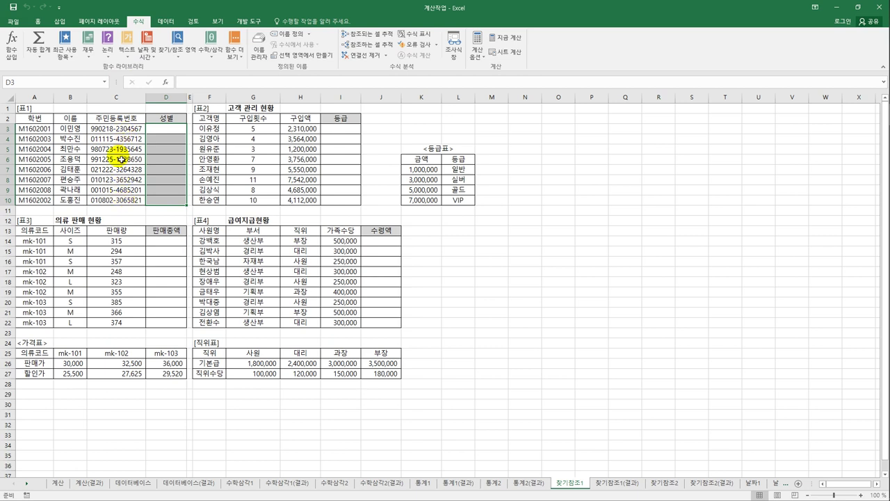
Enter =MID(C3,8,1) in D3 to extract the gender digit from the resident registration number
key("shift+Up")
key("shift+Up")
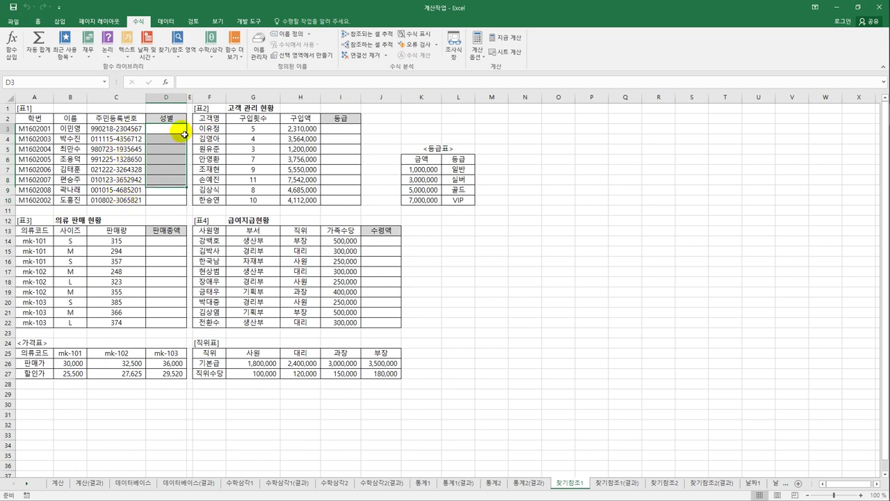
left_click(184, 133)
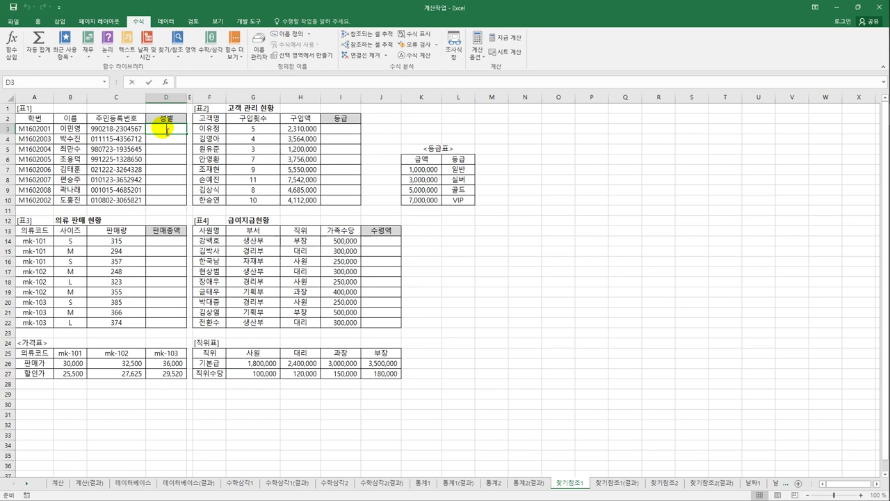
type("=")
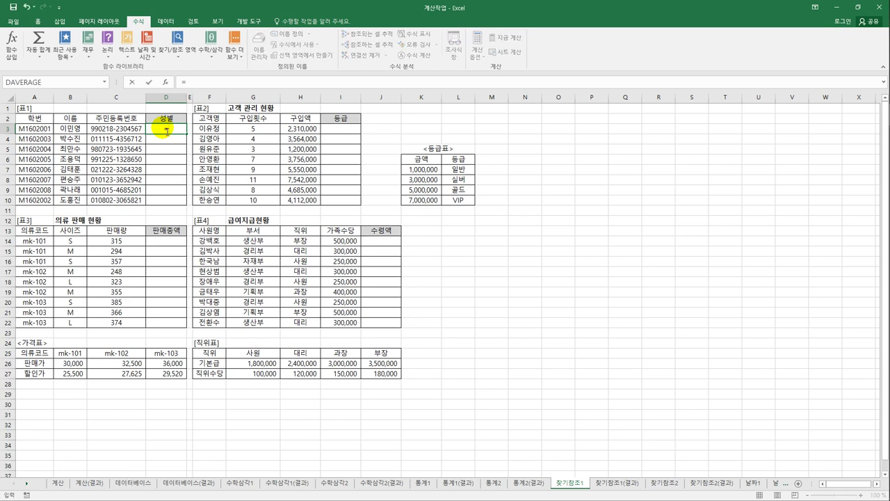
type("mi")
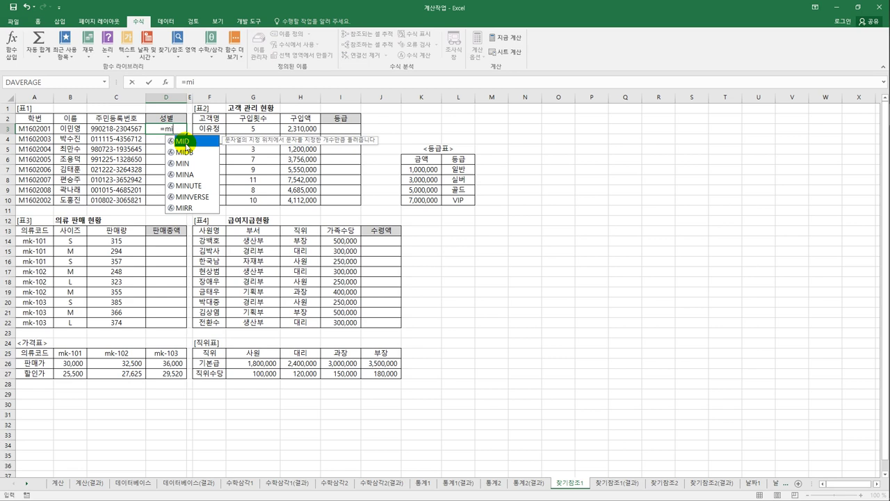
double_click(182, 141)
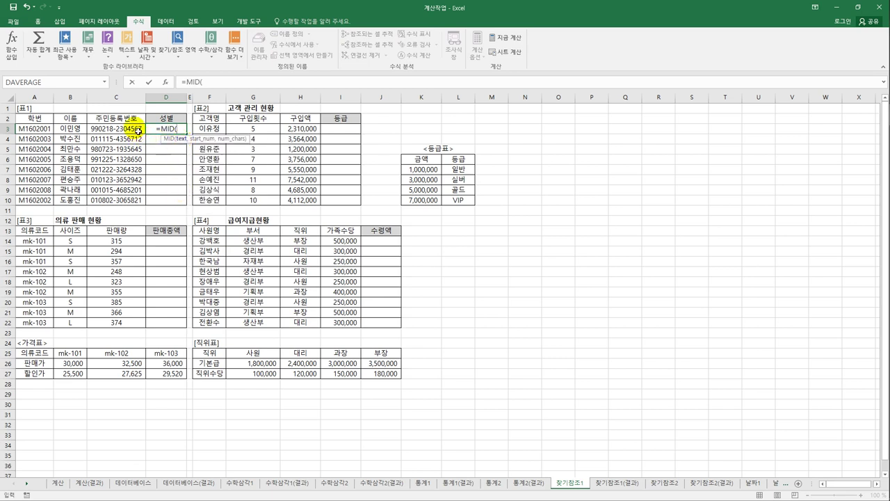
left_click(137, 132)
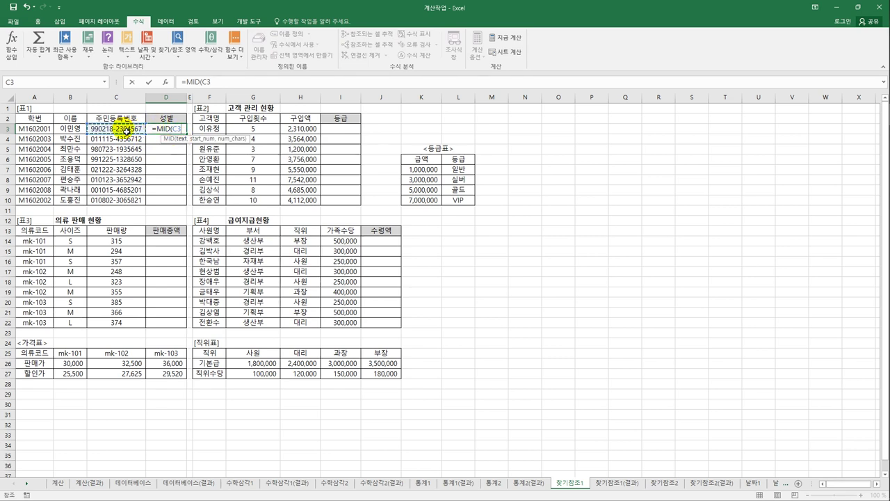
type(",")
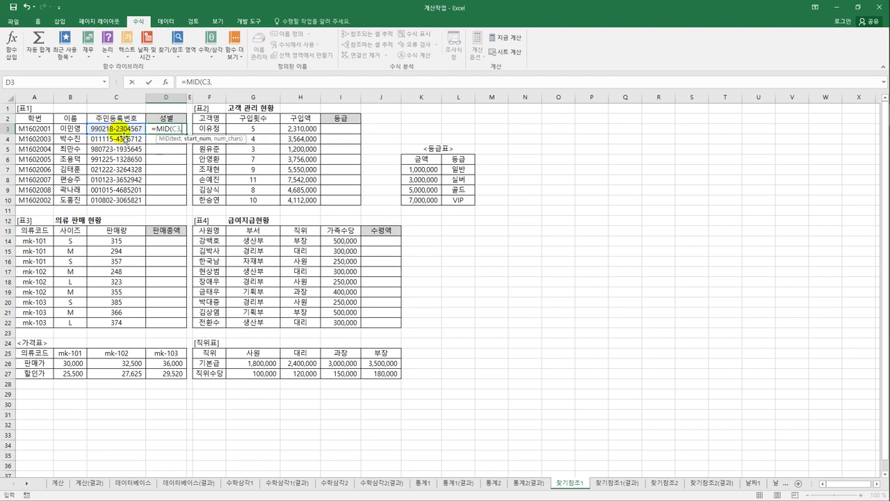
type("8,")
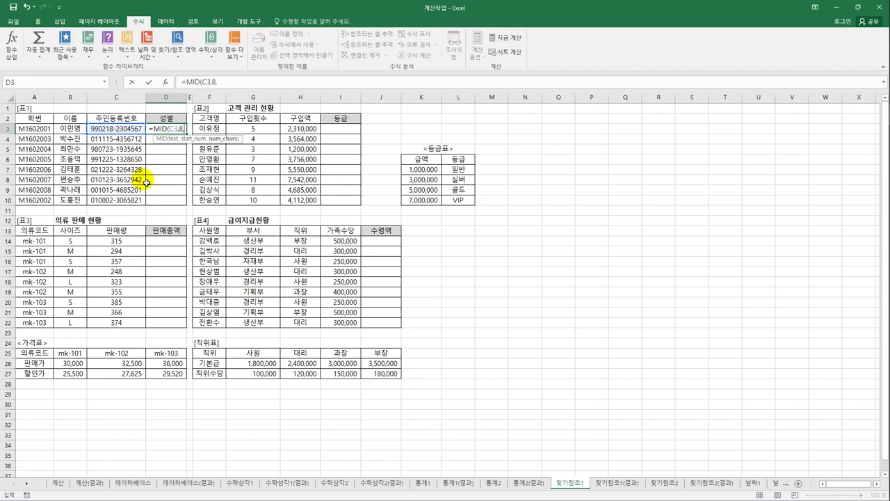
type("1")
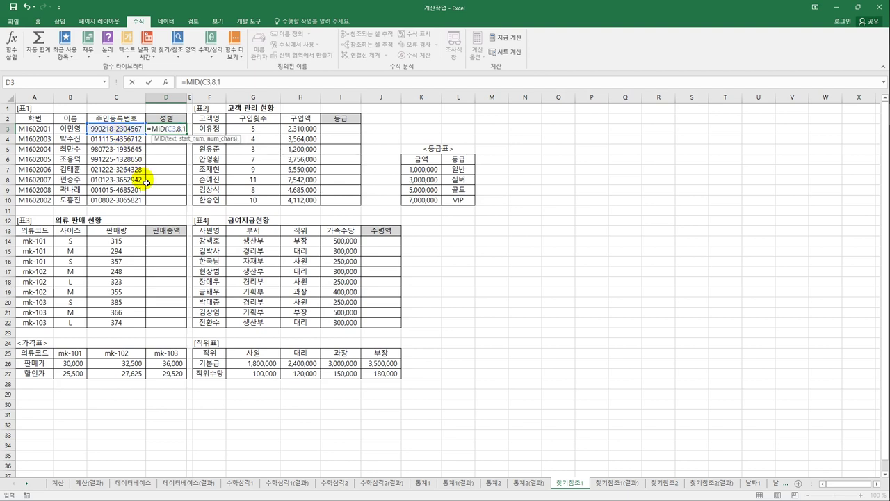
type(")")
key("Return")
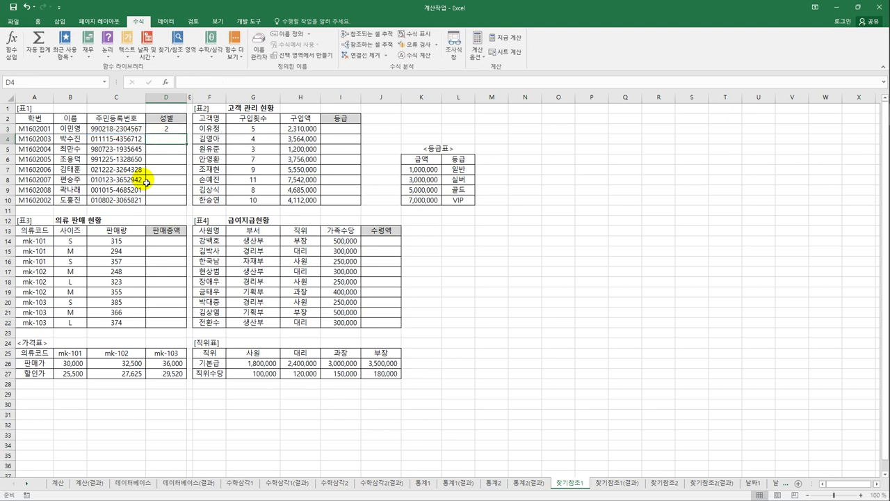
Fill the MID formula from D3 down to D10 and check the extracted digits
left_click(172, 128)
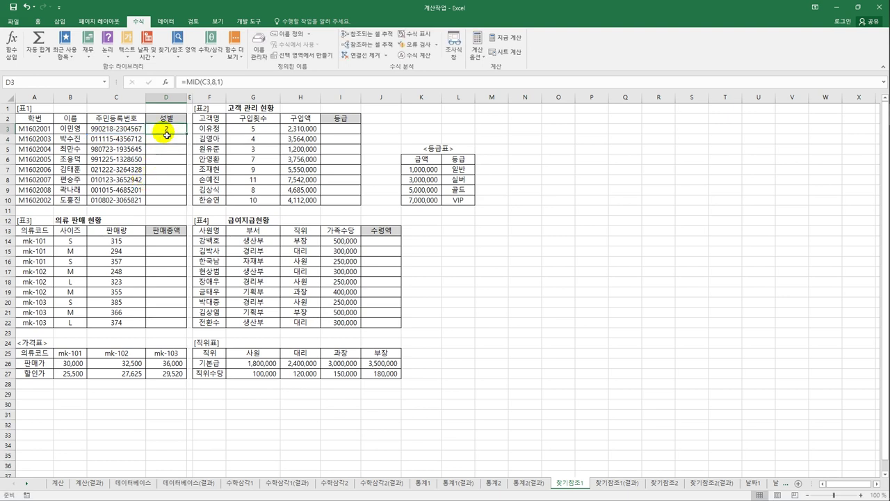
left_click_drag(188, 138, 184, 204)
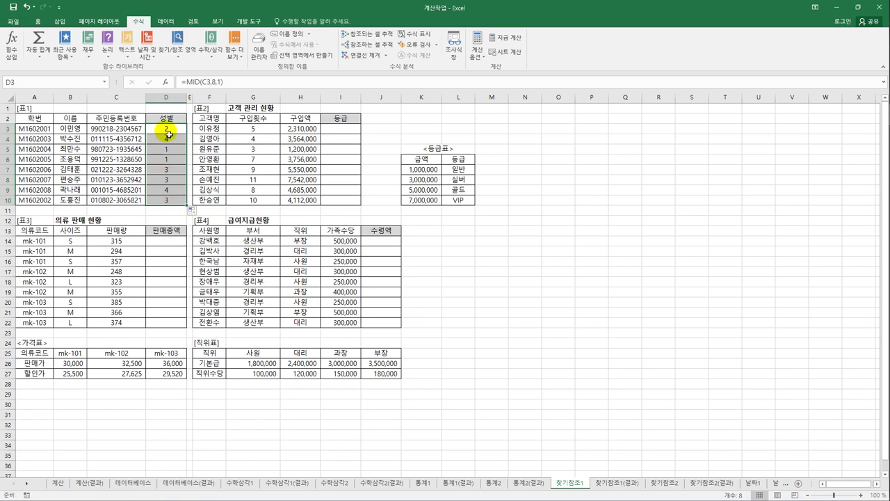
left_click(171, 130)
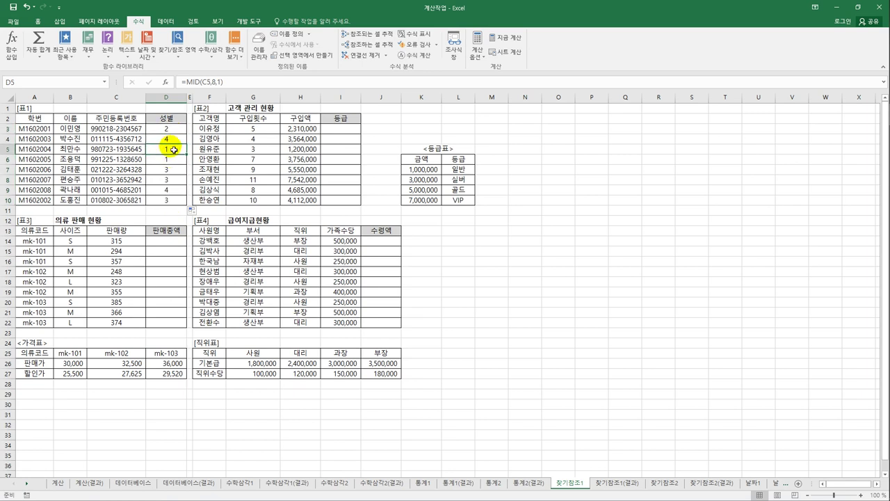
left_click(171, 173)
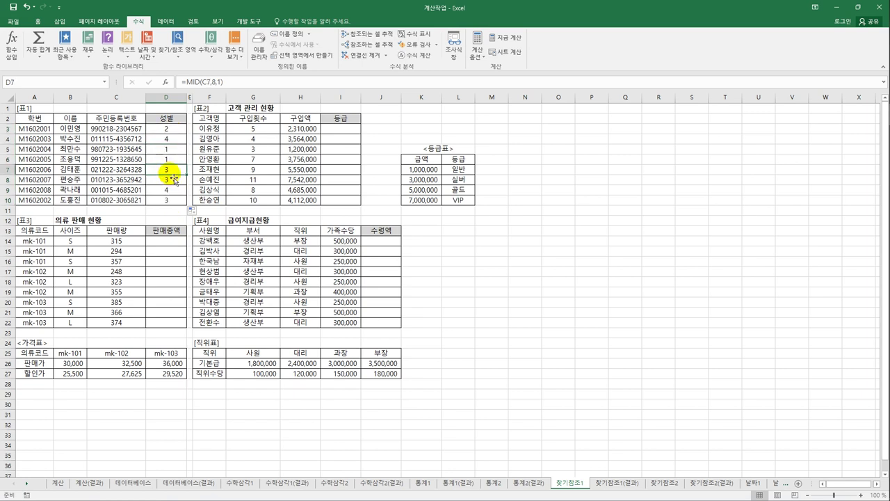
left_click(166, 140)
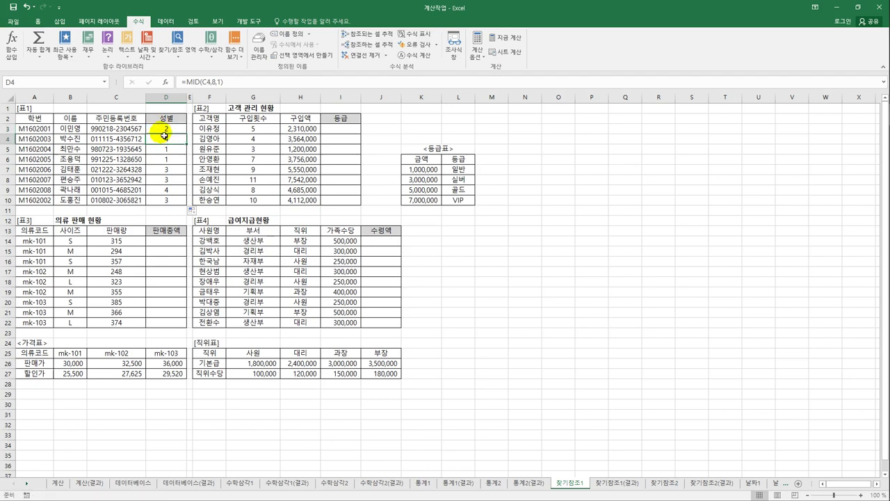
Wrap the MID formula in D3 in a CHOOSE function, using MID(C3,8,1) as its index number
left_click(165, 130)
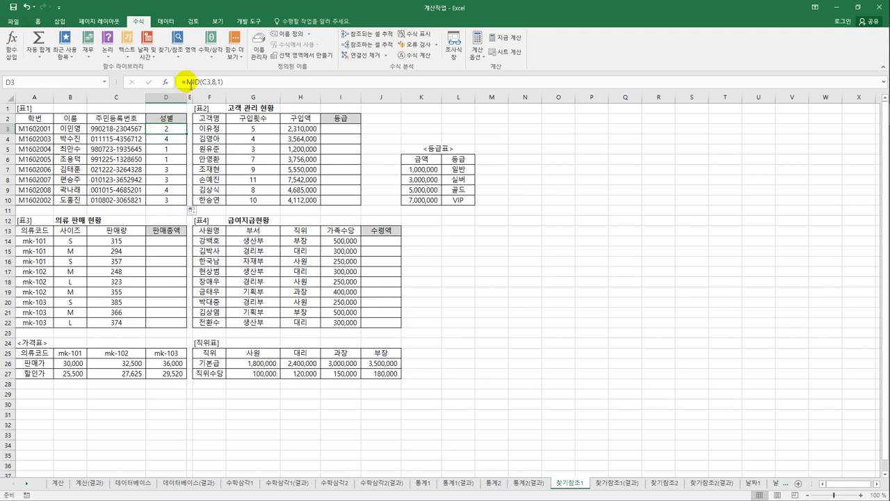
left_click(185, 82)
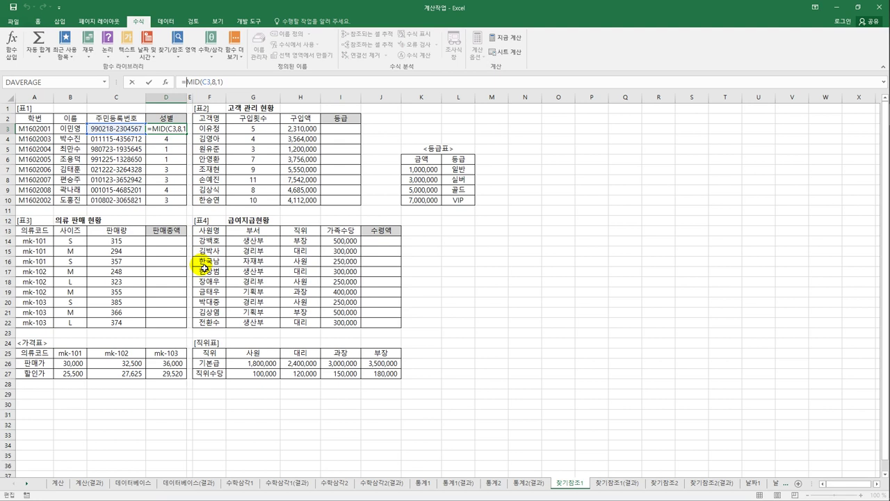
type("ch")
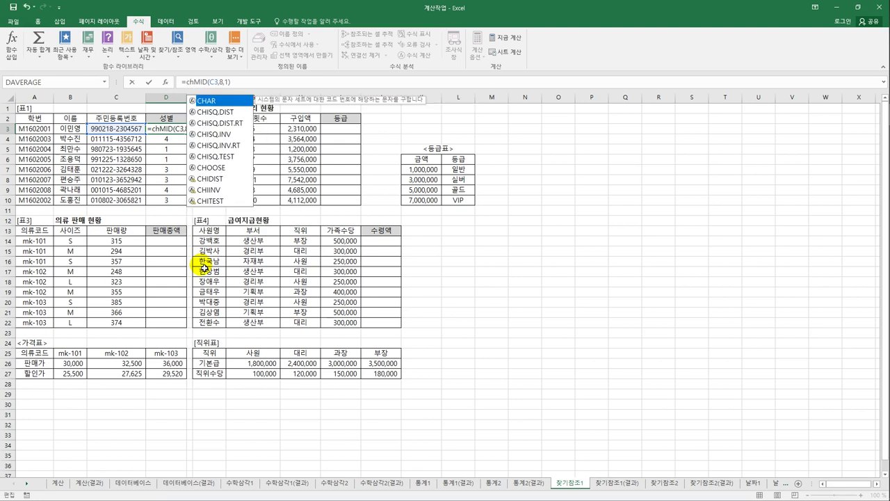
type("oo")
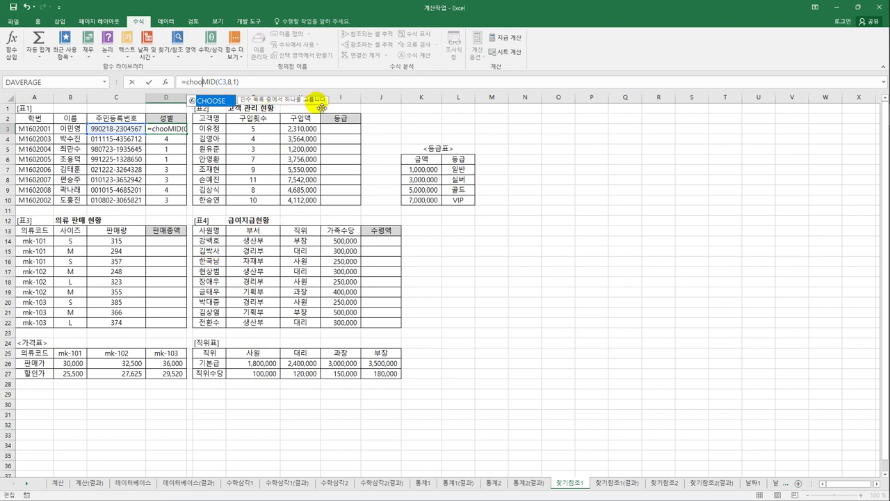
double_click(212, 103)
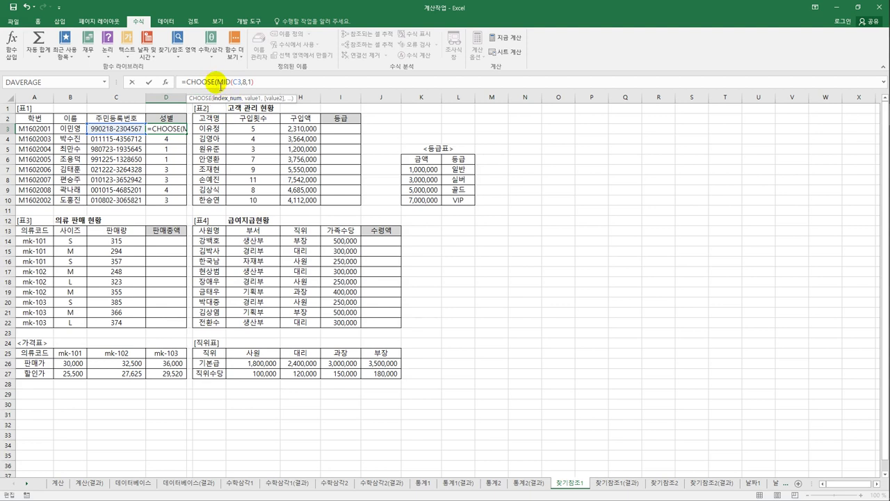
left_click_drag(217, 83, 259, 82)
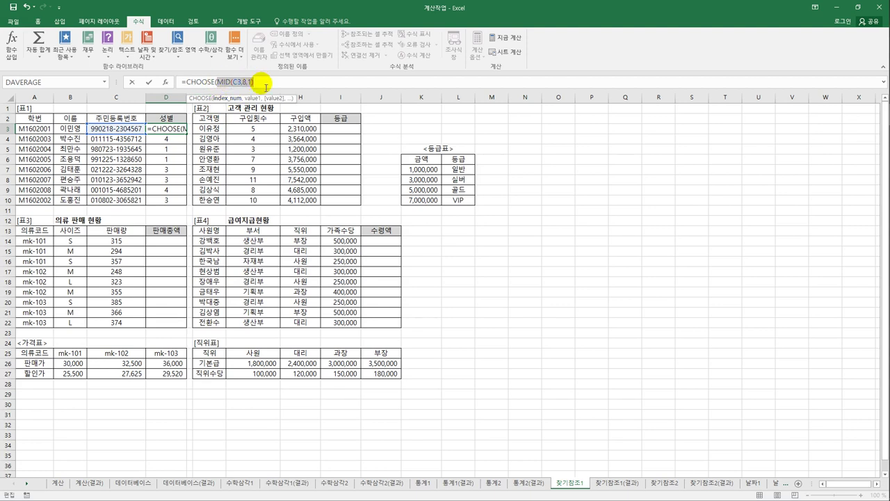
left_click(259, 82)
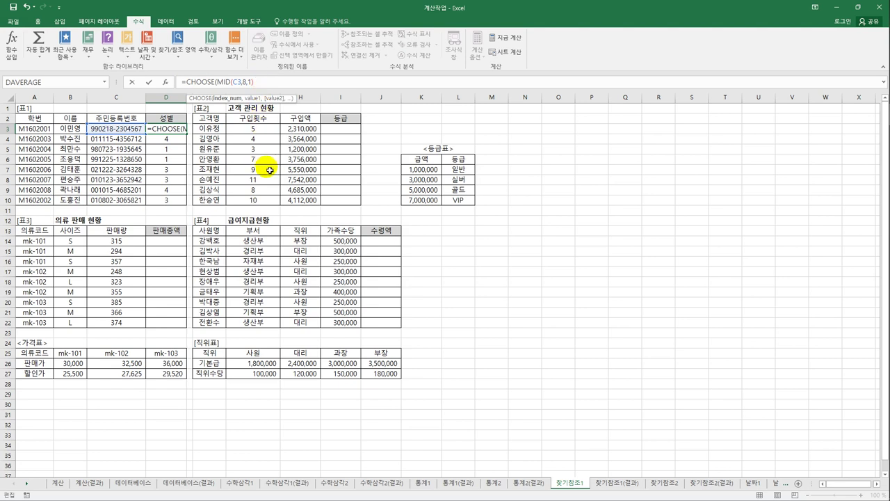
Complete the D3 CHOOSE formula with the values "남","여","남","여" and fill it down to D10
type(",")
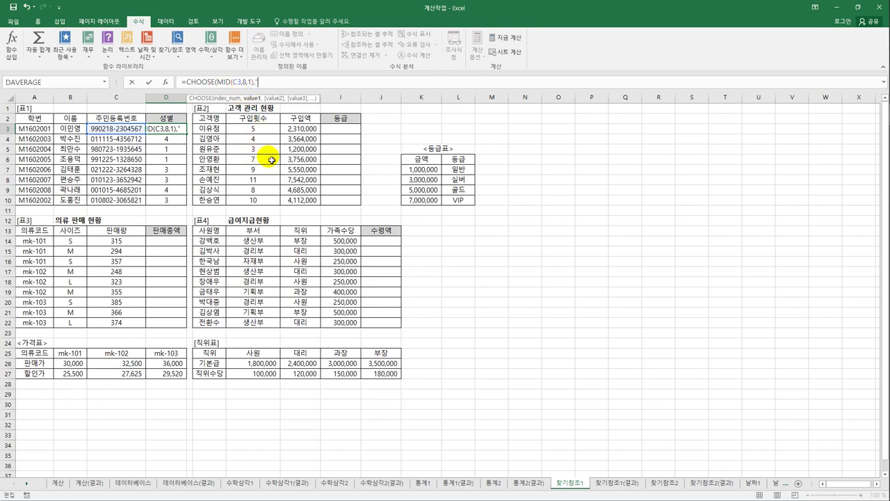
type("\"나ㅁ\",\"ㅇ")
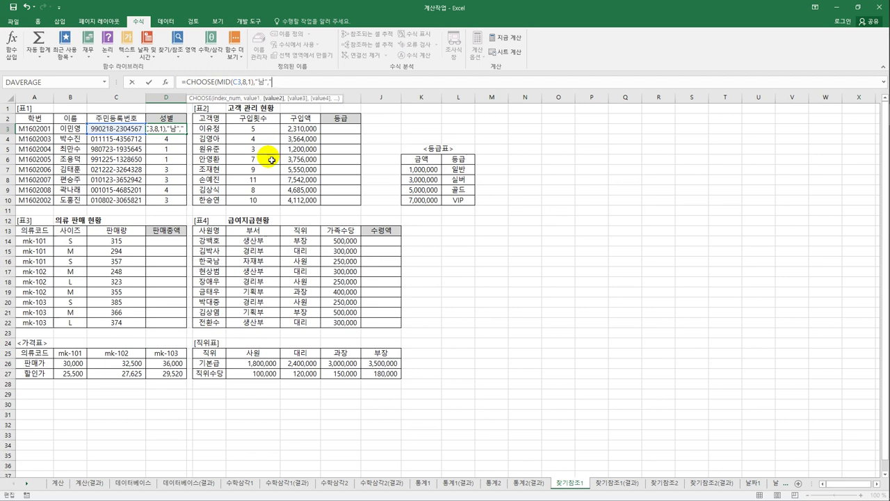
type("ㅕ\",\"남")
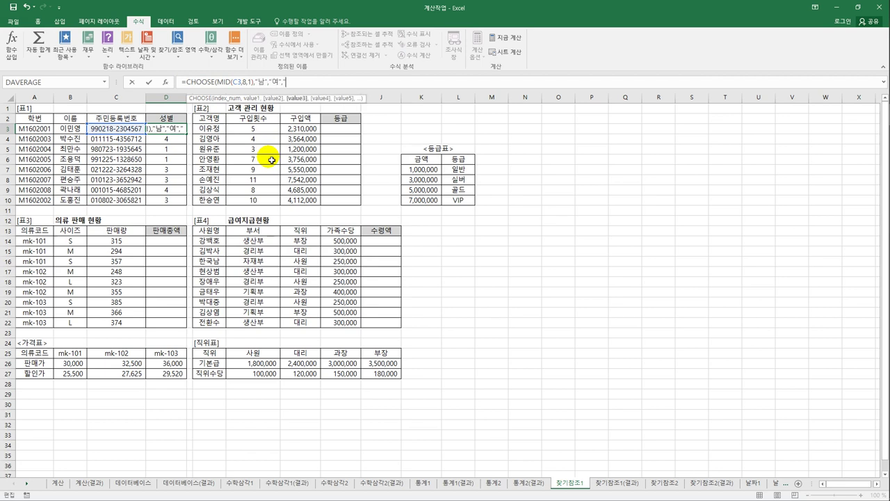
type("\",\"여\"")
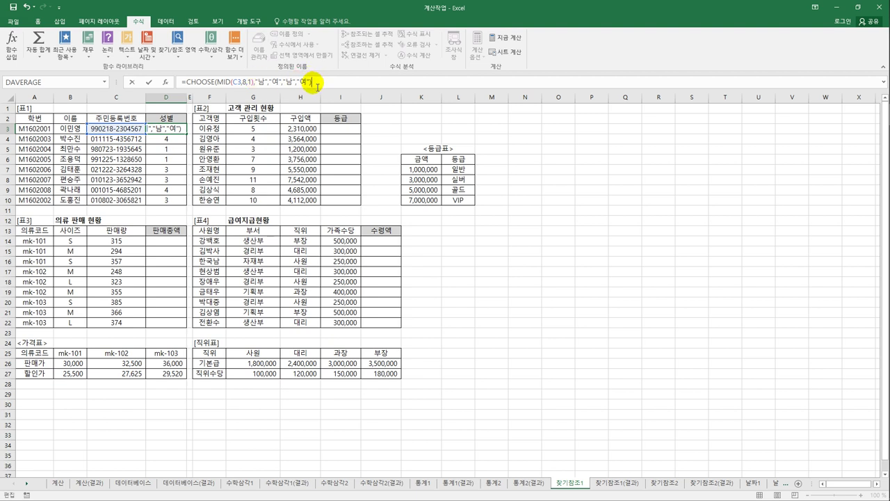
key("Return")
left_click(183, 129)
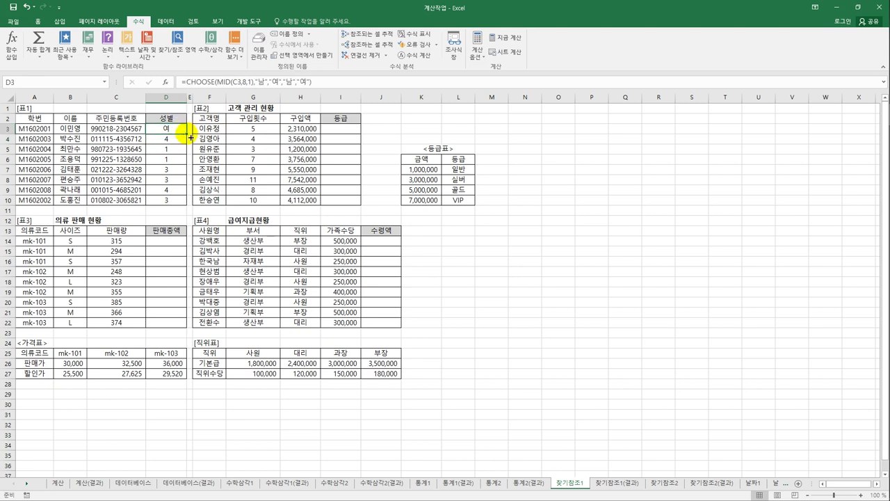
left_click_drag(186, 133, 178, 208)
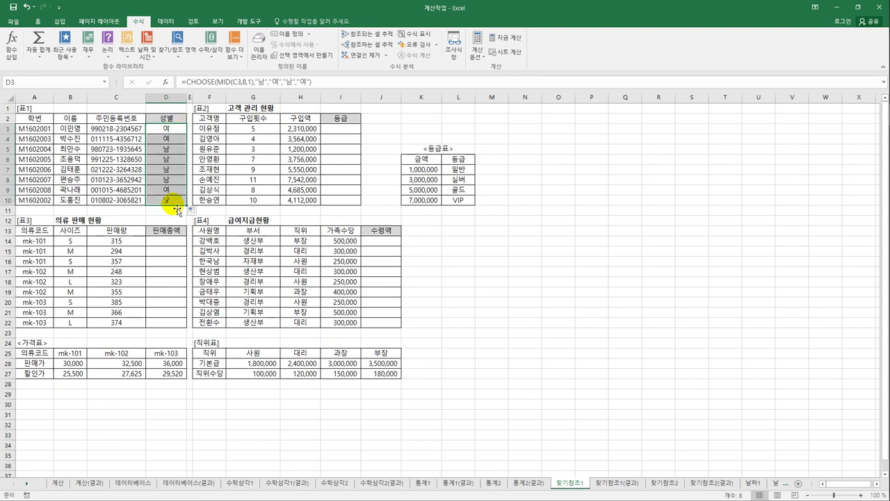
Examine the purchase amounts in H3:H10 and the amount and grade pairs of the <등급표> table in K7:L10
left_click(343, 133)
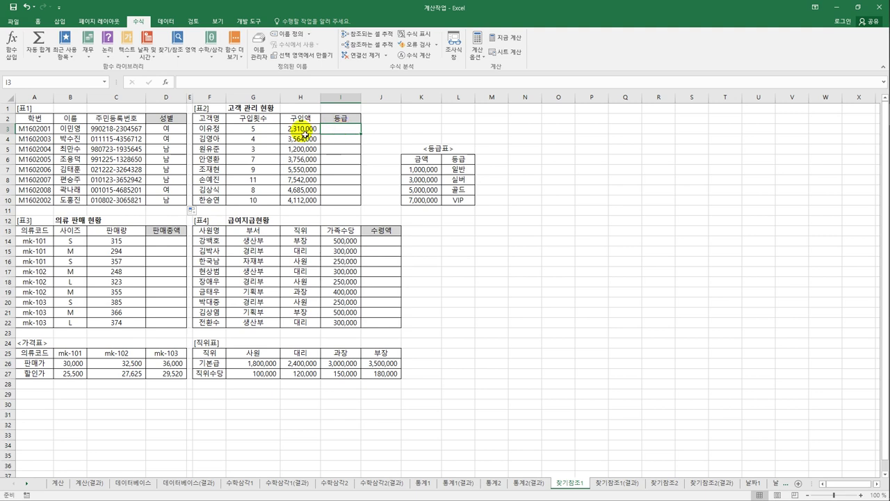
left_click_drag(299, 129, 299, 201)
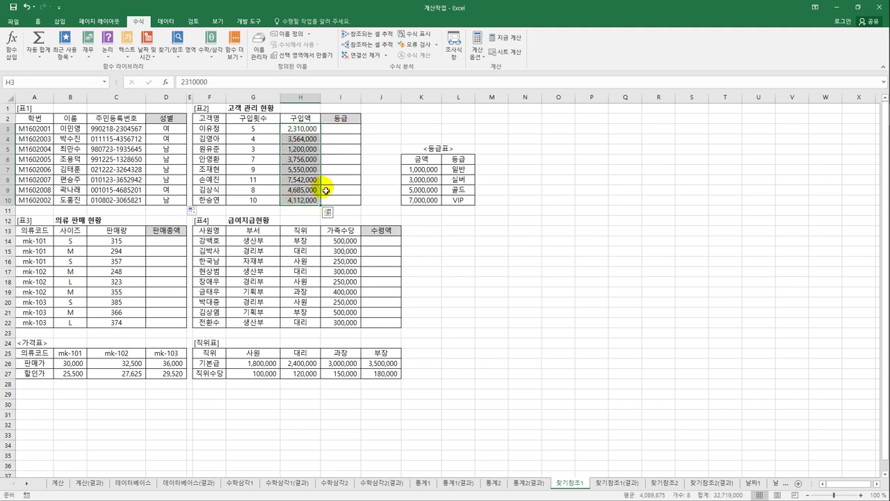
left_click_drag(424, 170, 450, 205)
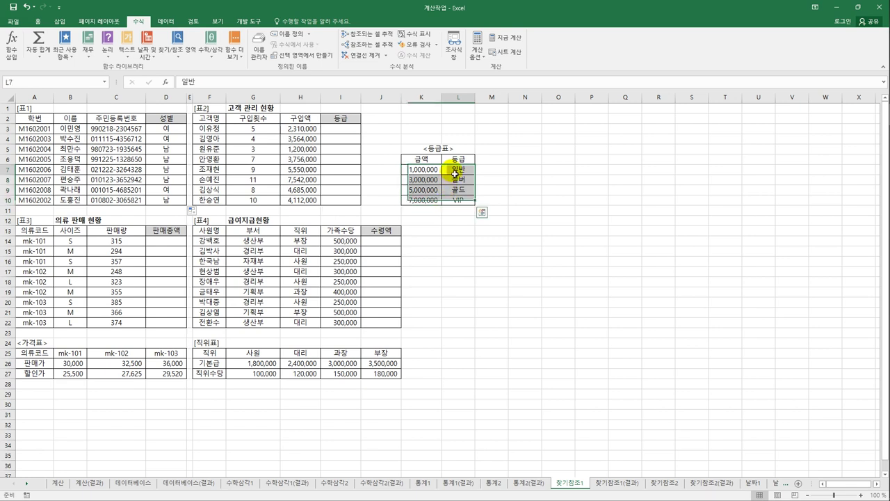
left_click(454, 171)
left_click(453, 182)
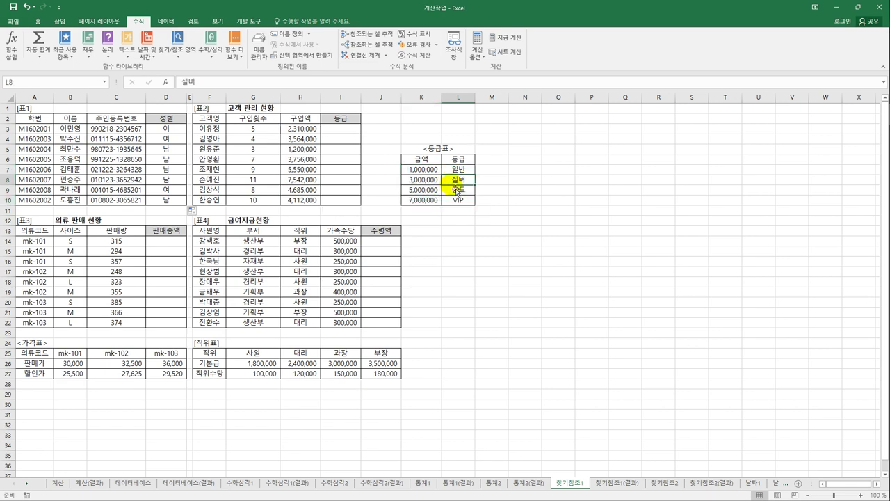
left_click(453, 189)
left_click(459, 202)
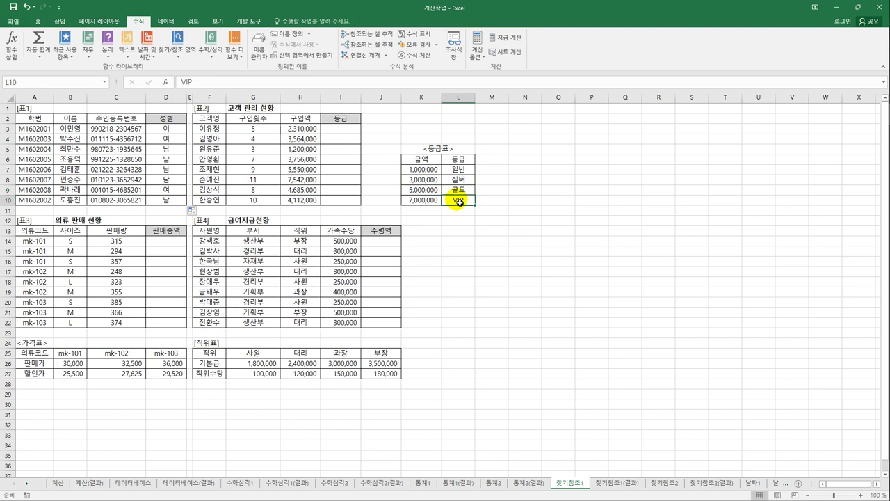
left_click(358, 131)
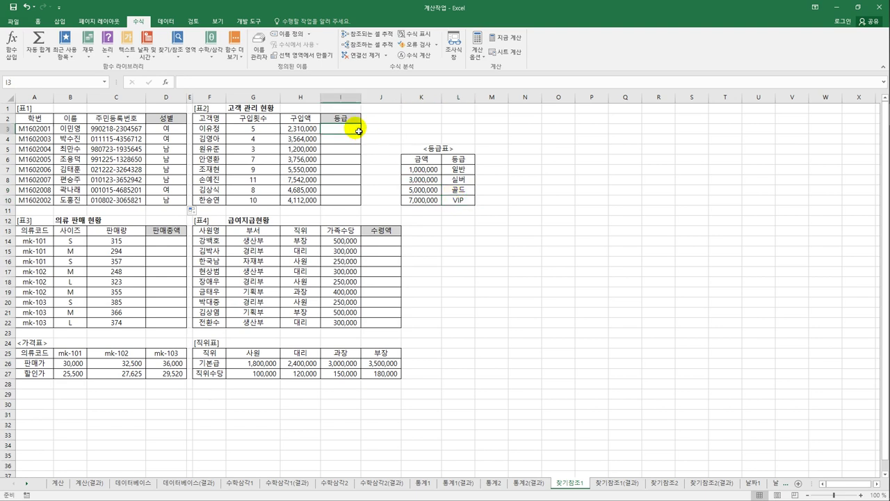
left_click_drag(418, 169, 452, 200)
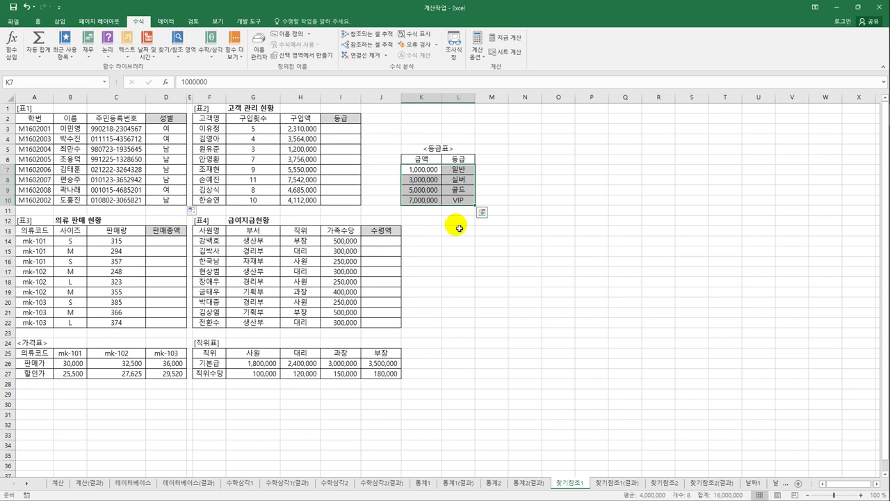
Start a VLOOKUP formula in I3 with the purchase amount in H3 as its lookup value
left_click(355, 128)
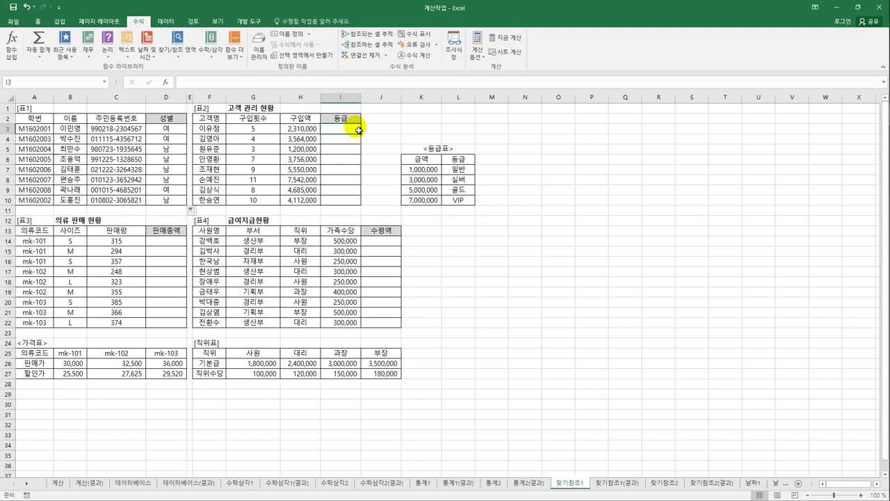
type("=")
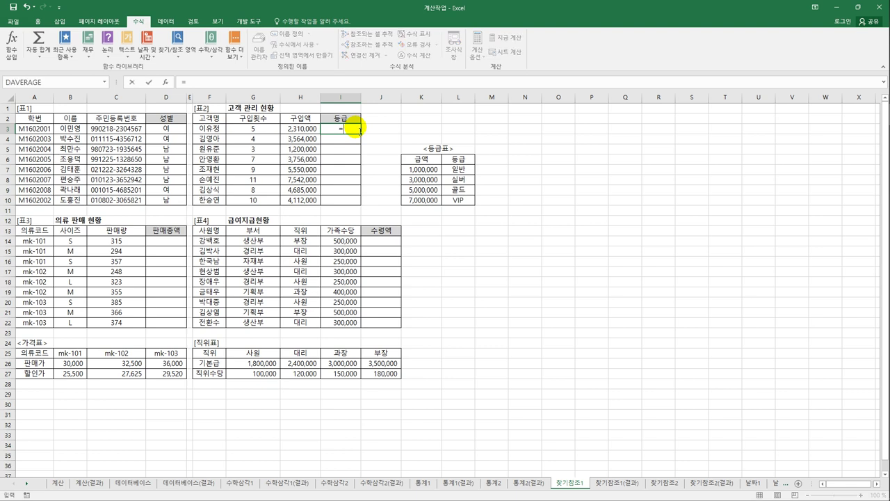
type("v")
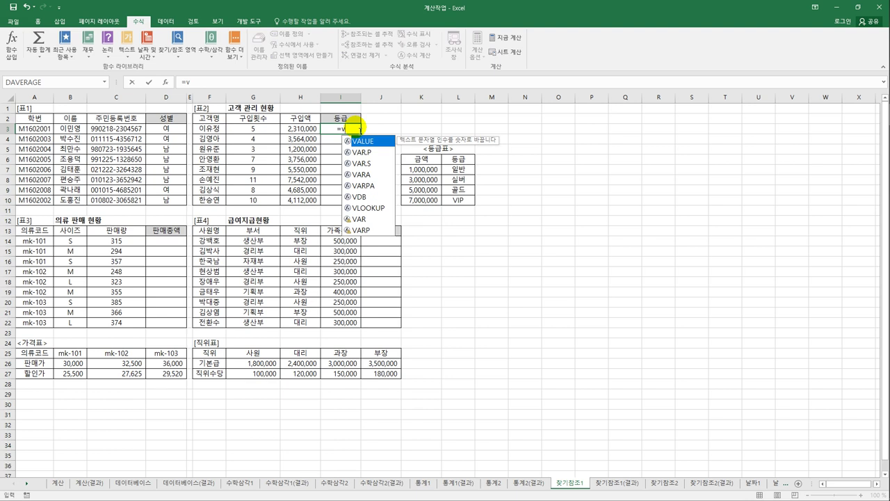
double_click(368, 207)
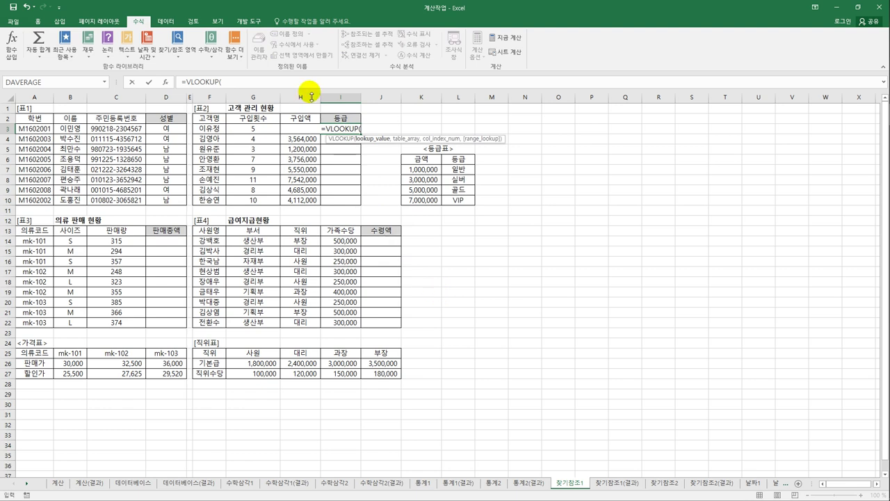
left_click(296, 132)
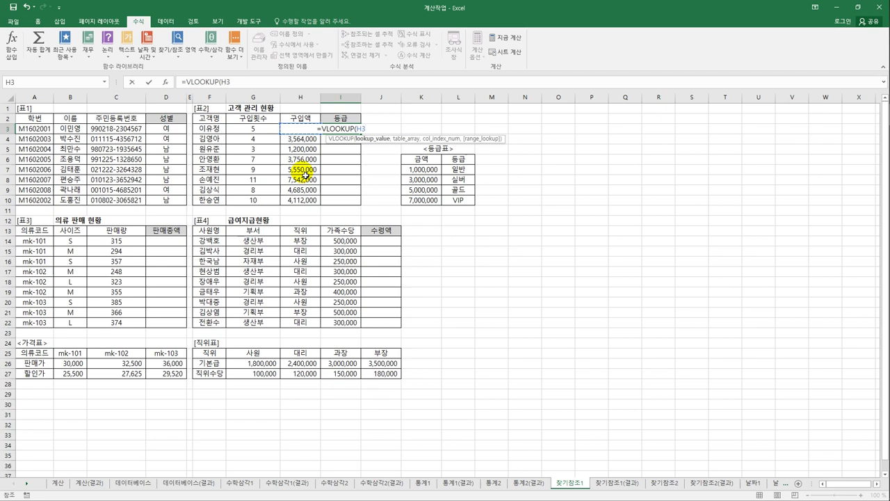
key("BackSpace")
key("BackSpace")
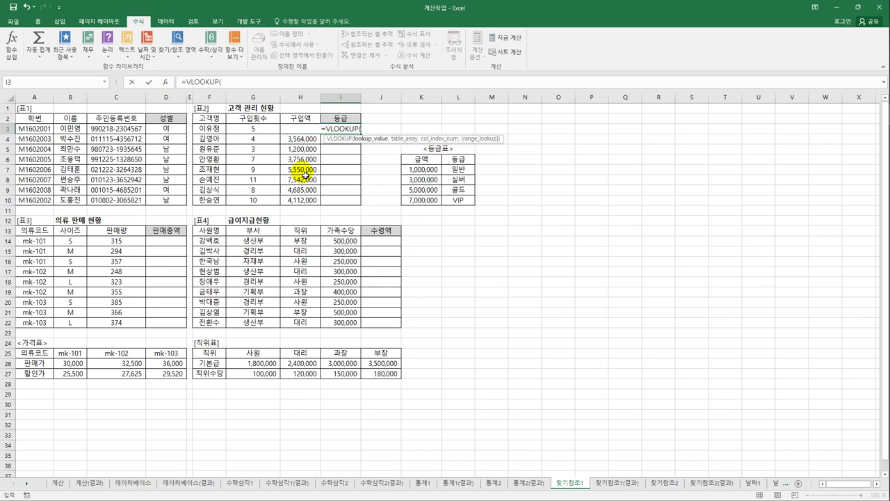
type("h3,")
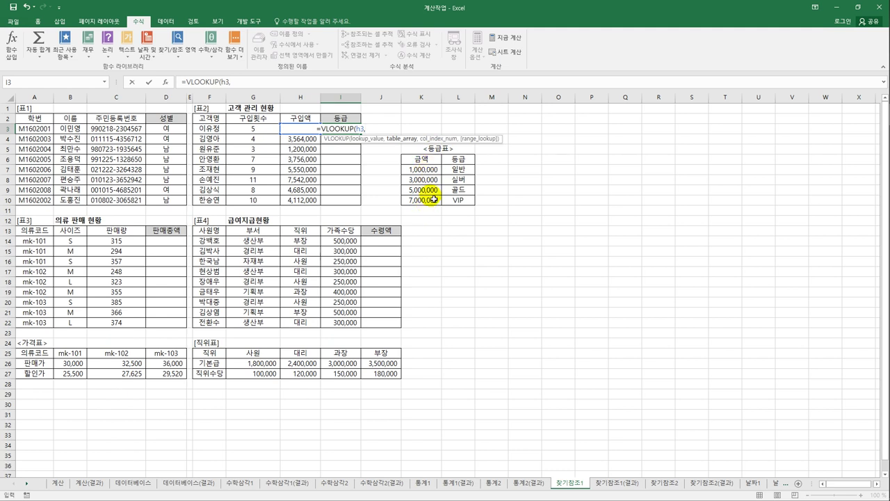
Enter the <등급표> range K7:L10 as the VLOOKUP table array, using a relative reference
left_click_drag(430, 171, 460, 202)
left_click_drag(429, 171, 456, 202)
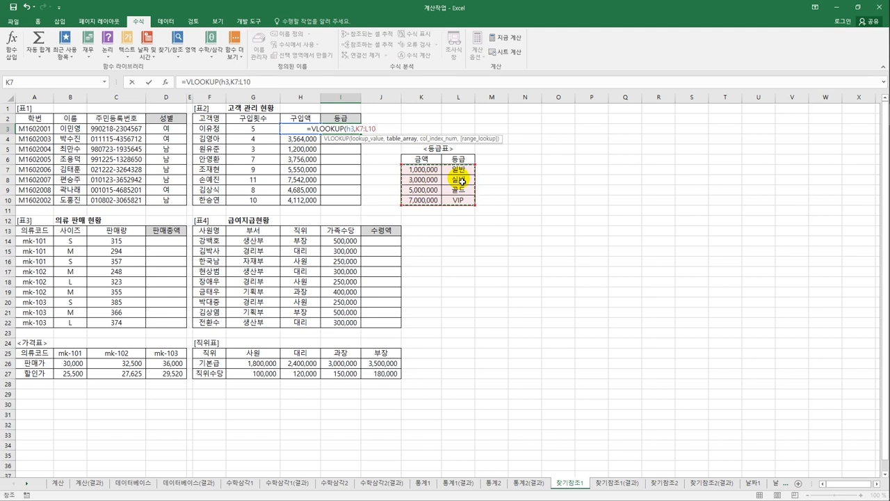
left_click_drag(433, 170, 464, 205)
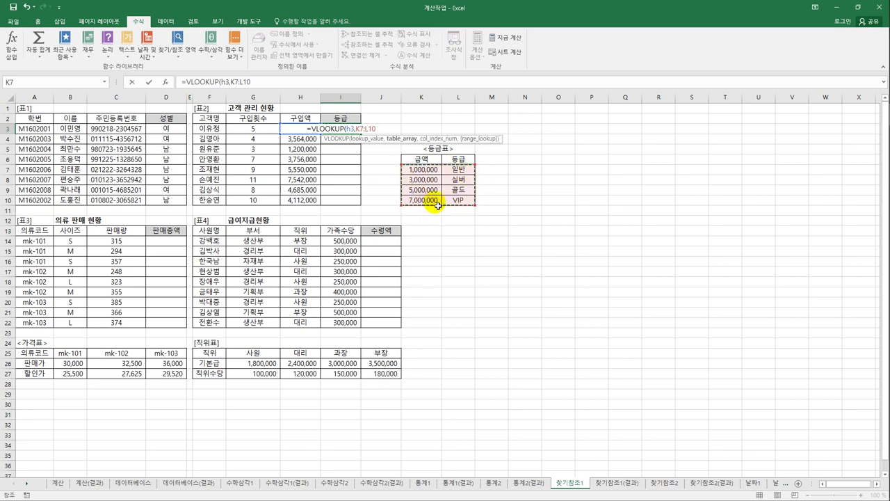
left_click_drag(420, 171, 455, 201)
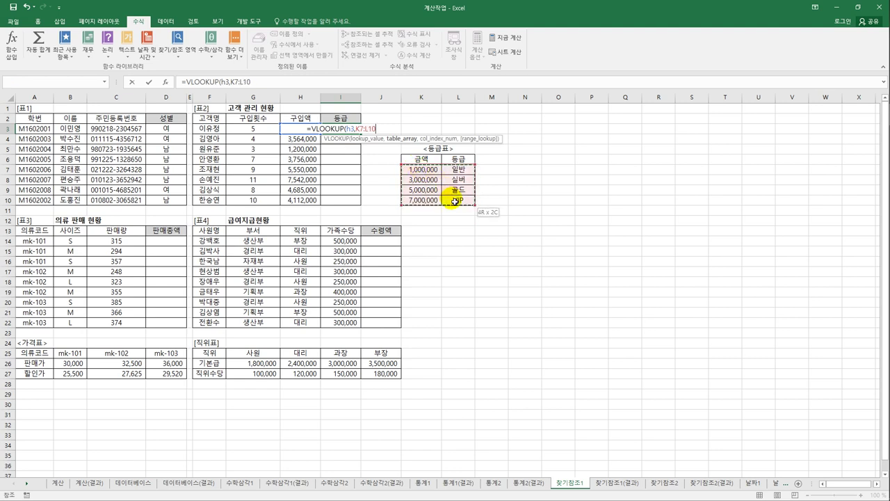
left_click_drag(422, 170, 455, 204)
key("F4")
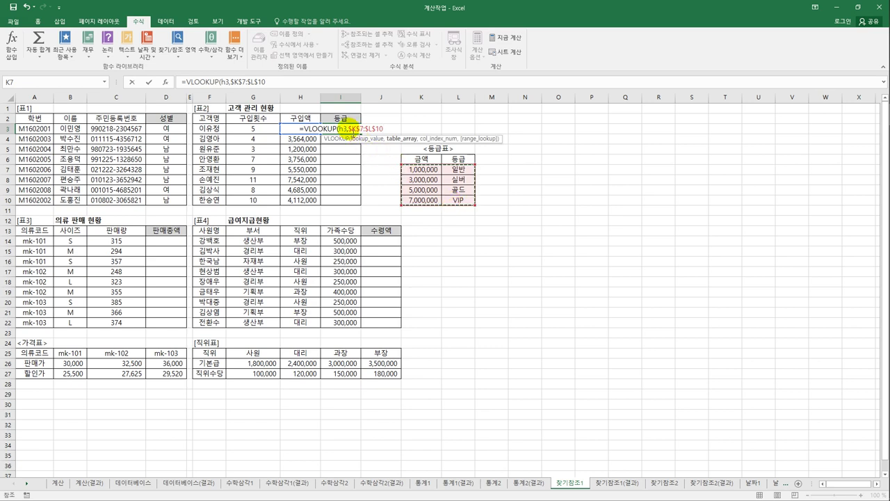
left_click_drag(348, 130, 381, 133)
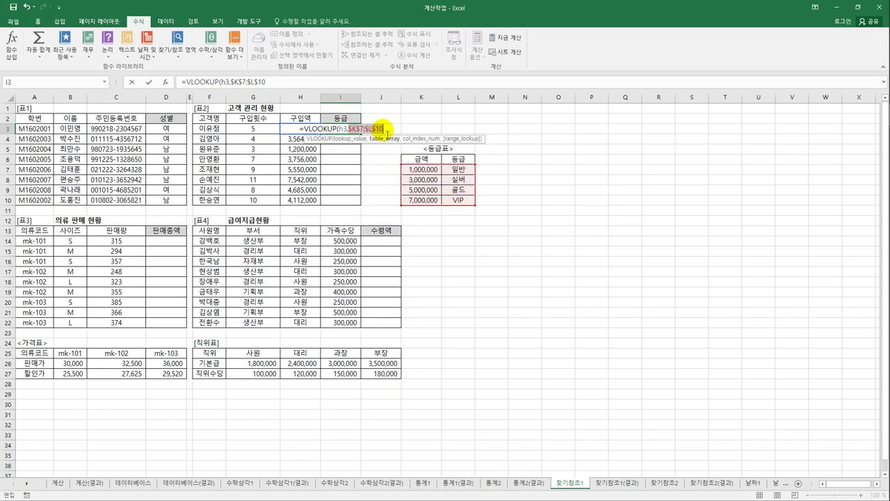
key("BackSpace")
left_click_drag(424, 171, 462, 209)
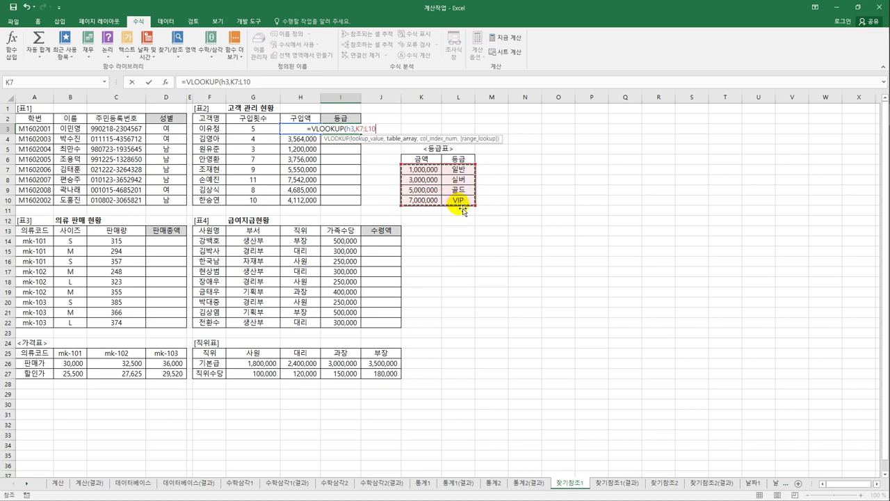
Complete the VLOOKUP formula in I3 with column index 2 and TRUE for an approximate match
type(",")
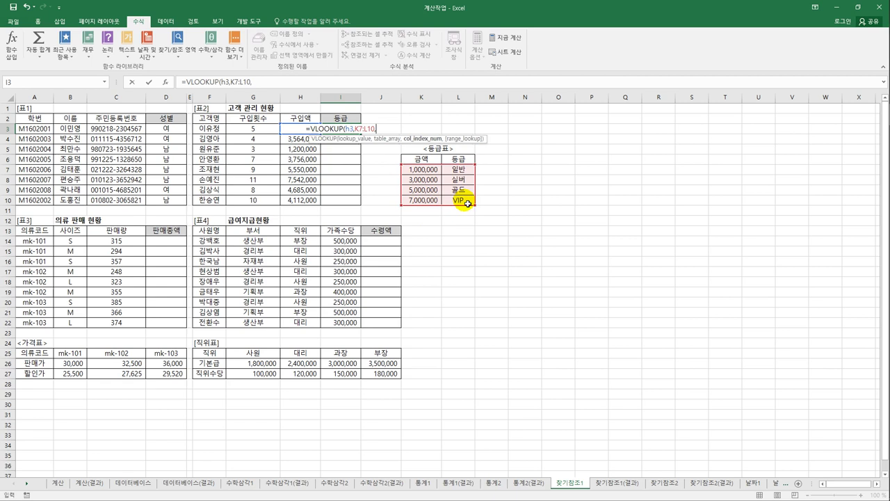
type("2")
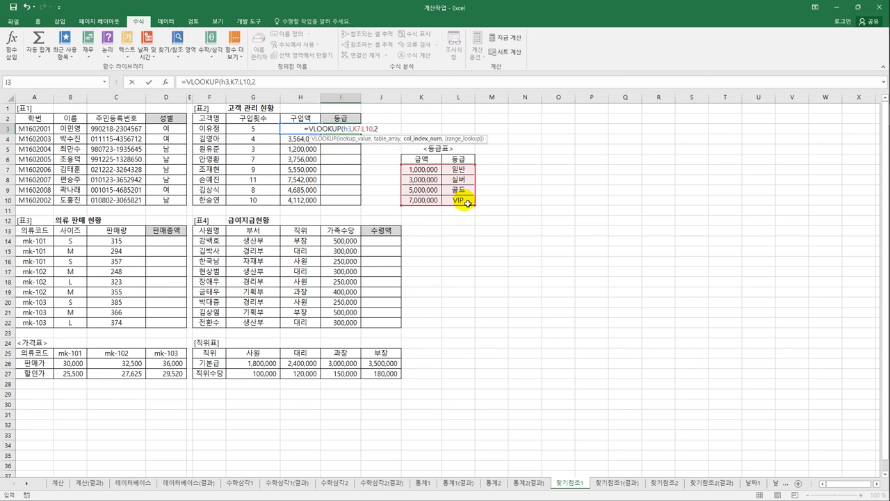
type(",")
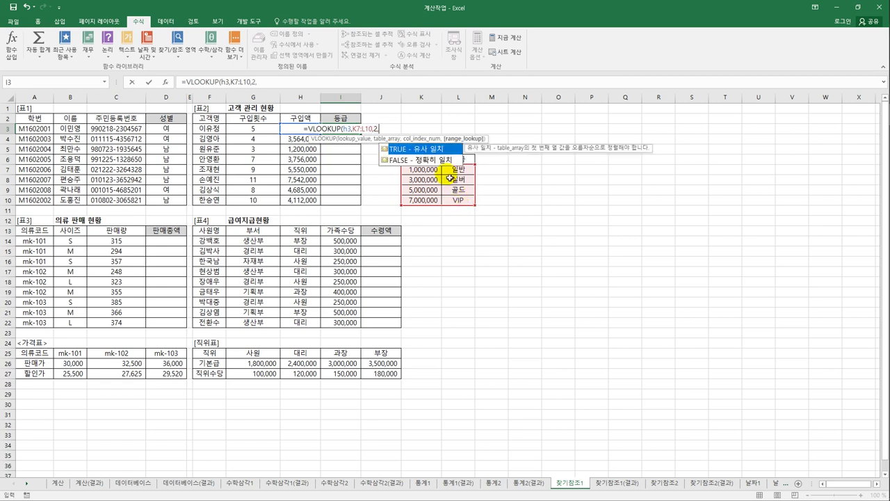
double_click(438, 149)
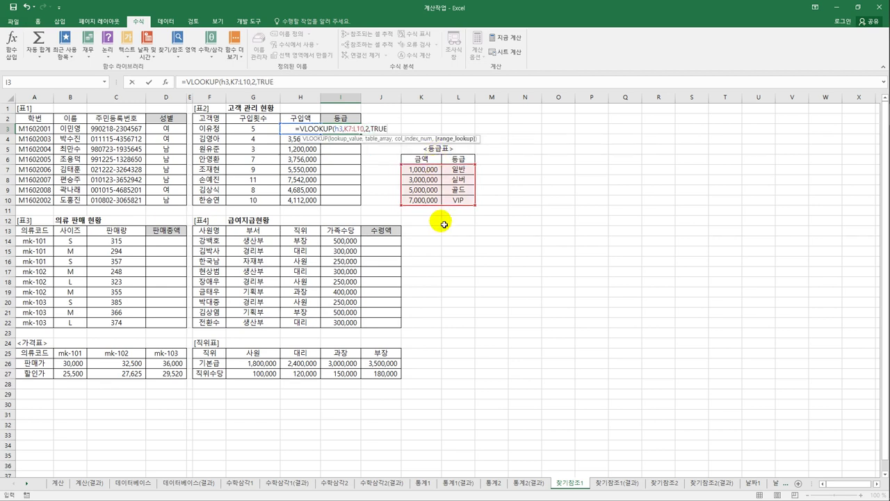
type(")")
key("Return")
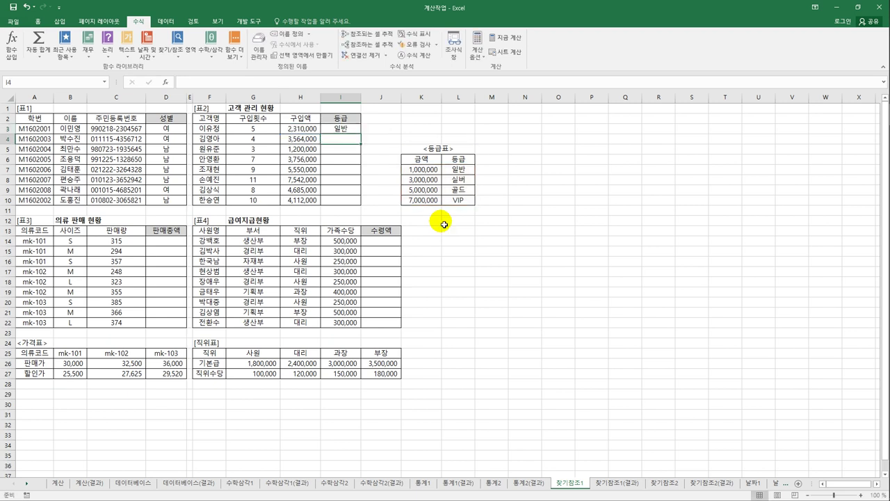
Fill the VLOOKUP formula from I3 down to I10 and inspect the table range used by the copy in I5
left_click(335, 128)
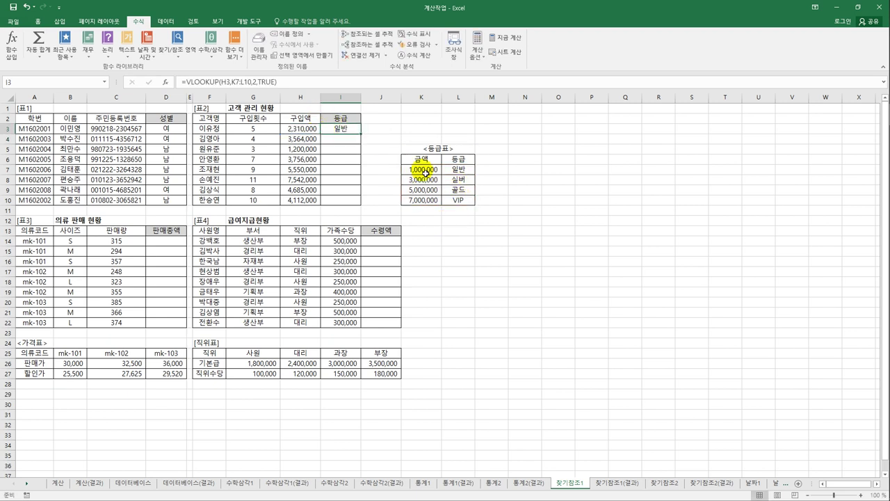
left_click_drag(361, 133, 354, 200)
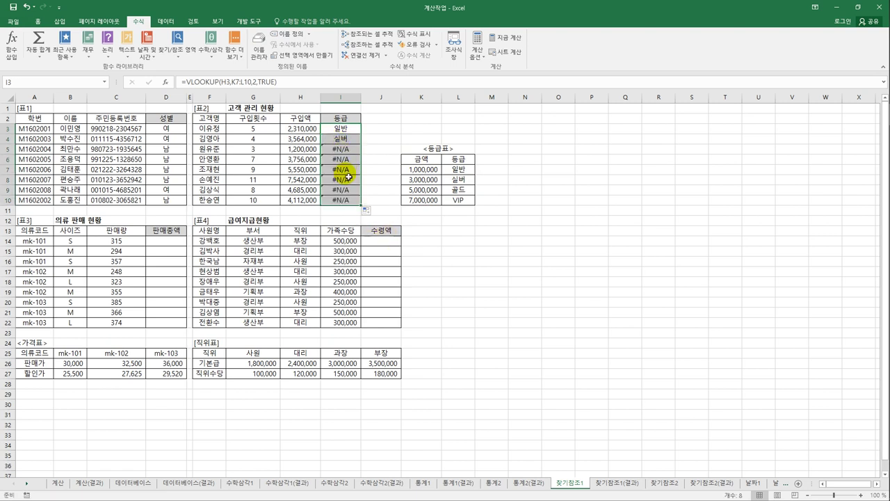
left_click(345, 151)
left_click(304, 84)
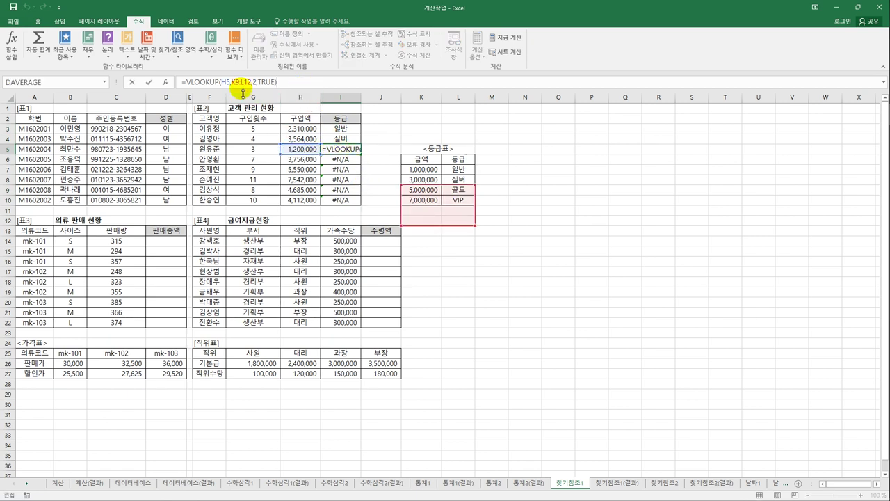
key("Escape")
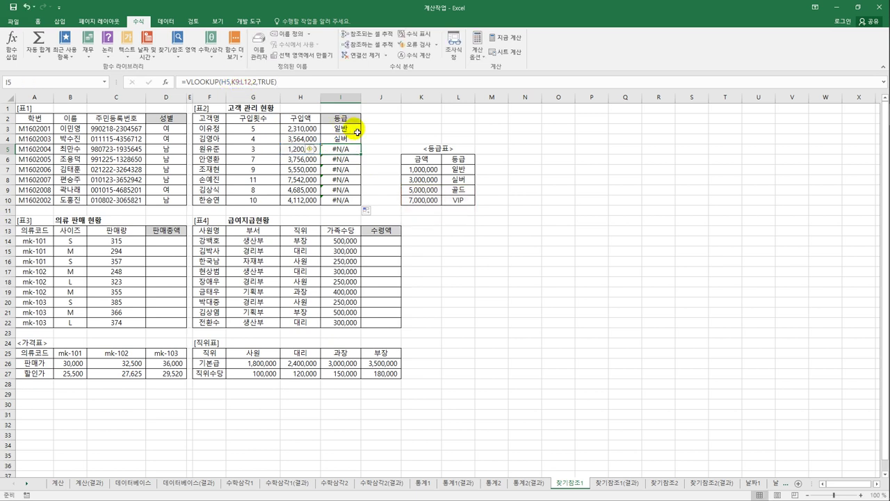
Make the table range in the I3 VLOOKUP absolute as $K$7:$L$10 and fill the formula down to I10
left_click(355, 130)
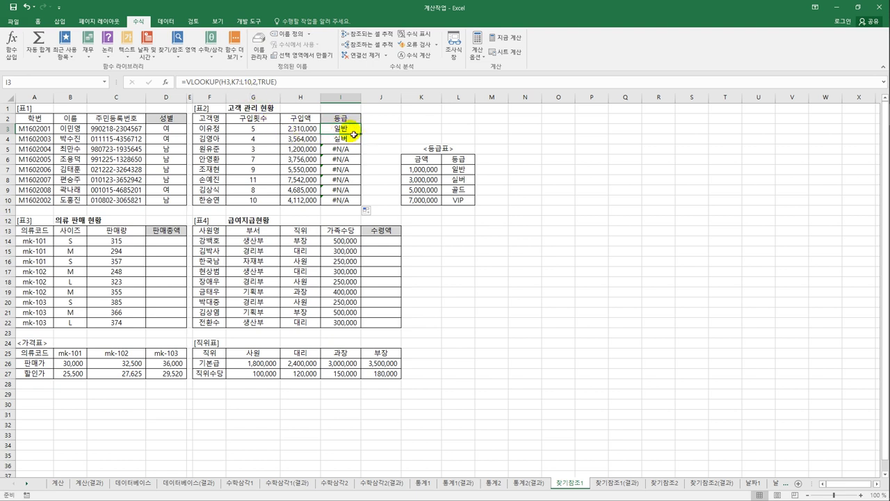
left_click(254, 82)
key("F4")
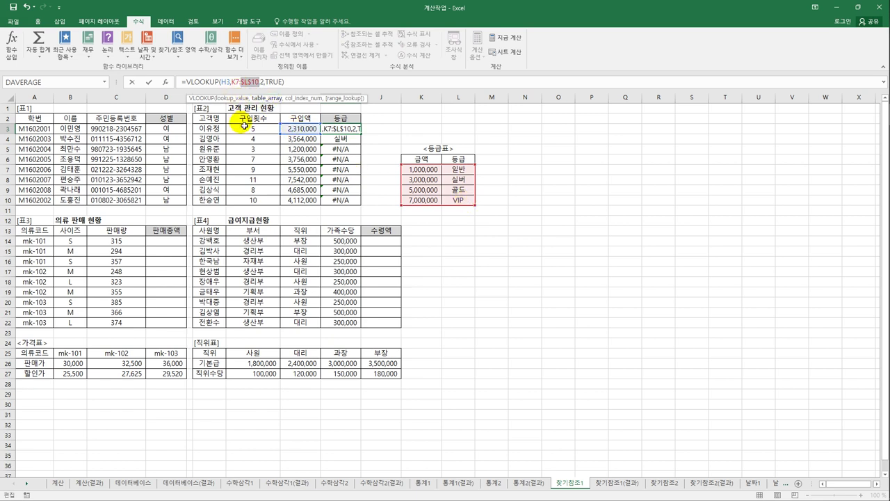
left_click(226, 82)
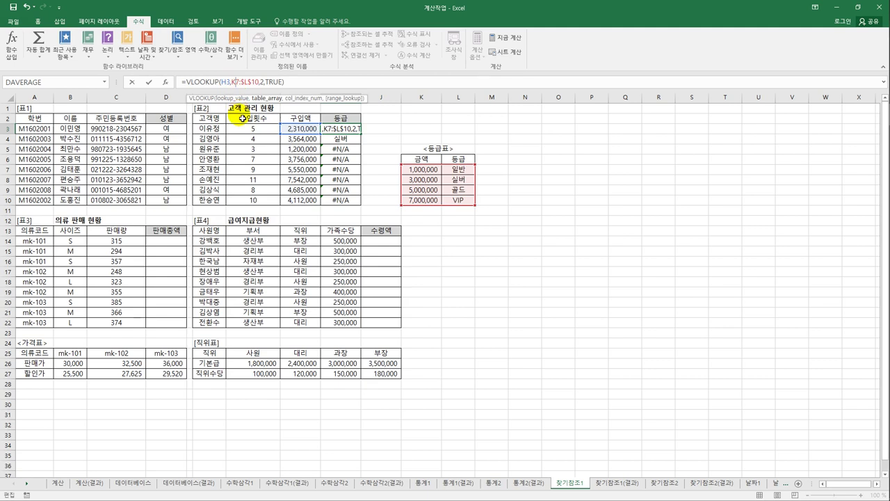
key("F4")
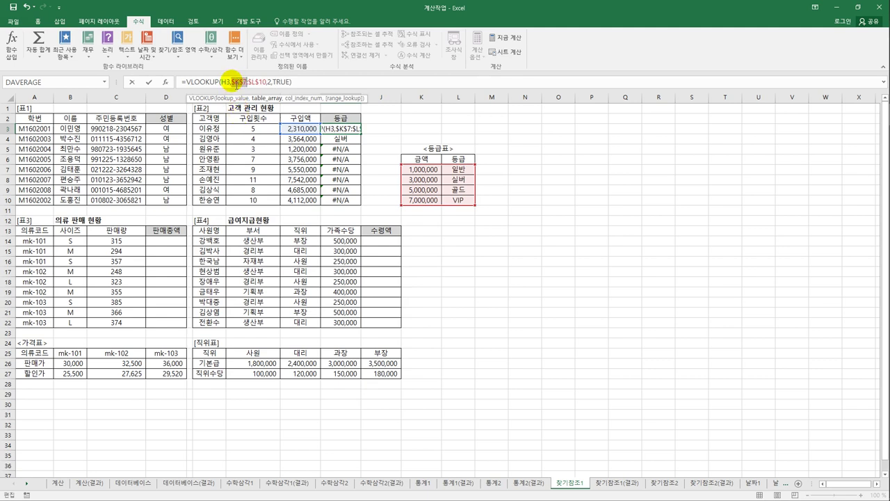
left_click_drag(248, 85, 268, 85)
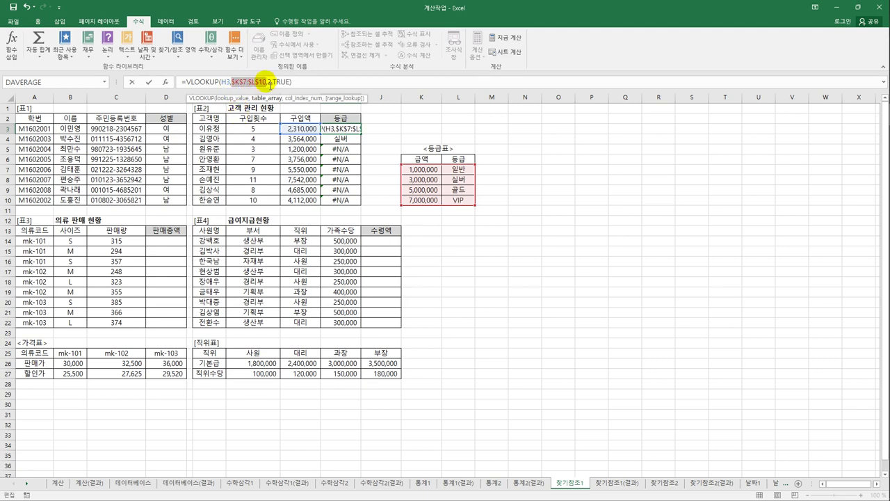
left_click_drag(426, 169, 467, 208)
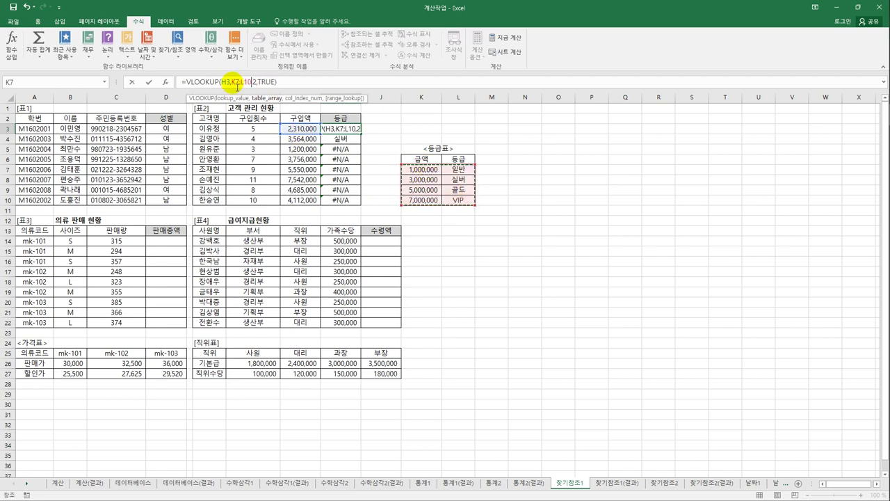
left_click_drag(232, 84, 256, 85)
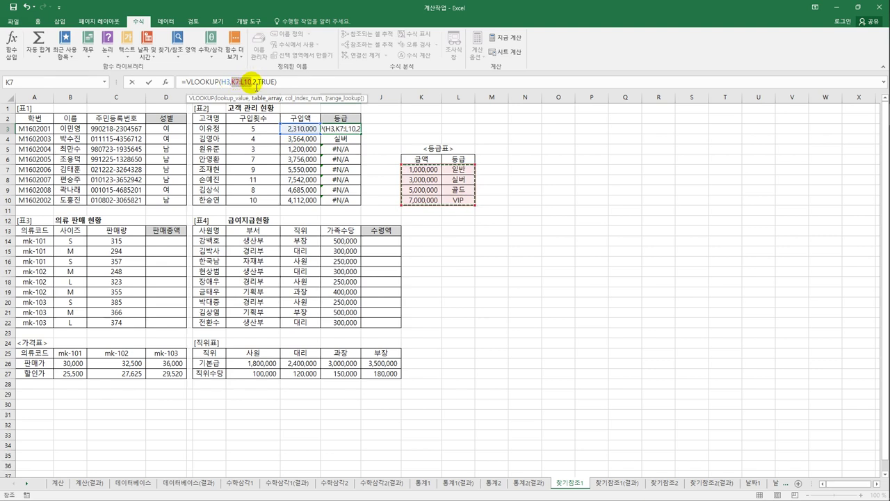
key("F4")
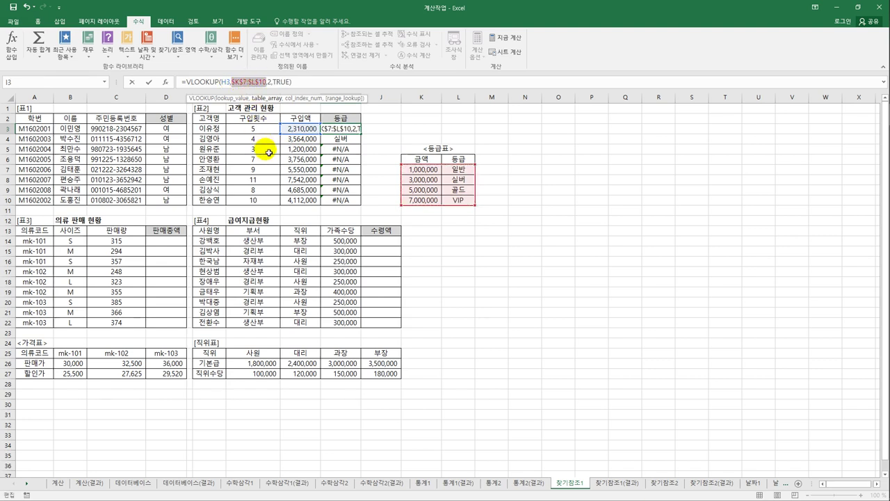
key("Return")
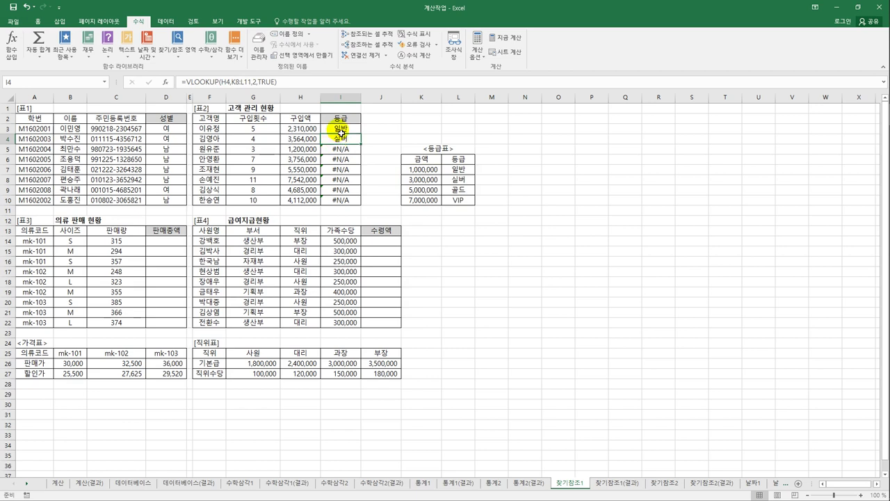
left_click(341, 129)
left_click_drag(362, 133, 368, 207)
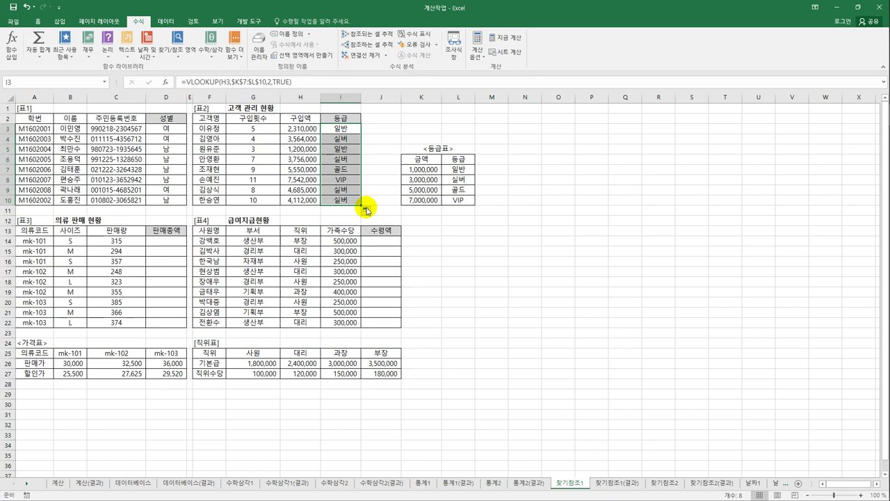
Examine the 의류 판매 현황 quantities and codes and the <가격표> layout, including its 할인가 row, comparing it with <등급표> and [직위표]
left_click(158, 245)
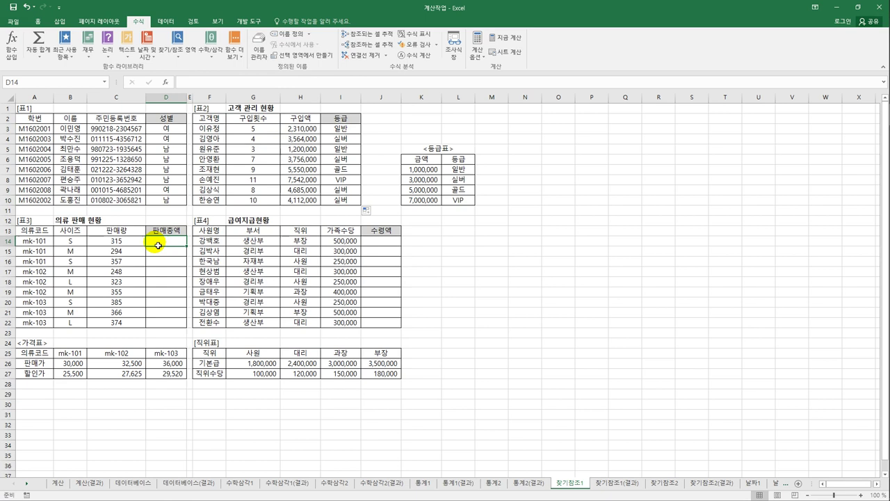
left_click(140, 245)
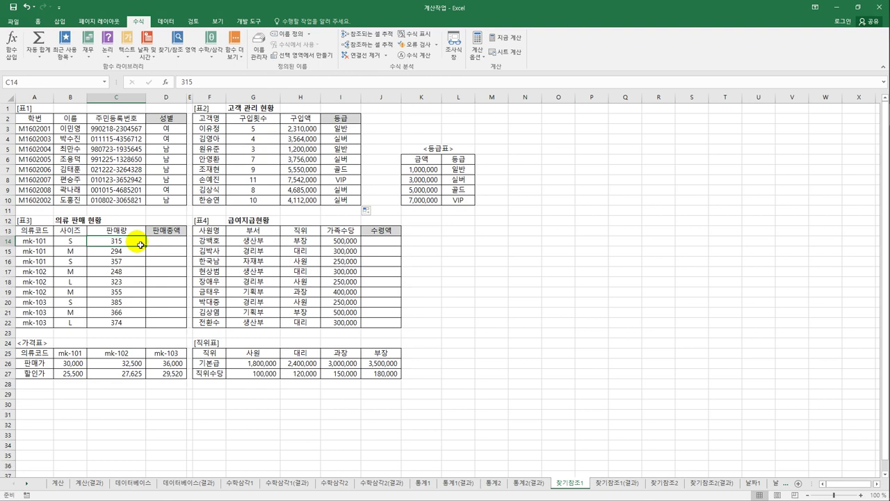
left_click_drag(141, 245, 135, 328)
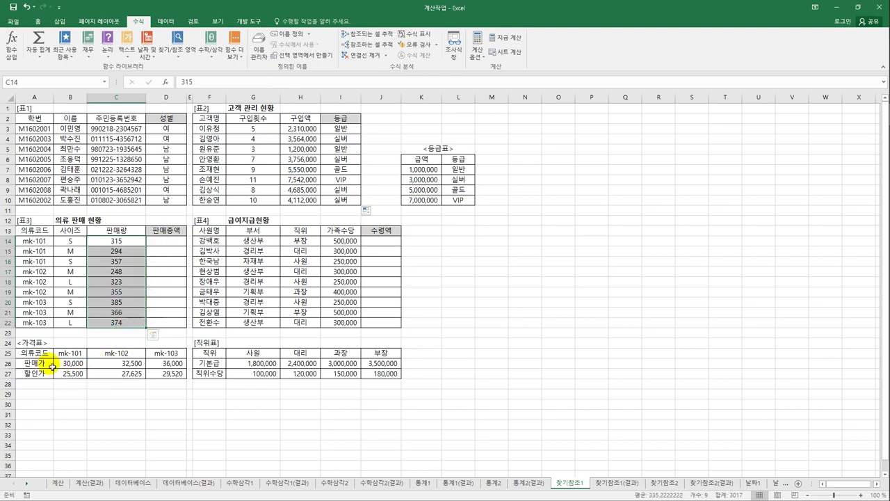
left_click_drag(38, 353, 169, 372)
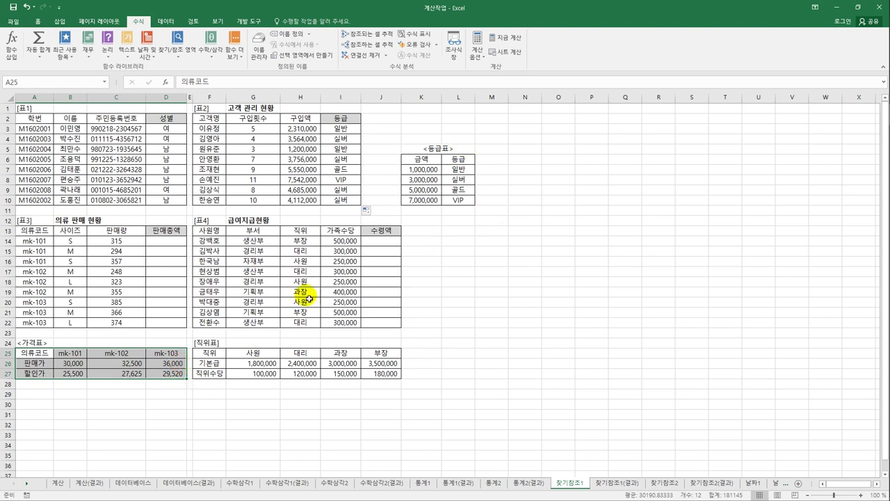
left_click(38, 377)
left_click_drag(38, 376, 176, 383)
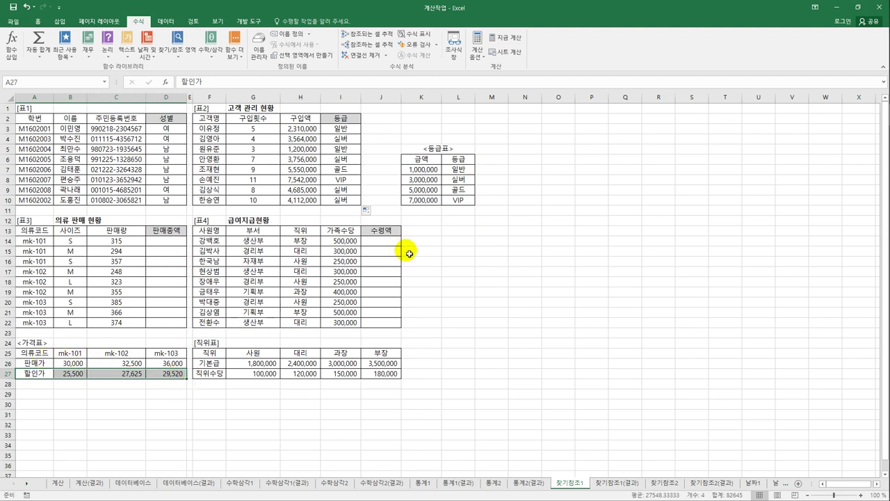
left_click_drag(420, 159, 453, 201)
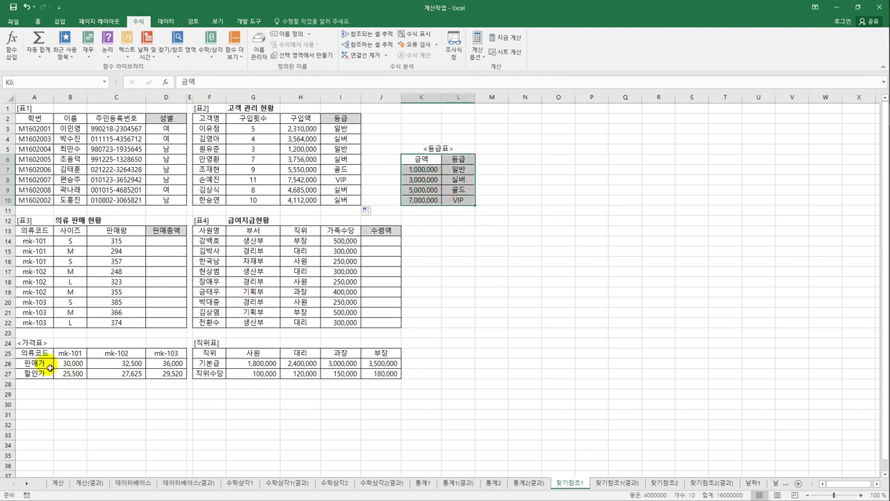
left_click_drag(39, 356, 173, 376)
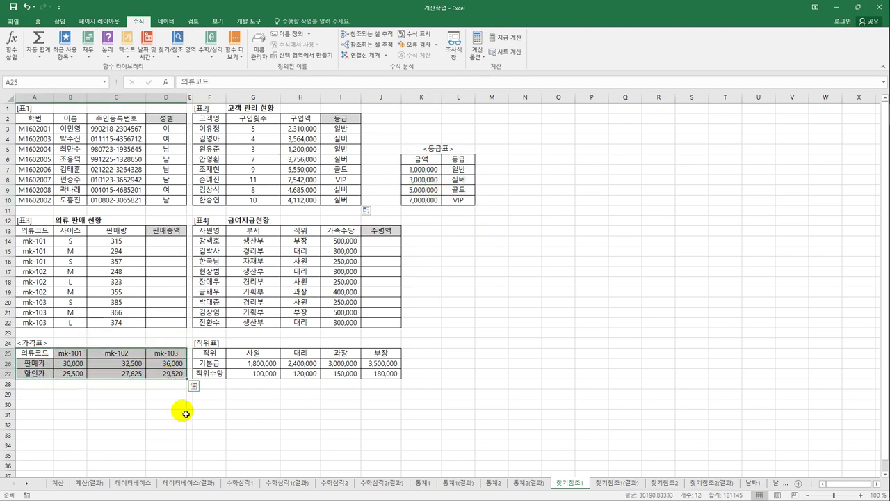
left_click(120, 241)
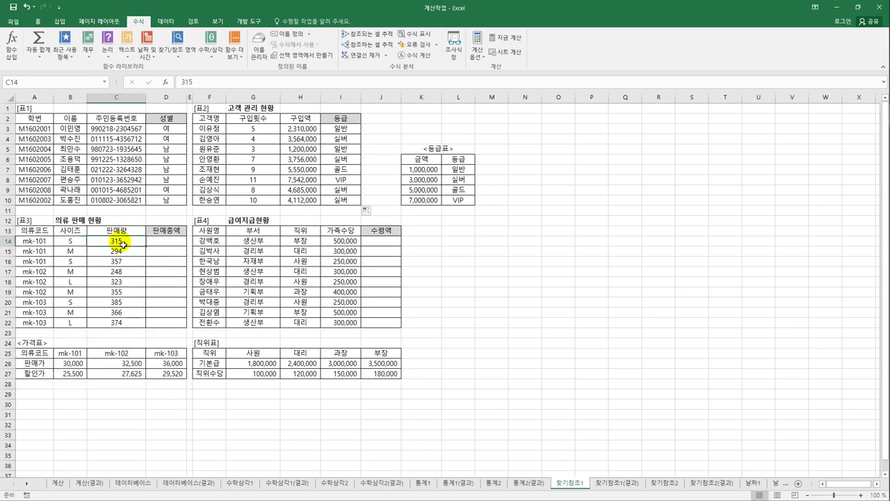
left_click(174, 243)
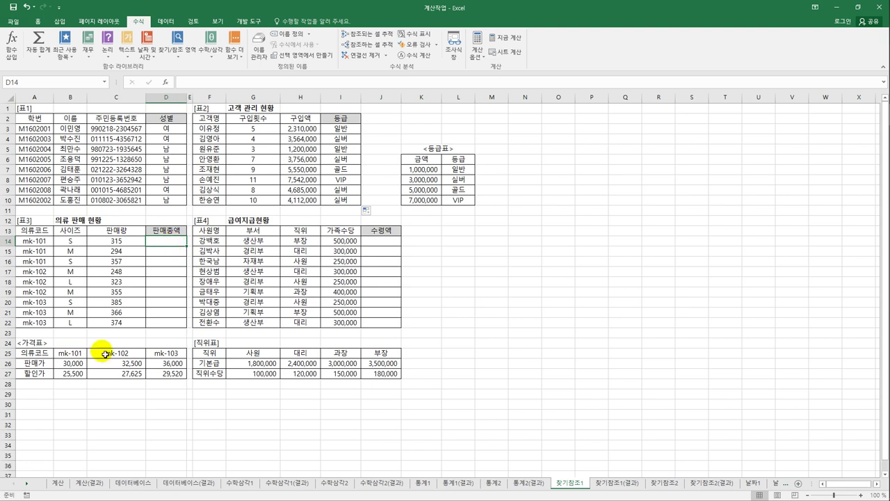
left_click_drag(221, 353, 384, 379)
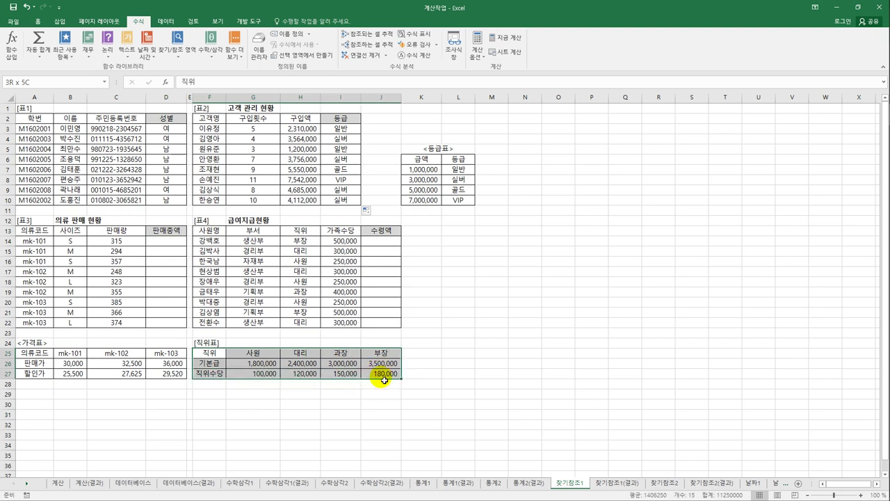
left_click_drag(39, 355, 160, 379)
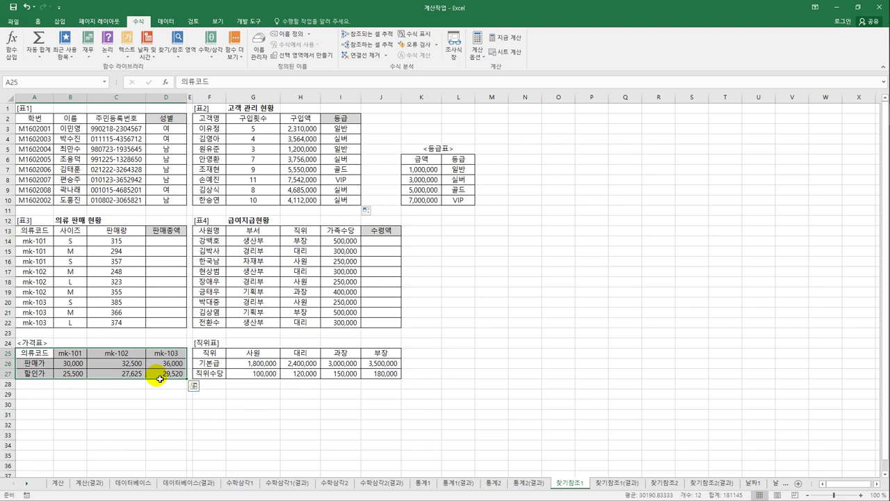
left_click(173, 249)
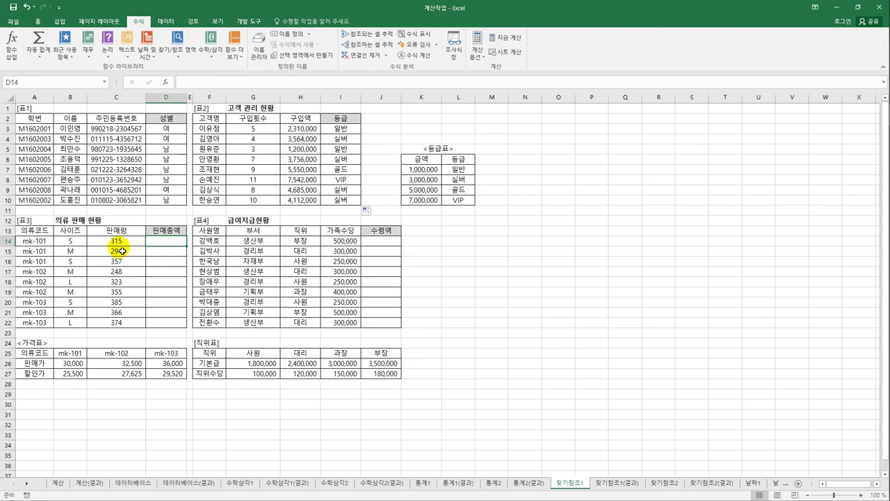
left_click(37, 241)
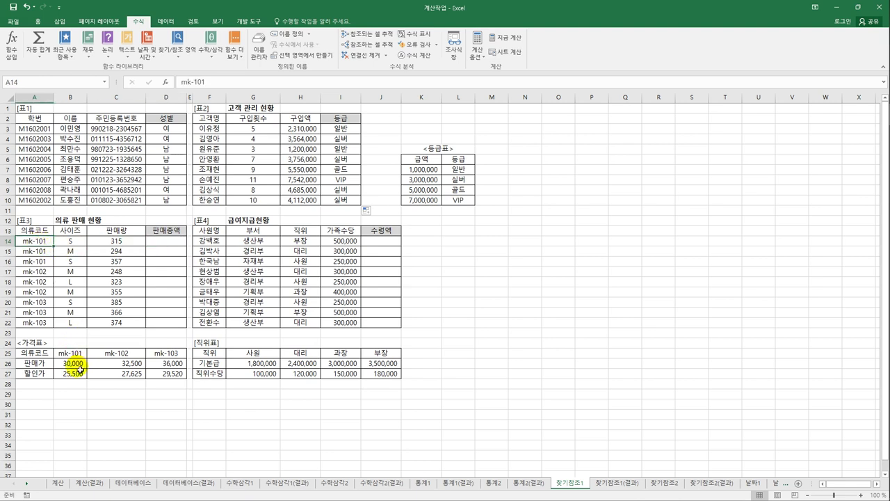
Start an INDEX formula in D14 of the 판매총액 column with the <가격표> prices B26:D27 as the array
left_click(175, 241)
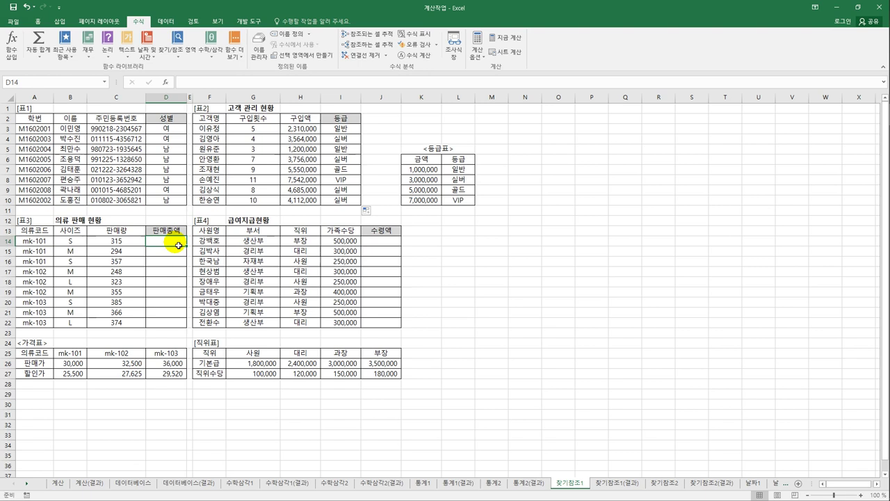
type("=")
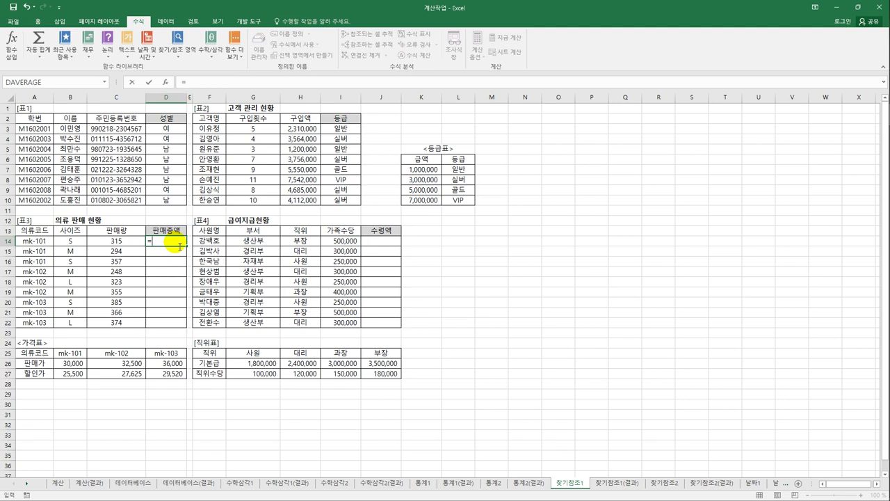
type("in")
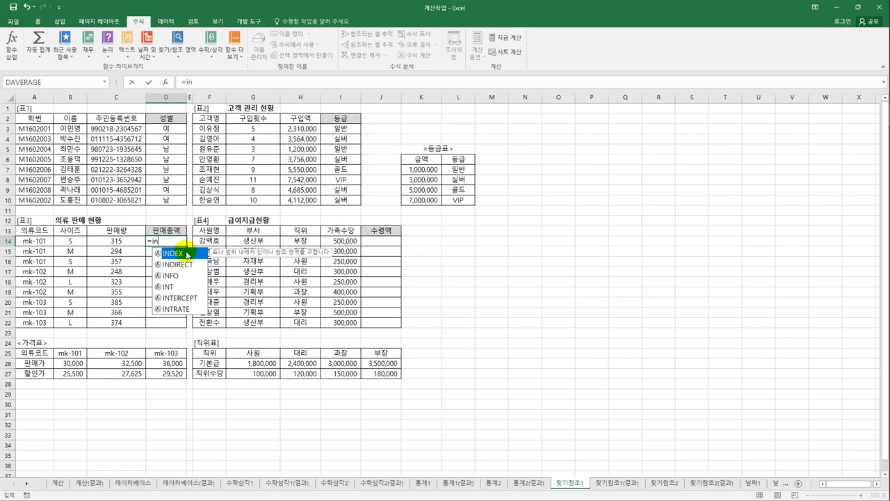
double_click(187, 255)
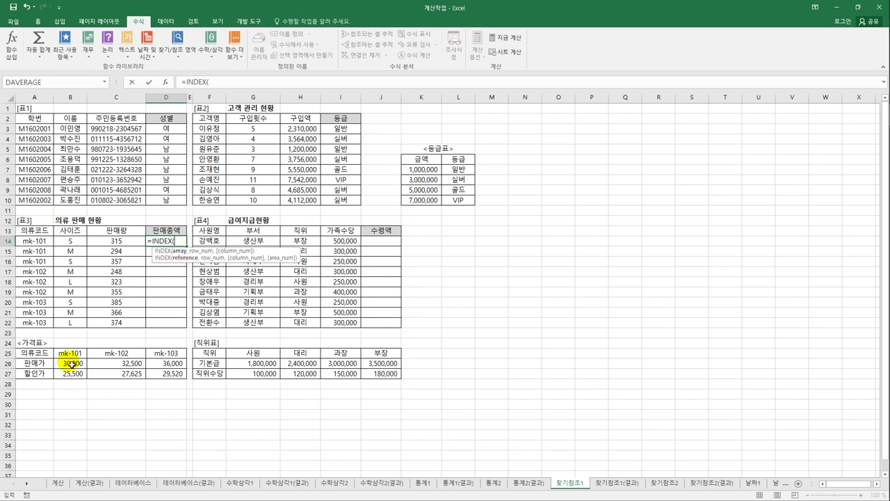
left_click_drag(72, 363, 157, 378)
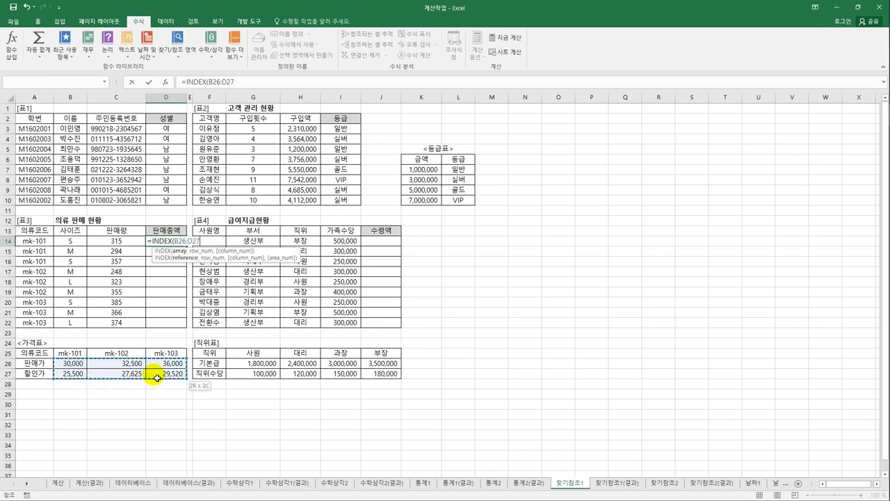
left_click_drag(158, 378, 157, 378)
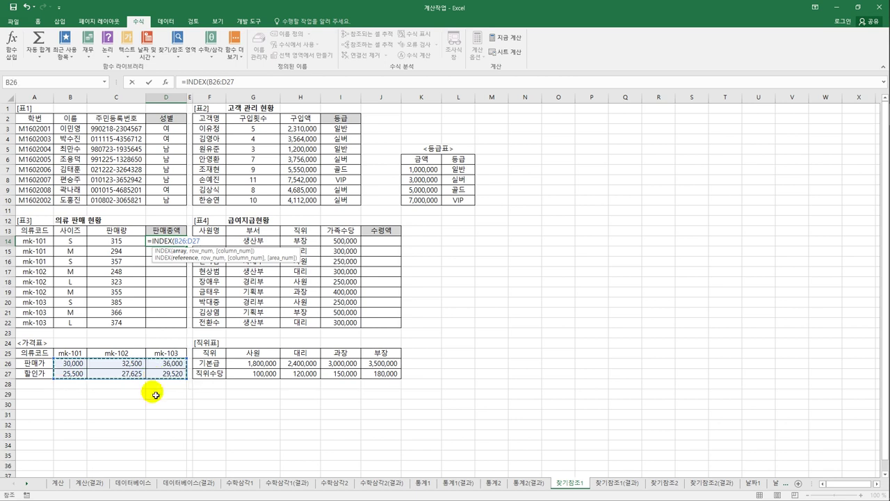
Try the 할인가 row B27:D27 as the INDEX array in place of the full price block B26:D27
left_click_drag(61, 375, 164, 375)
left_click(69, 363)
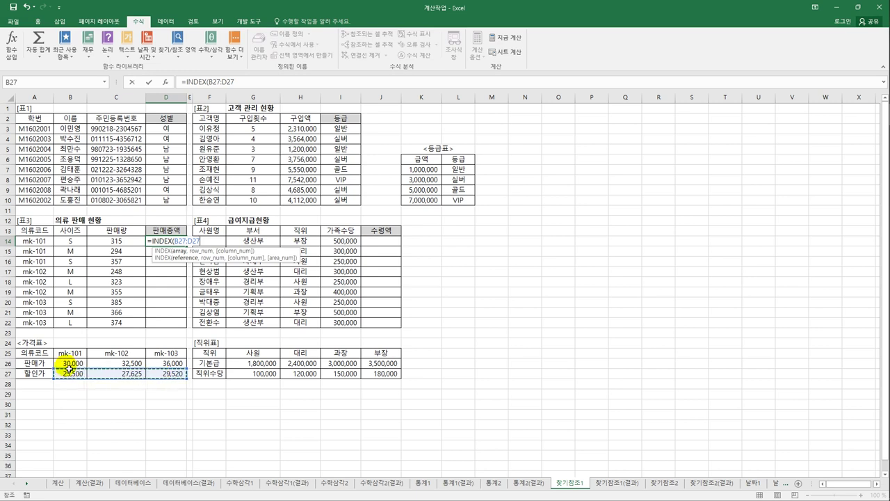
left_click_drag(91, 367, 160, 374)
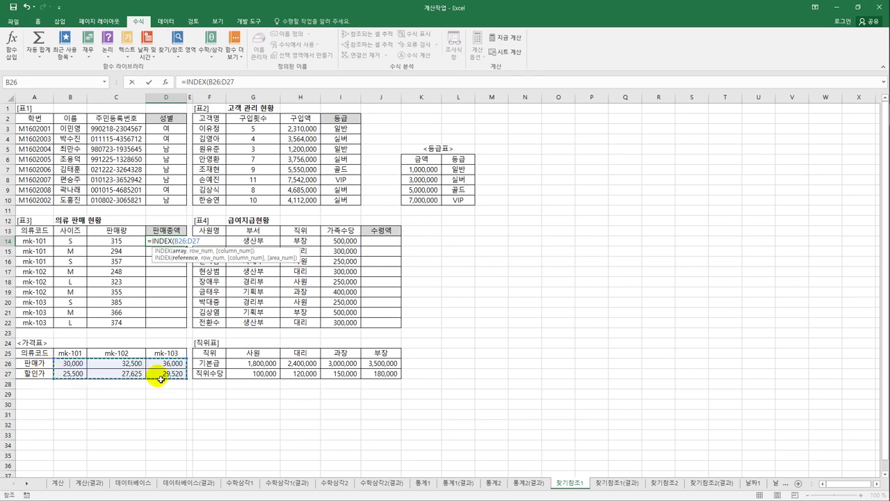
left_click_drag(79, 377, 158, 376)
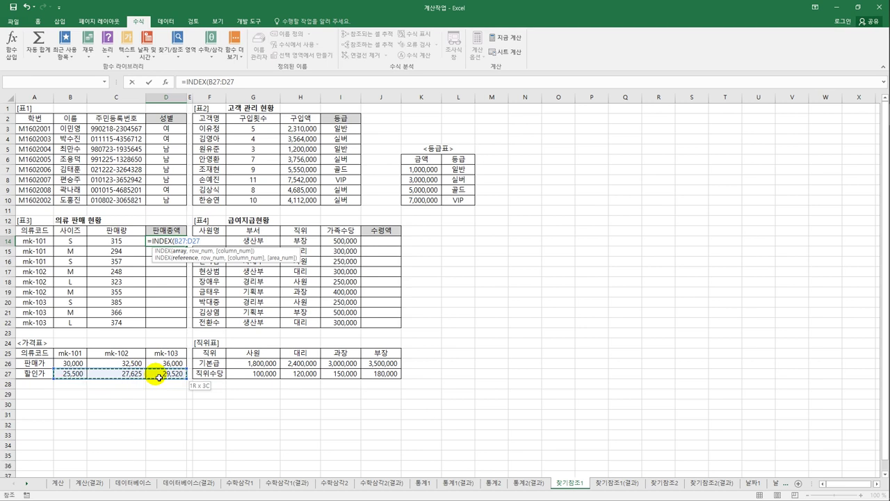
left_click_drag(159, 377, 158, 377)
Set the INDEX array to the absolute range $B$26:$D$27 and the row number to 2
left_click_drag(71, 366, 163, 379)
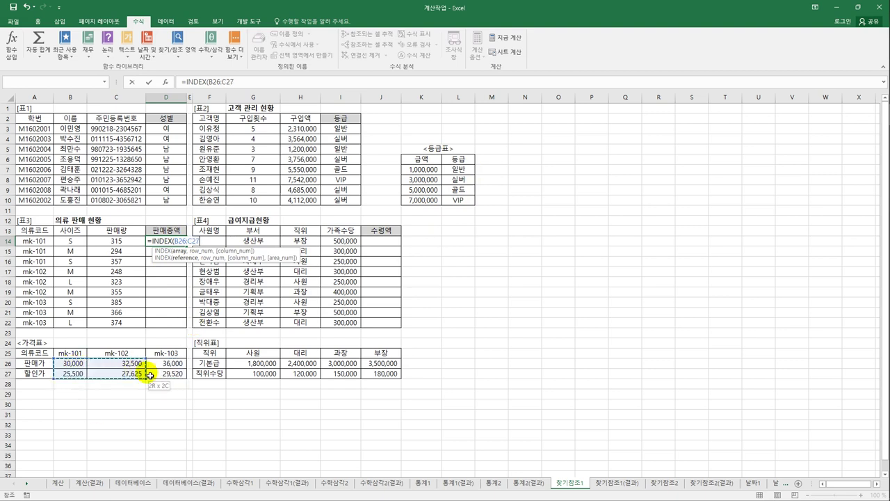
key("F4")
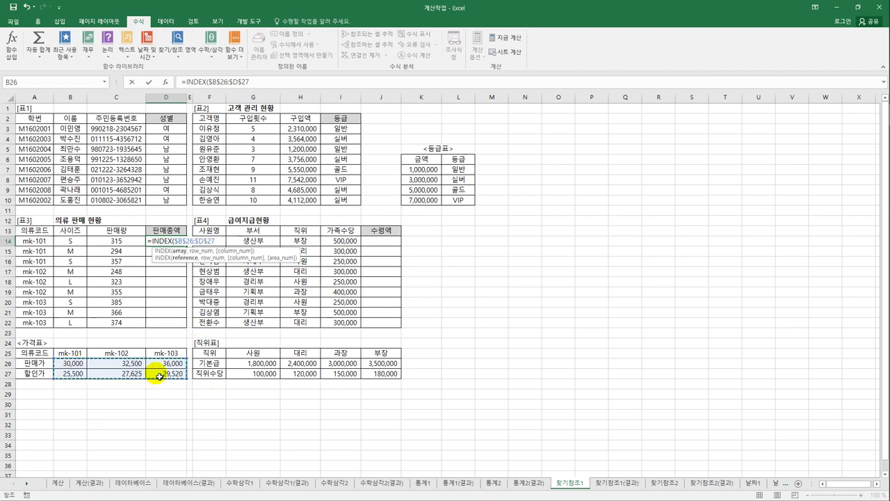
type(",2")
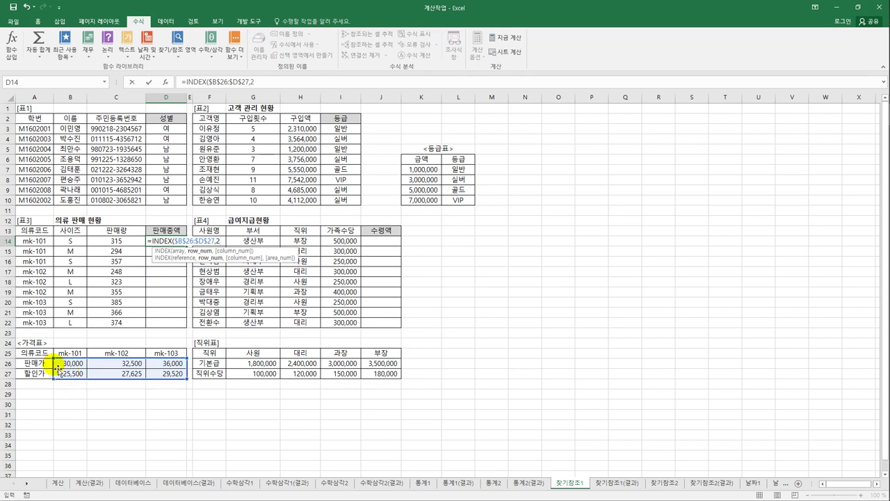
type(",")
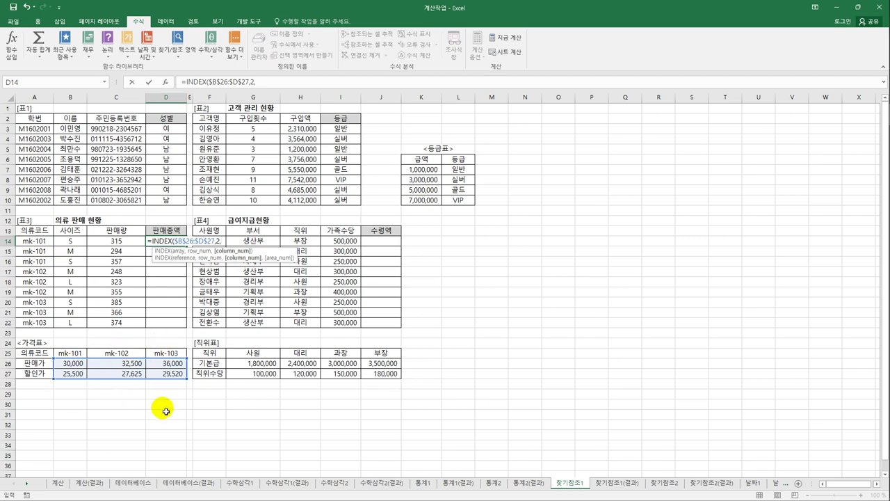
Nest a MATCH function as the INDEX column number, using the clothing code in A14 as the lookup value
type("ma")
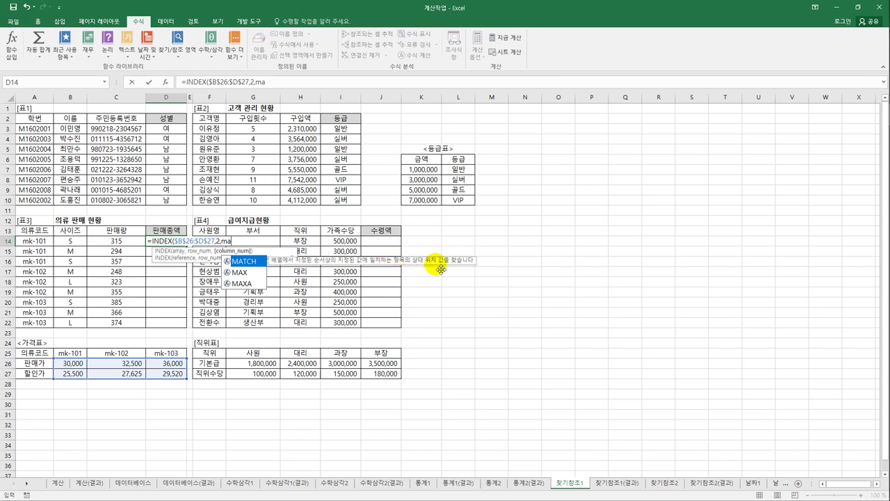
double_click(261, 261)
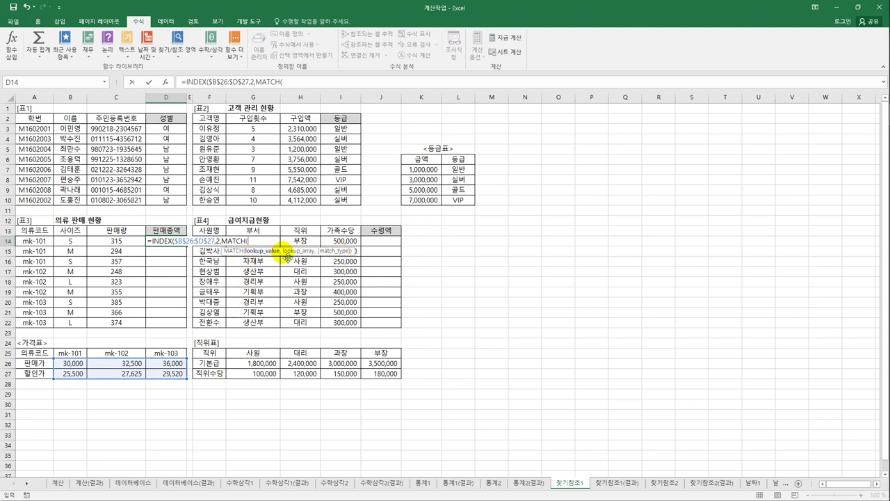
left_click(36, 241)
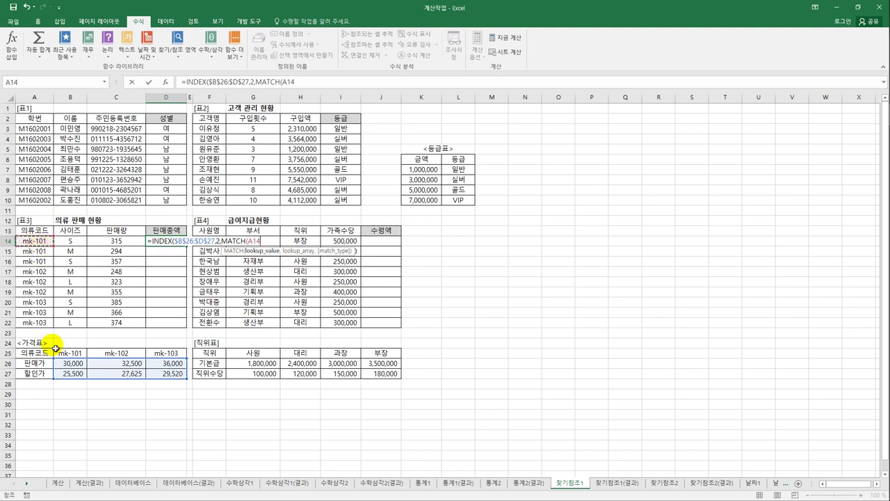
type(",")
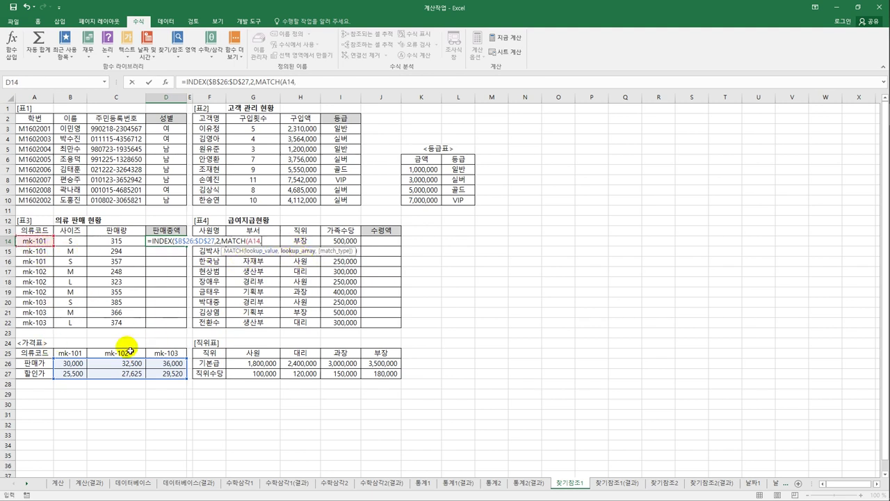
Complete the nested MATCH with the absolute lookup array $B$25:$D$25 and match type 0 for an exact match
left_click_drag(72, 352, 161, 354)
left_click_drag(70, 357, 171, 354)
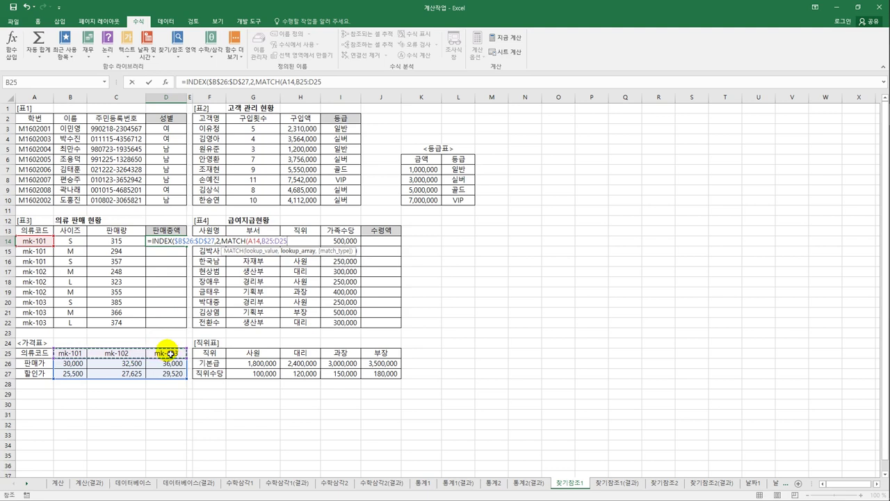
key("F4")
type(",")
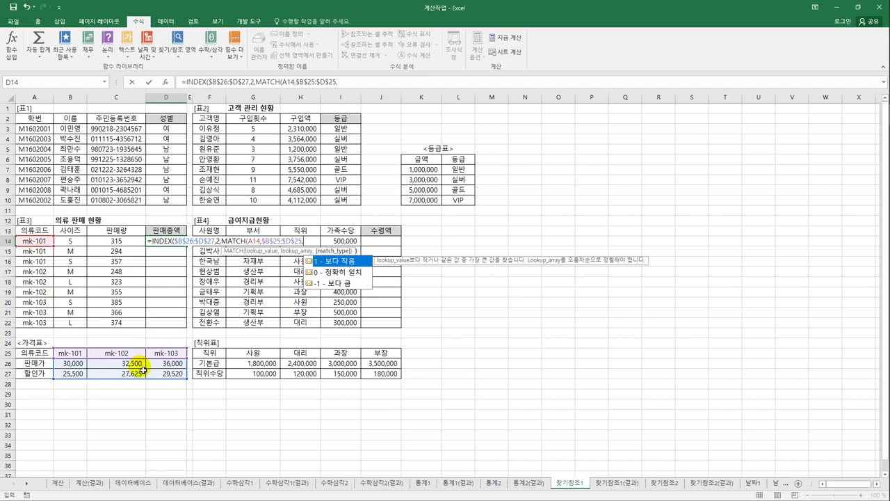
left_click(327, 273)
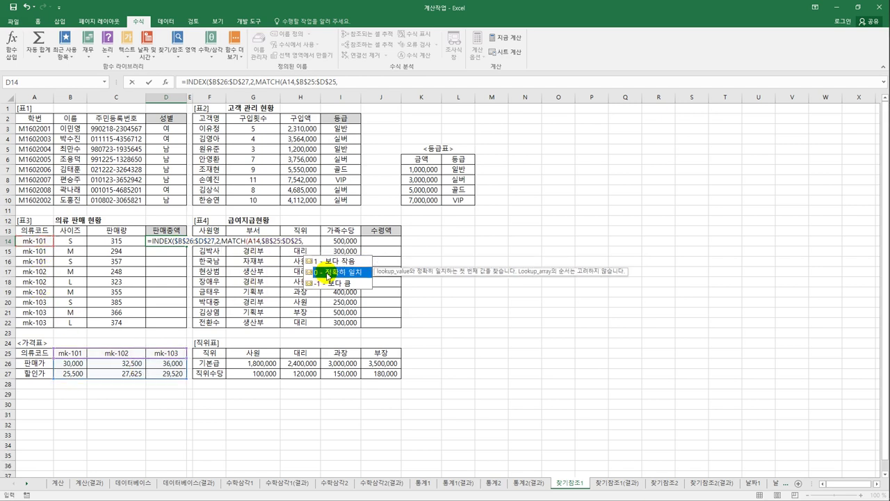
double_click(328, 273)
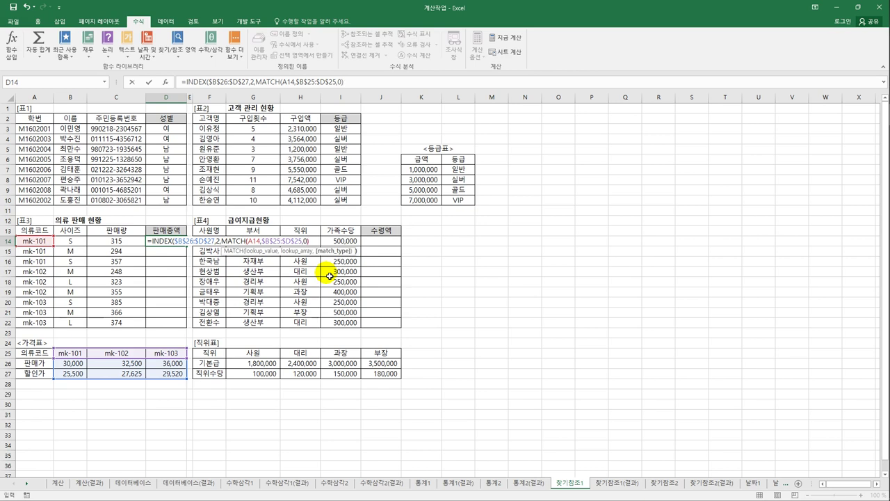
type(")")
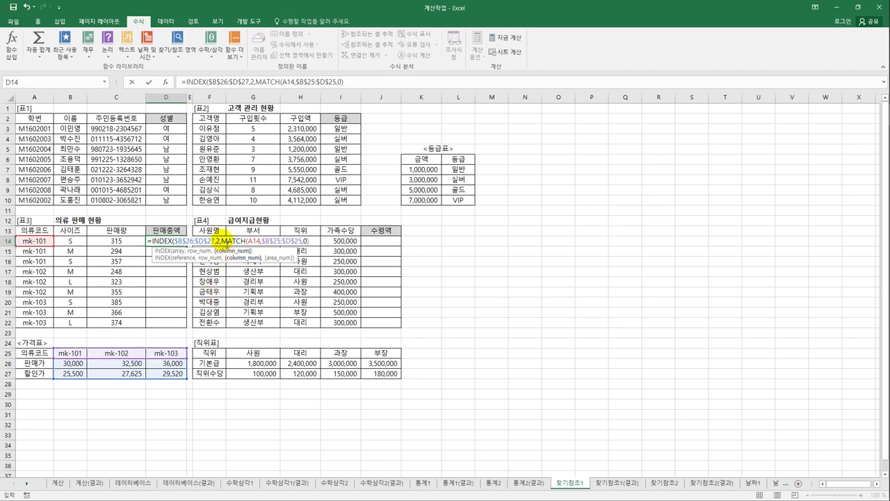
Review the nested MATCH argument, close the INDEX formula with its final parenthesis and commit it in D14
left_click_drag(223, 240, 312, 243)
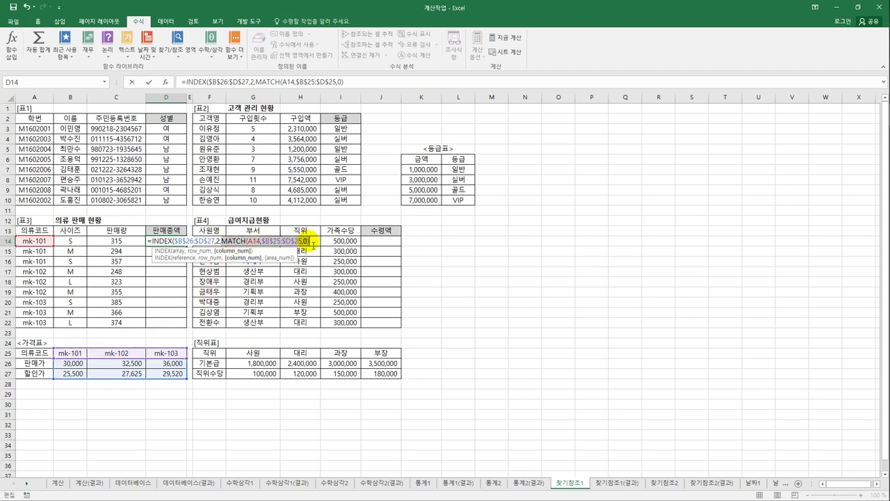
left_click(313, 243)
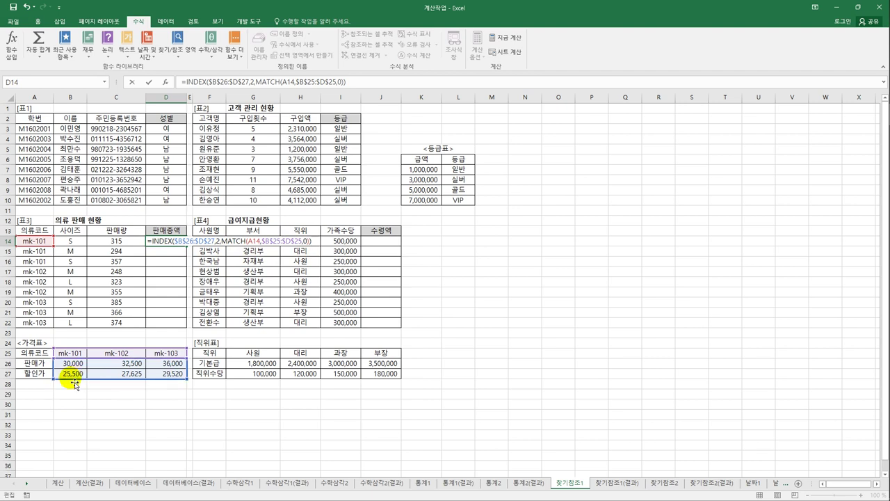
key("Return")
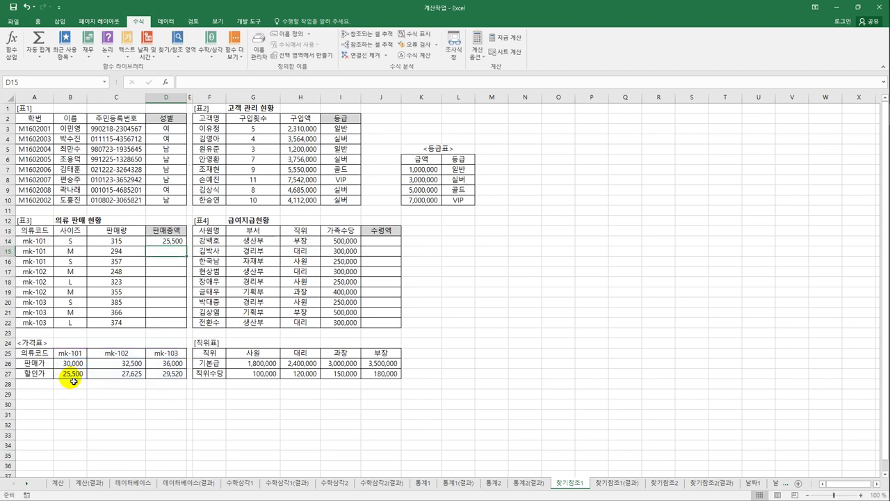
Multiply the INDEX result in D14 by the sales quantity in C14 and fill the formula through D22
left_click(180, 245)
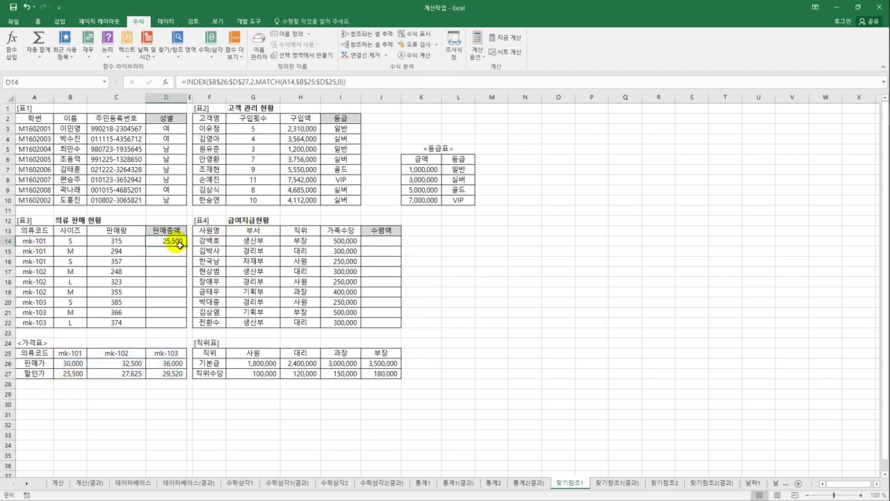
left_click(359, 82)
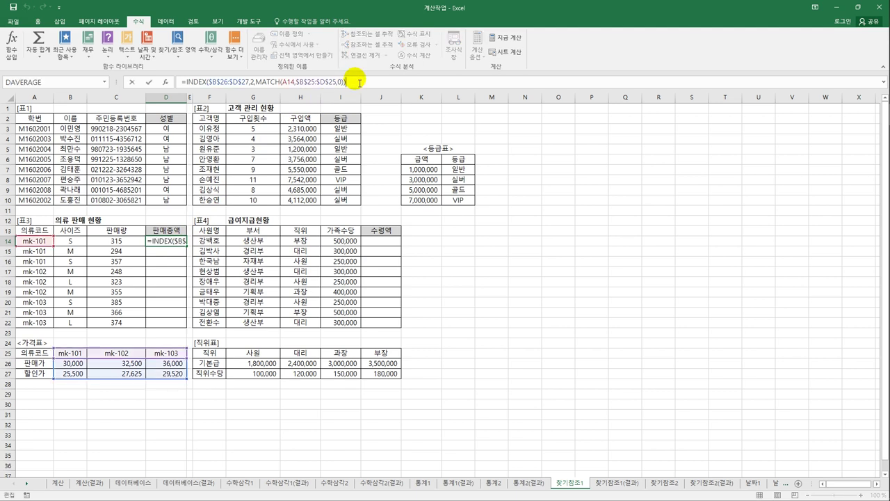
type("*")
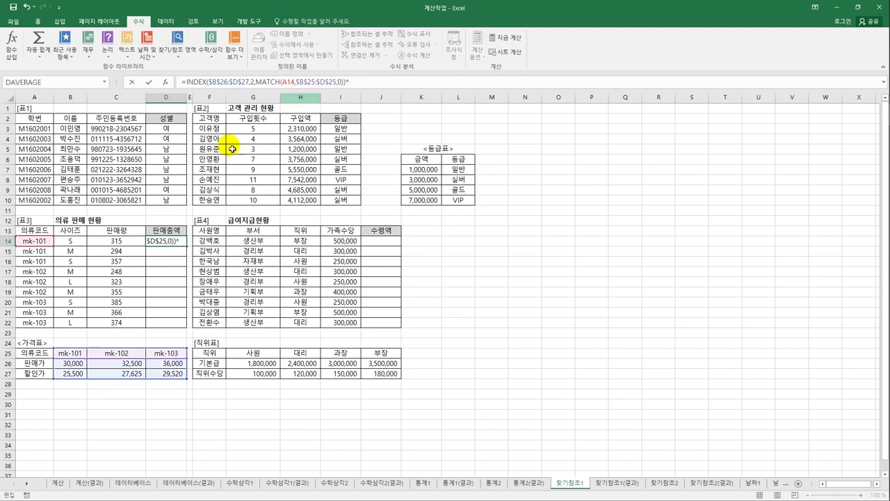
left_click(117, 240)
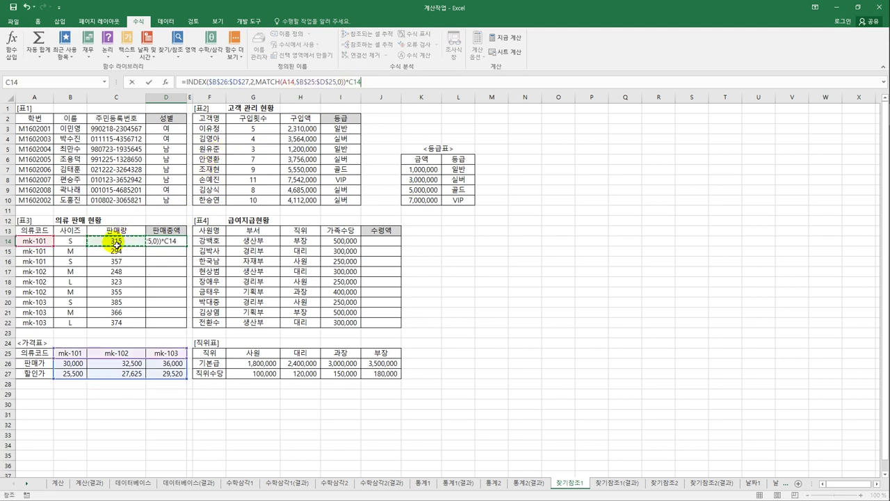
key("Return")
left_click(169, 242)
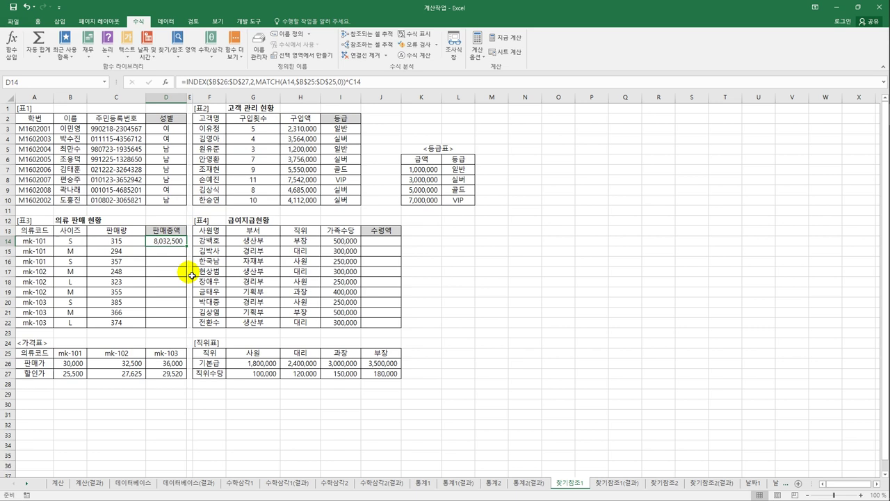
left_click_drag(186, 246, 186, 324)
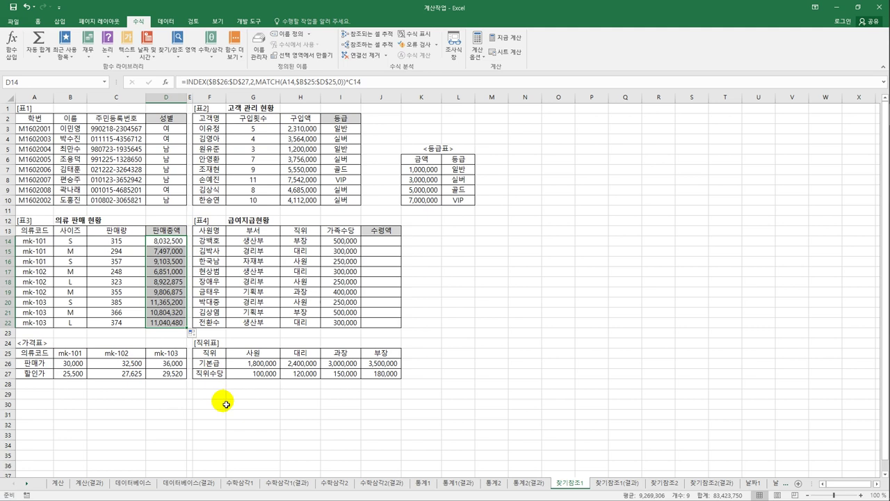
Clear the 판매총액 formulas in D14:D22 of [표3]
left_click(383, 248)
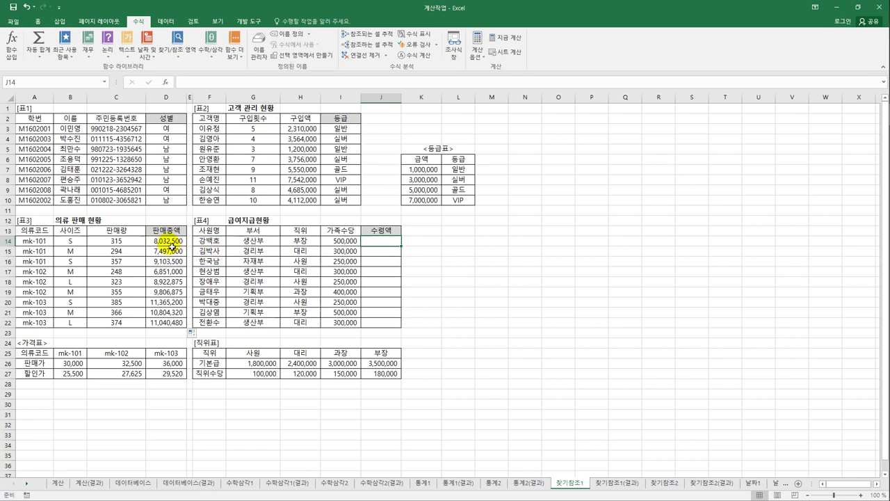
left_click_drag(172, 245, 170, 327)
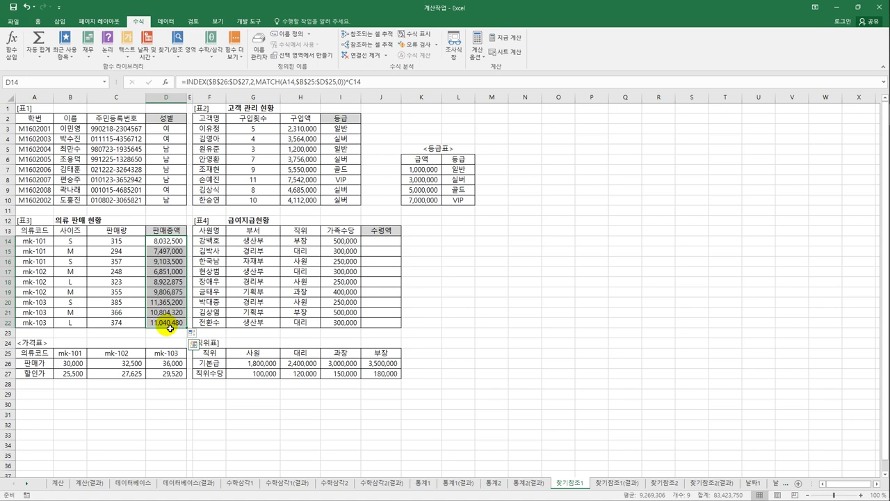
key("Delete")
Begin a standalone MATCH formula in D14 with the clothing code in A14 as the lookup value
left_click(169, 242)
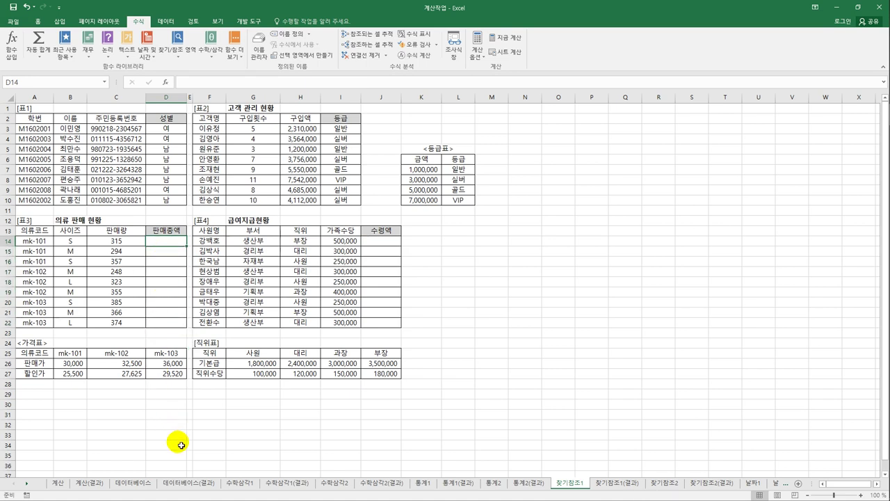
type("=")
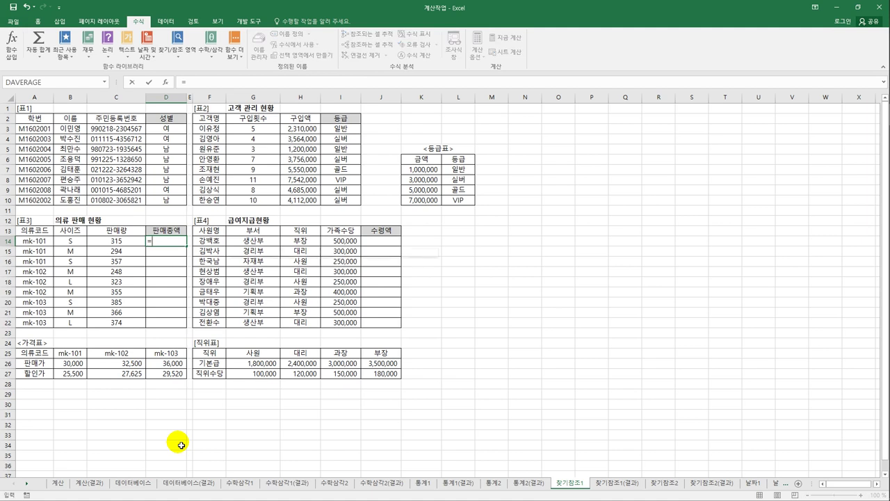
type("m")
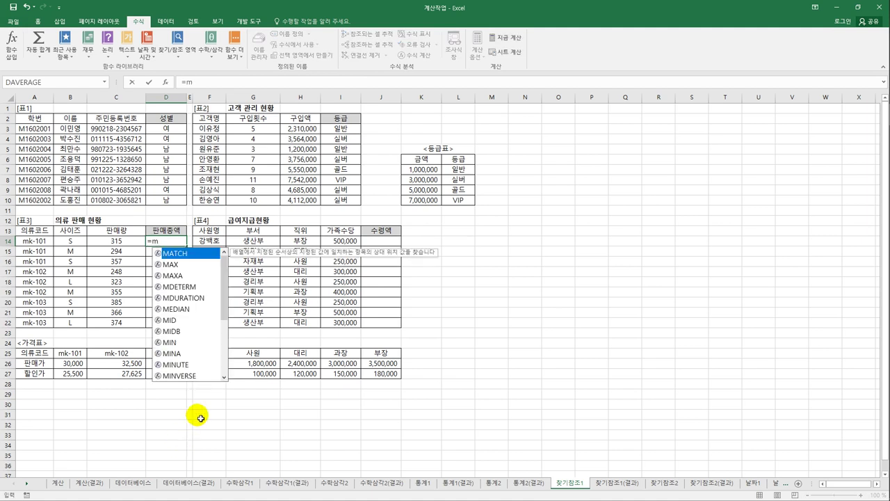
double_click(204, 255)
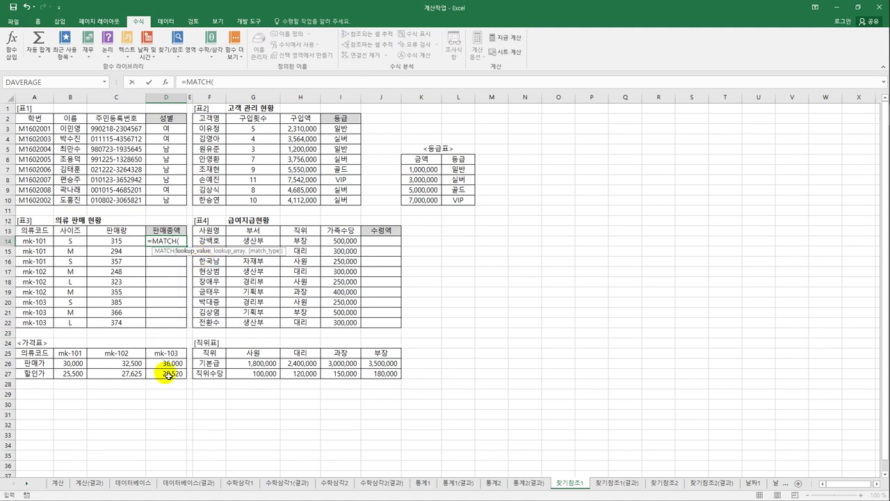
left_click(34, 240)
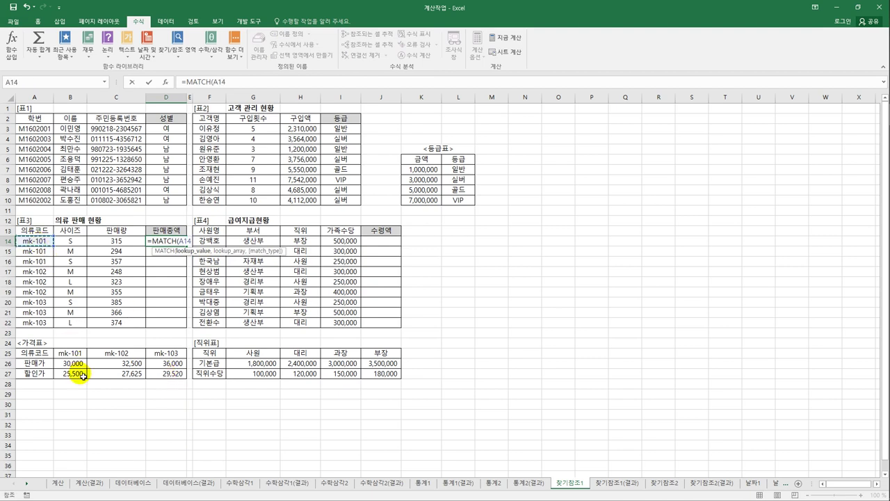
type(",")
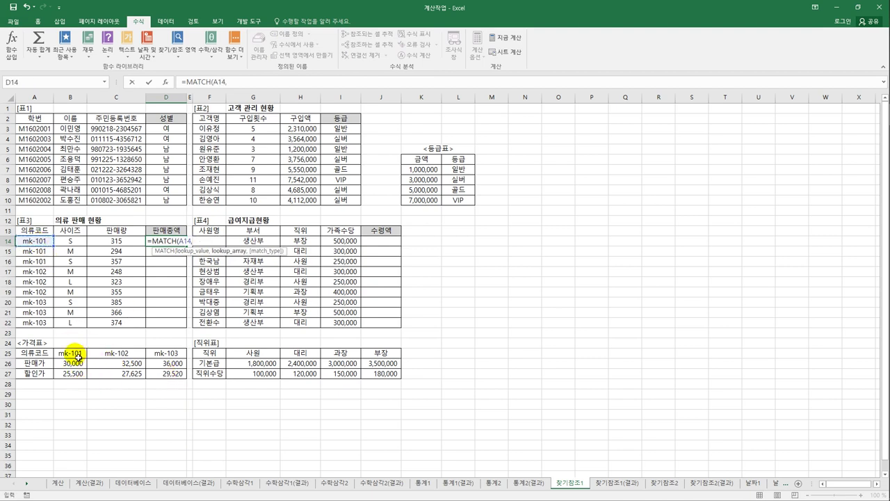
Complete the MATCH with lookup array $B$25:$D$25 and match type 0, and fill it through D22
left_click_drag(76, 356, 154, 355)
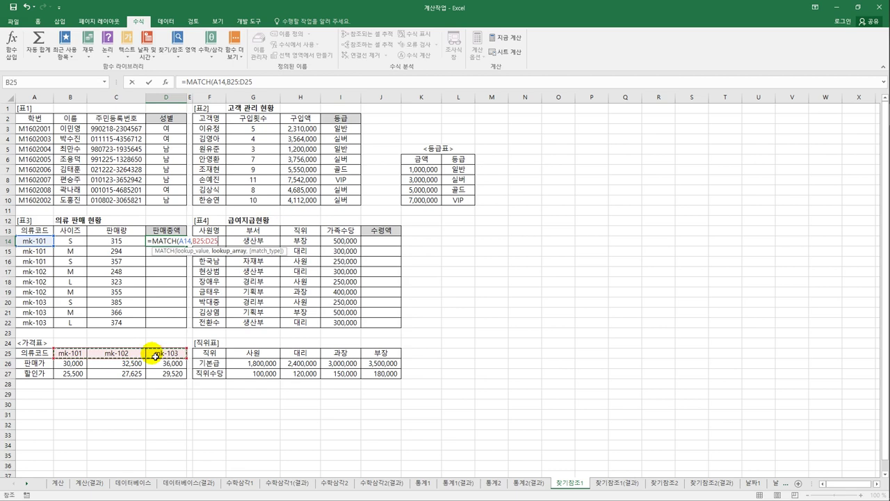
key("F4")
type(",")
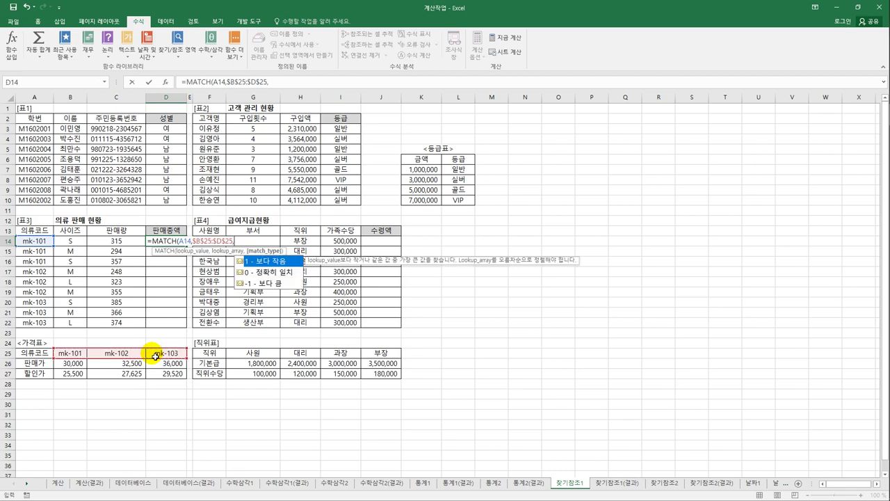
double_click(264, 275)
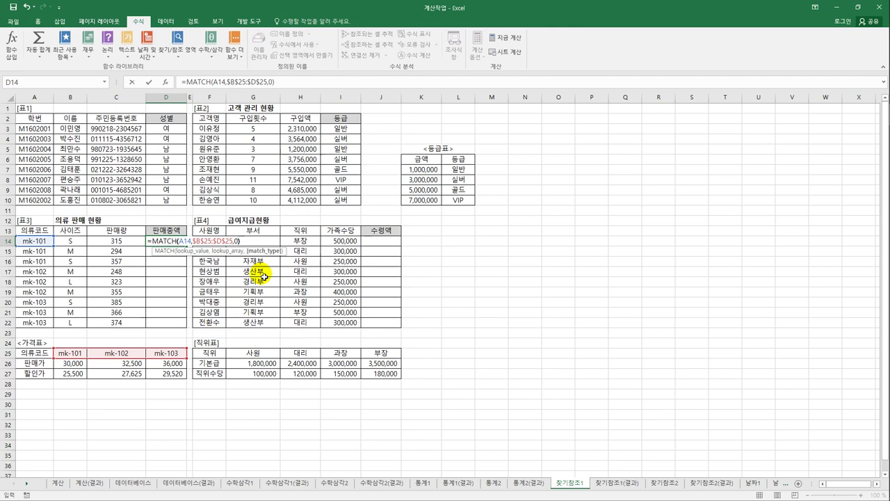
type(")")
key("Return")
left_click(167, 241)
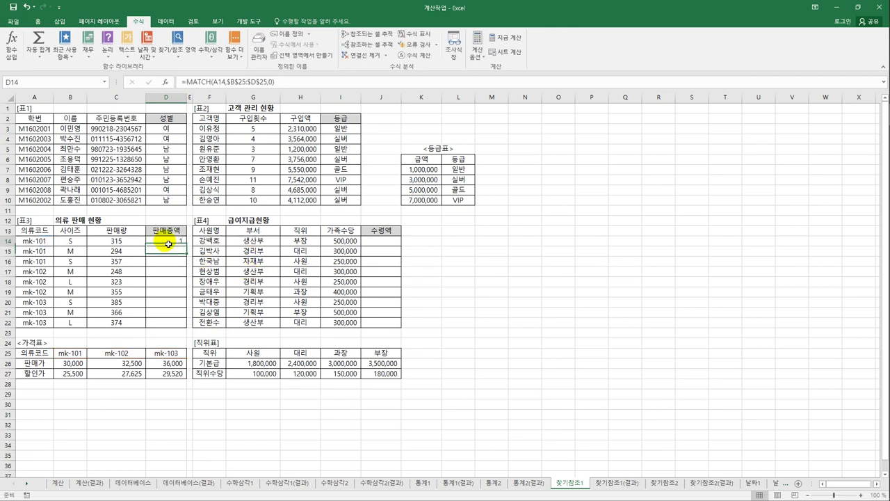
left_click_drag(188, 247, 41, 326)
Compare the MATCH results with the clothing codes in column A and their order in the <가격표> header B25:D25
left_click(38, 324)
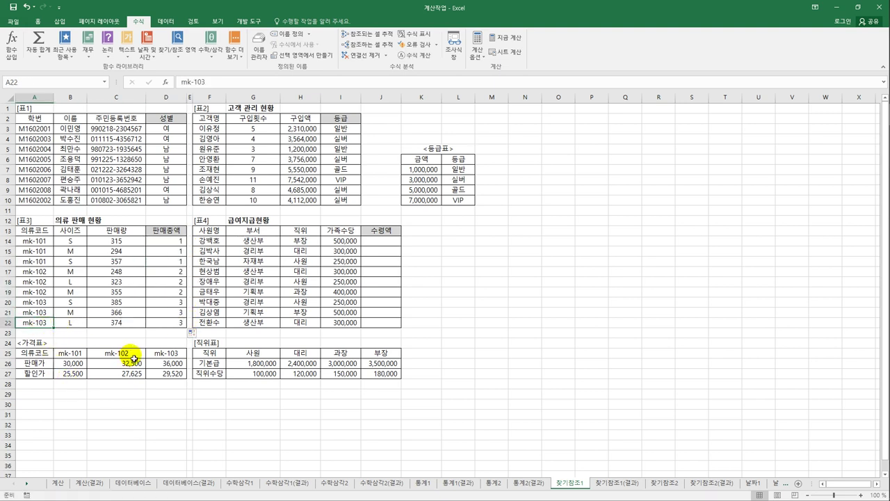
left_click_drag(68, 353, 171, 354)
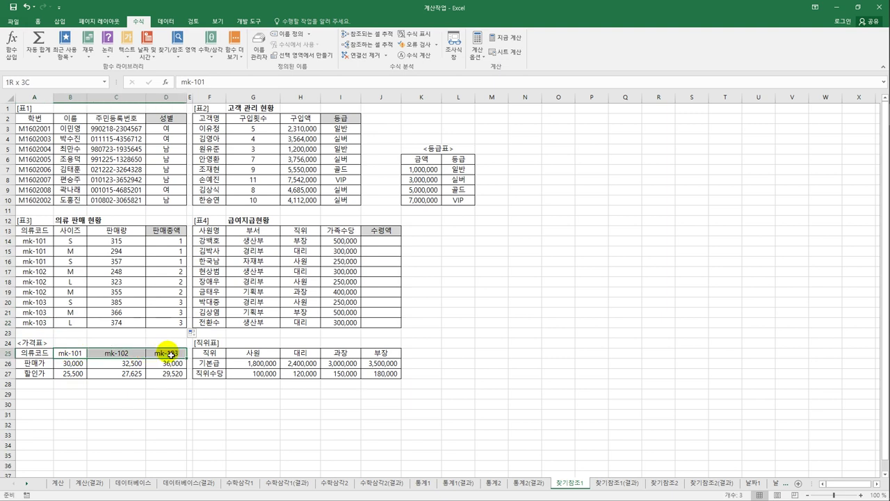
left_click(162, 354)
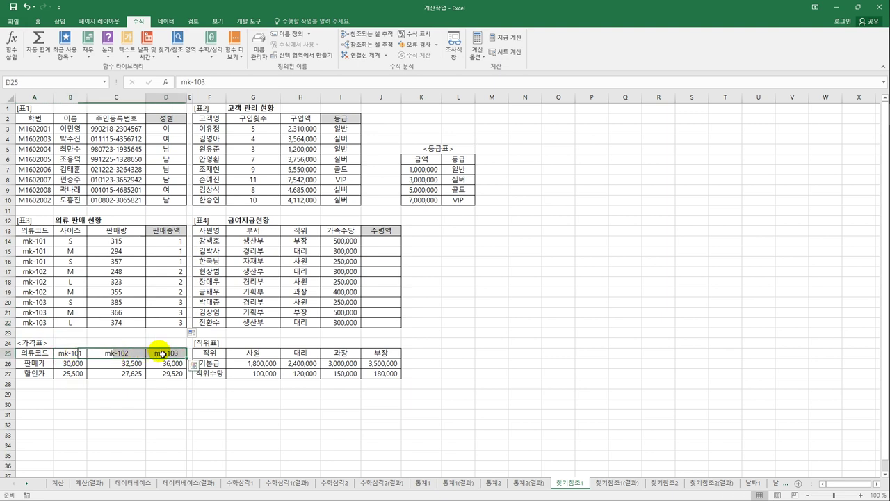
left_click(162, 354)
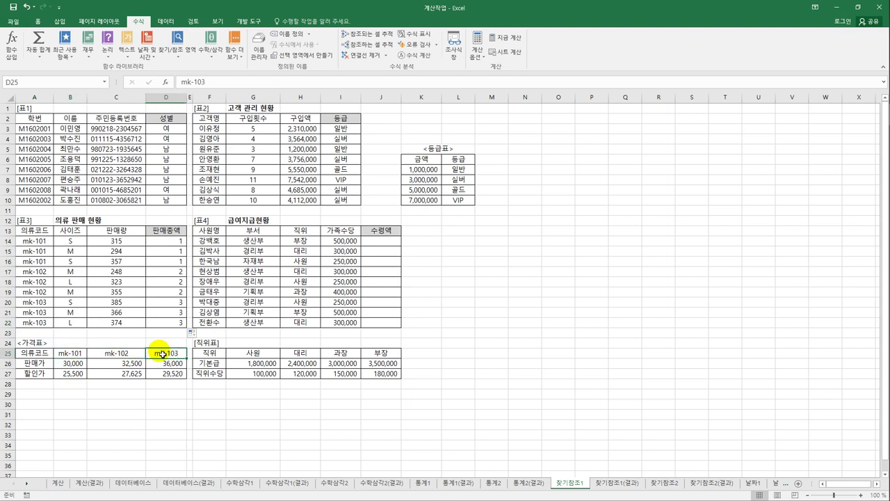
left_click(37, 283)
left_click_drag(70, 354, 167, 354)
left_click(124, 356)
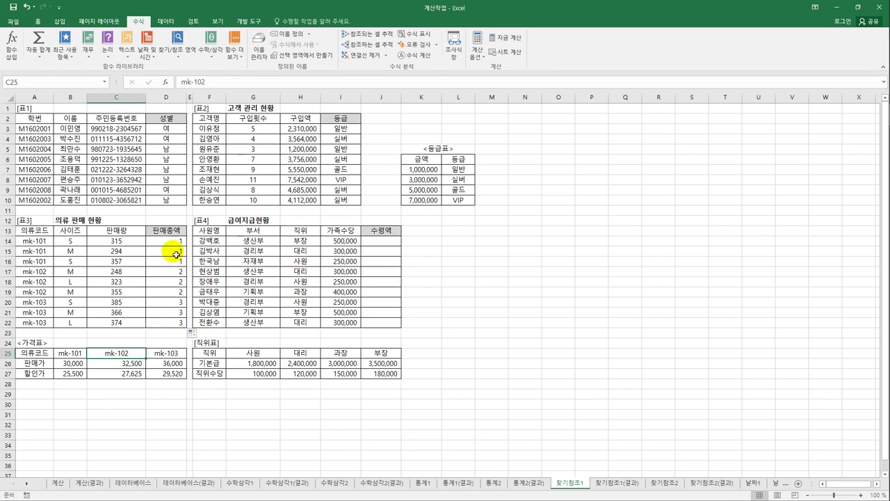
Undo the MATCH fill, the MATCH entry and the clearing of D14:D22 to restore the 판매총액 formulas
left_click_drag(172, 241, 172, 327)
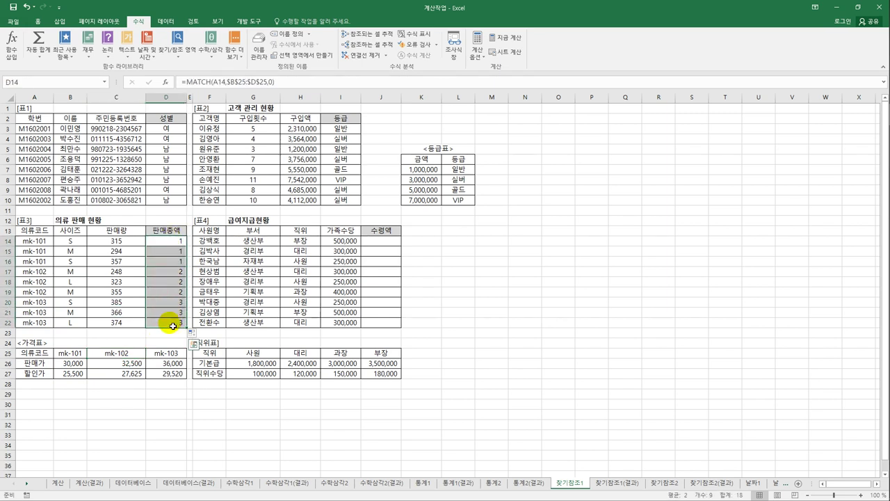
left_click(26, 7)
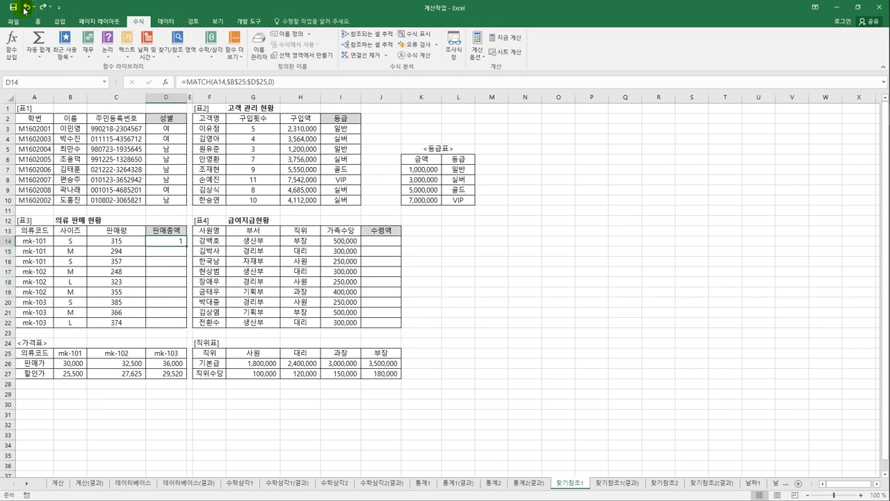
left_click(26, 7)
left_click(26, 7)
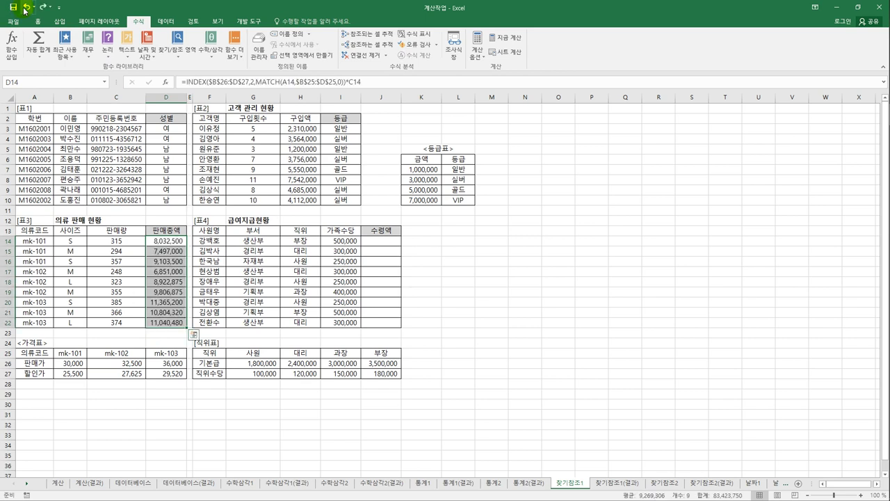
Examine the 수령액 and 가족수당 columns of [표4] and the 기본급 and 직위수당 rows of [직위표]
left_click(396, 241)
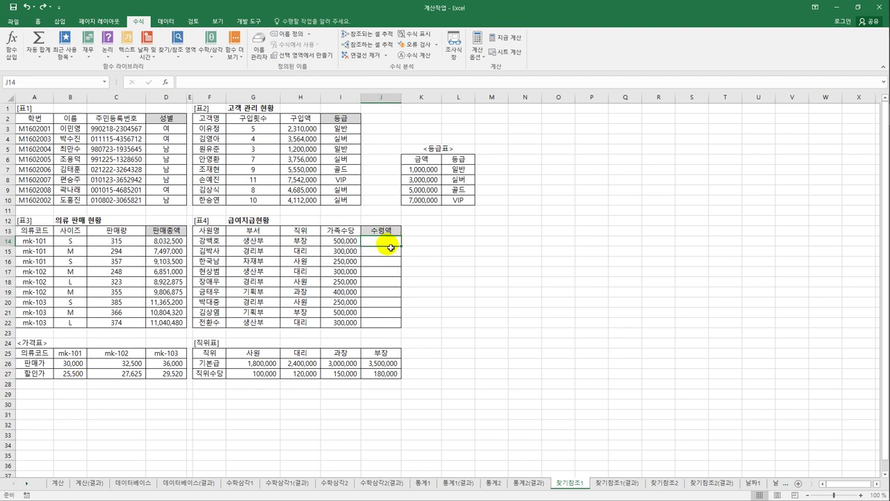
left_click(257, 242)
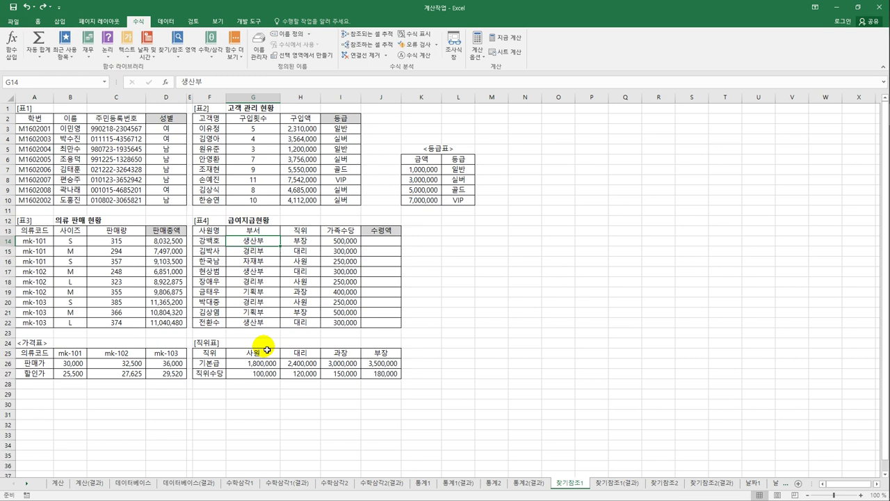
left_click(382, 241)
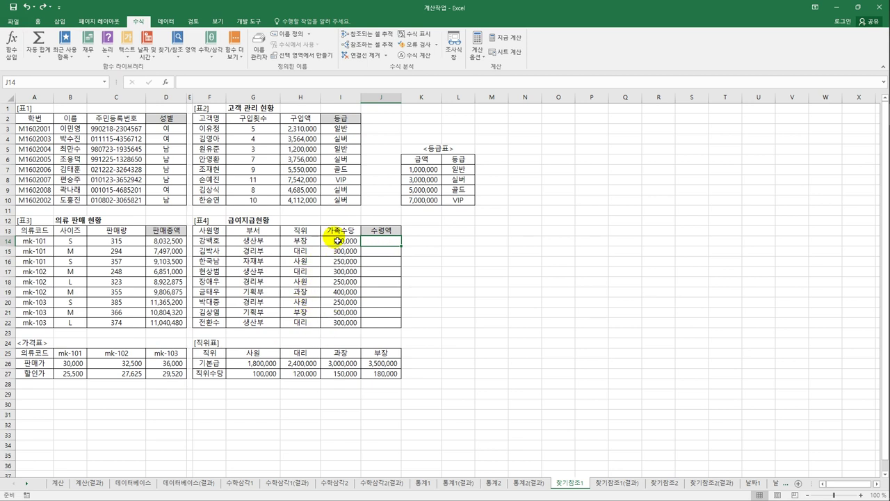
left_click(243, 363)
left_click_drag(243, 364, 372, 368)
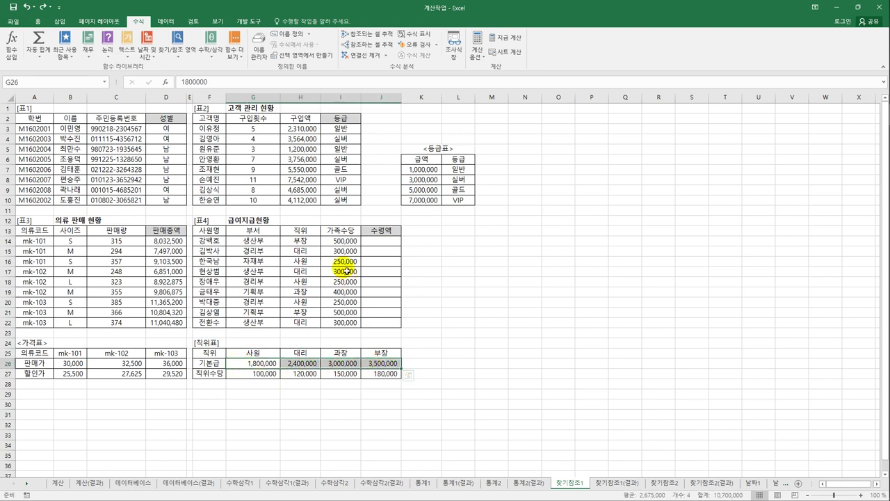
left_click(344, 242)
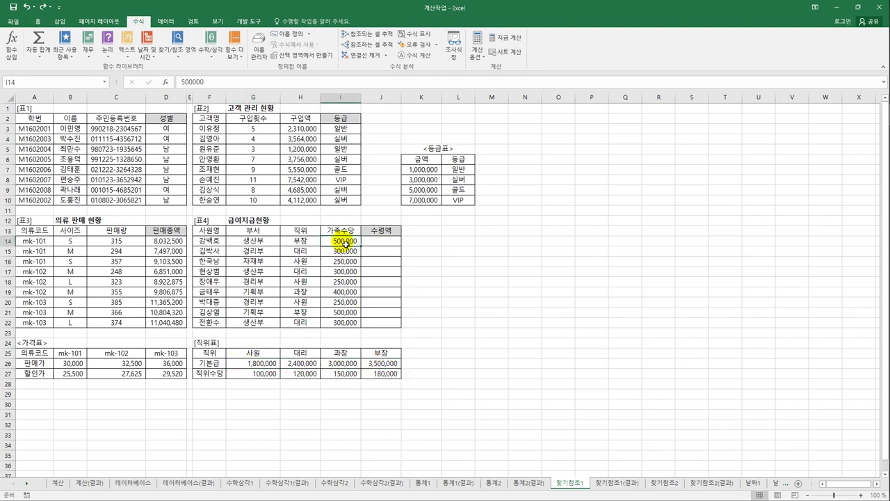
left_click_drag(239, 374, 384, 377)
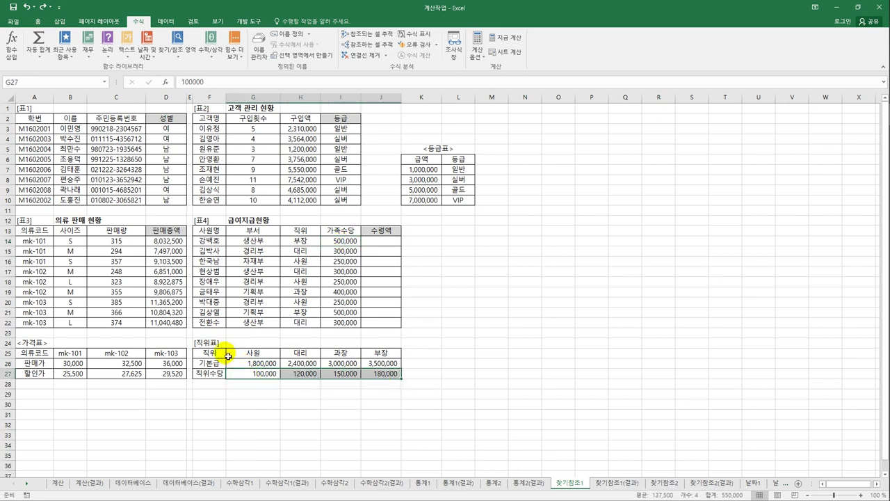
Compare the layouts of [직위표] and <가격표>, and review the VLOOKUP formula in I3 of the 등급 column
left_click_drag(221, 354, 254, 353)
left_click_drag(324, 362, 387, 383)
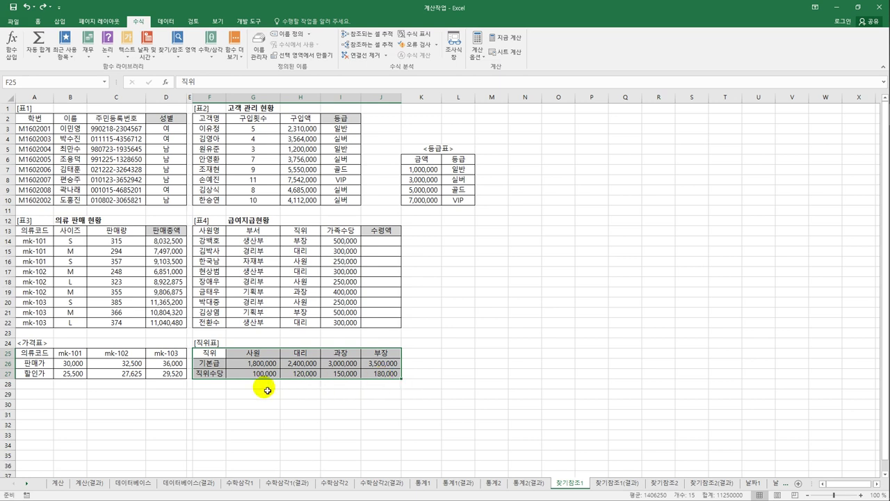
left_click_drag(47, 351, 169, 376)
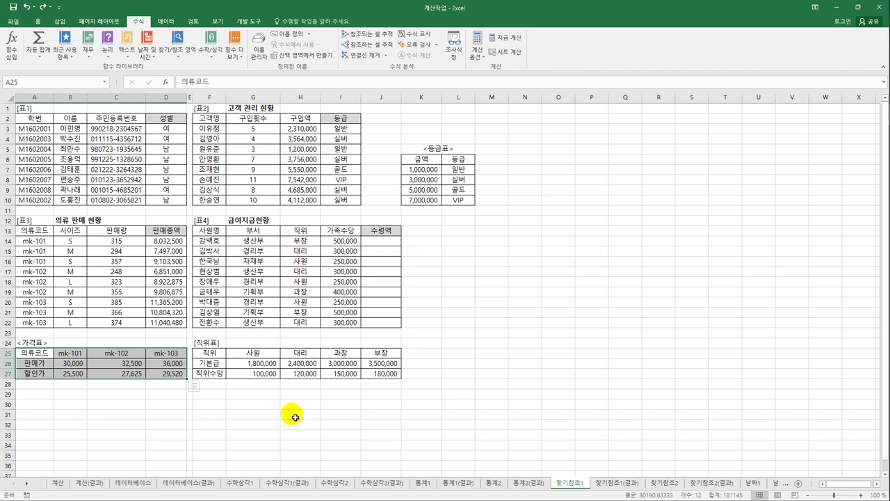
left_click(376, 242)
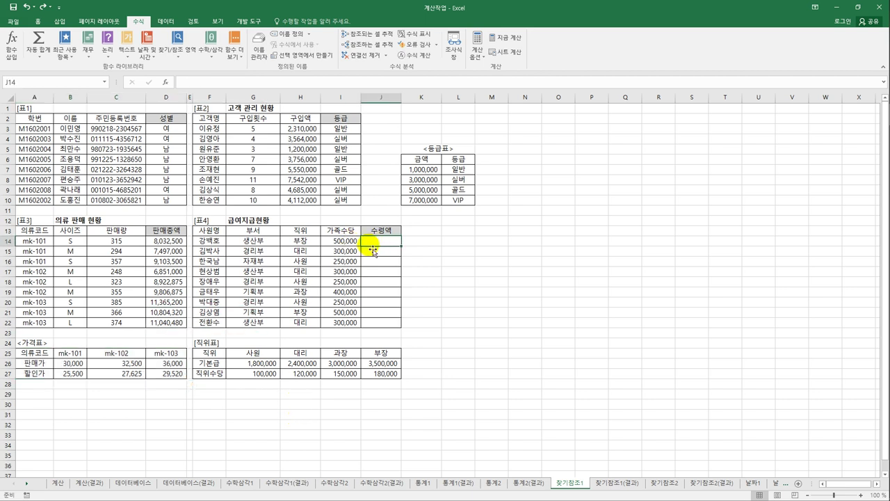
left_click(354, 132)
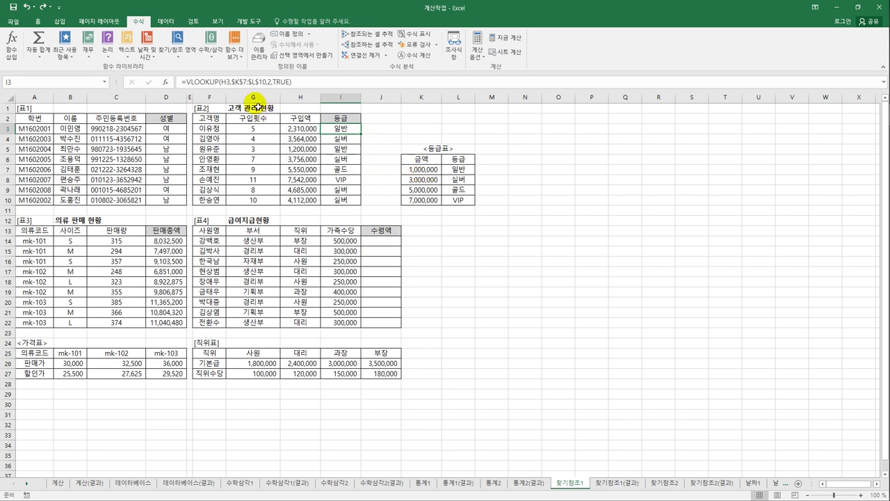
left_click(222, 82)
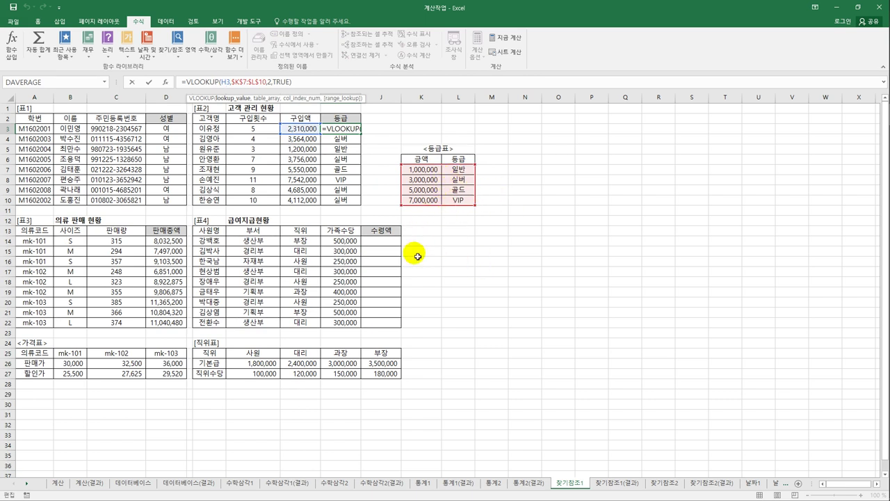
key("Return")
left_click(382, 243)
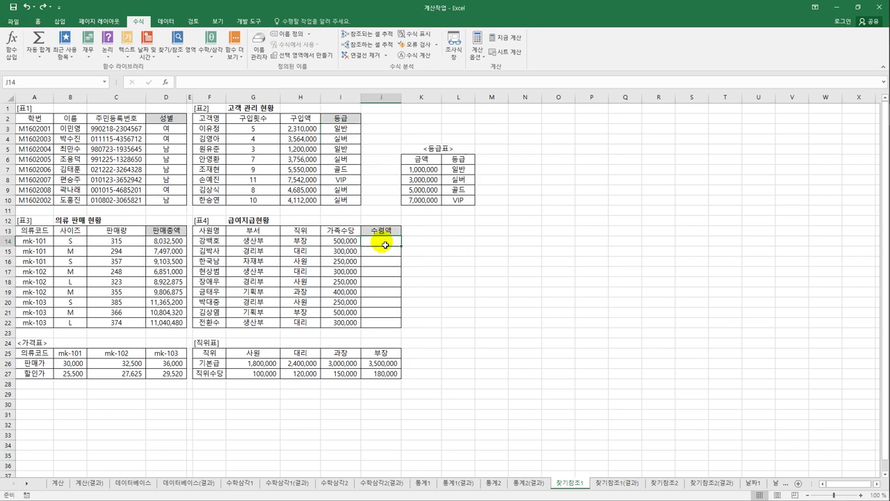
left_click(219, 354)
left_click_drag(233, 362, 381, 374)
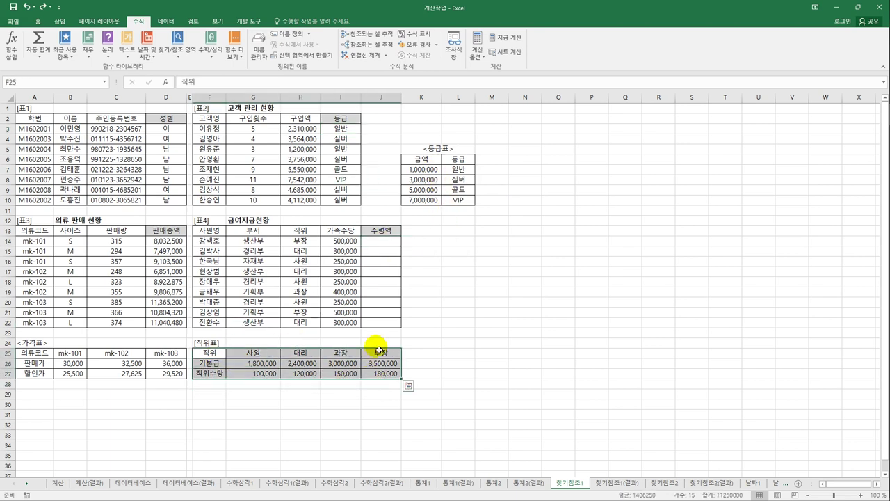
Start an HLOOKUP formula in J14 with lookup value H14, absolute table range $G$25:$J$27 and row index 2
left_click(388, 240)
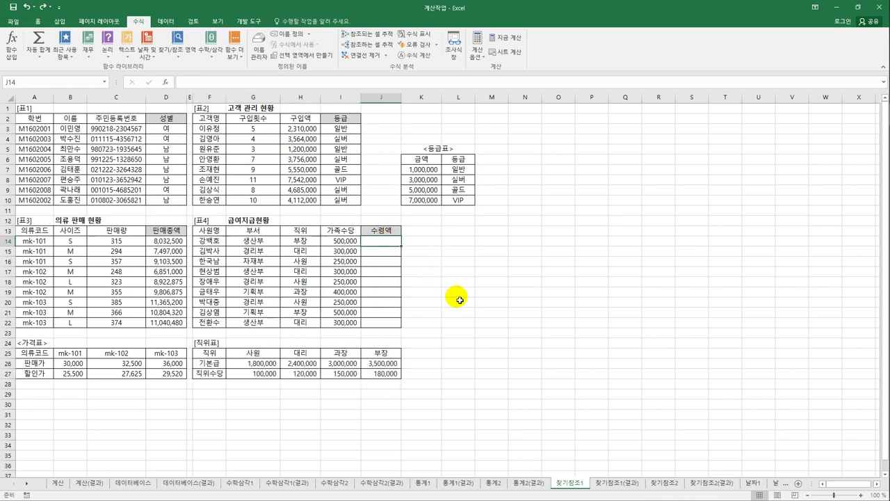
type("=")
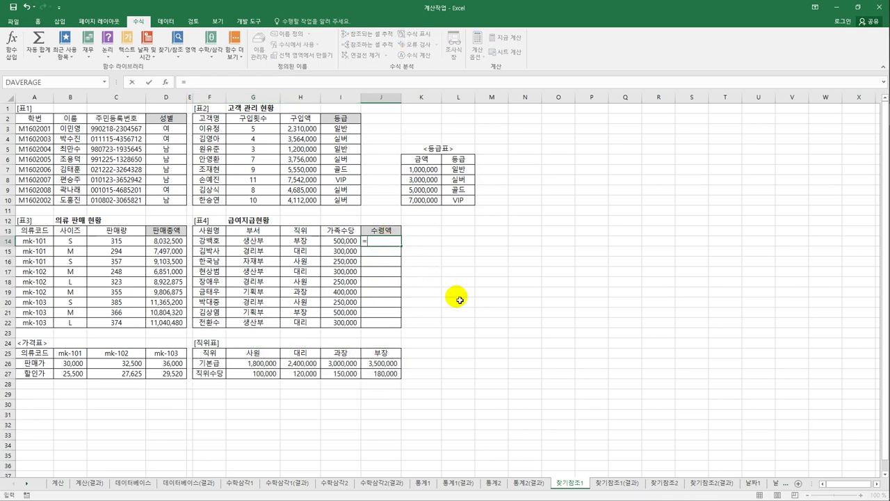
type("h")
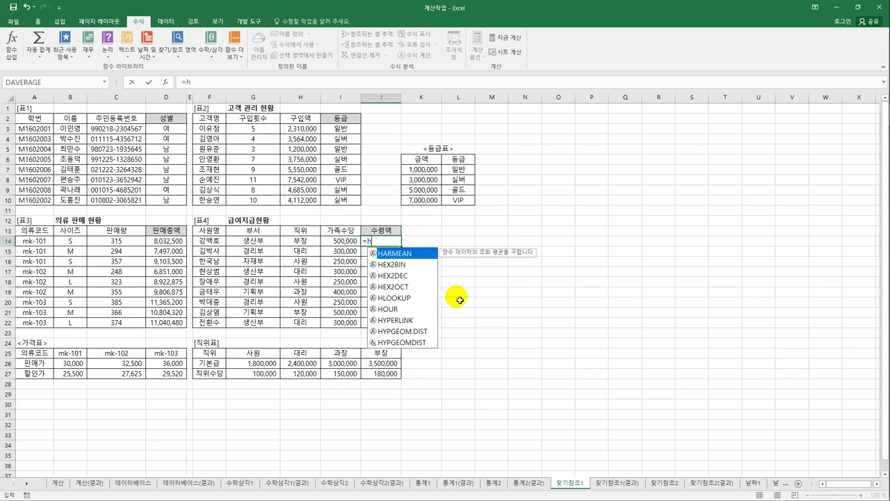
type("l")
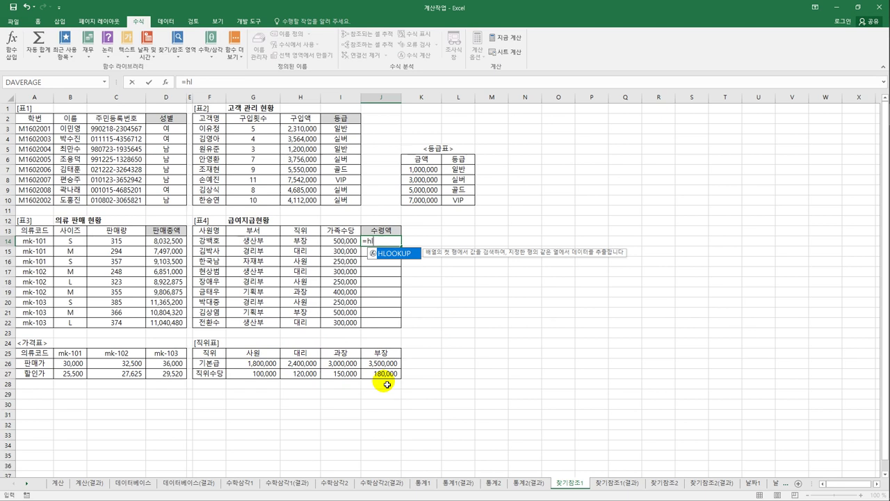
double_click(401, 254)
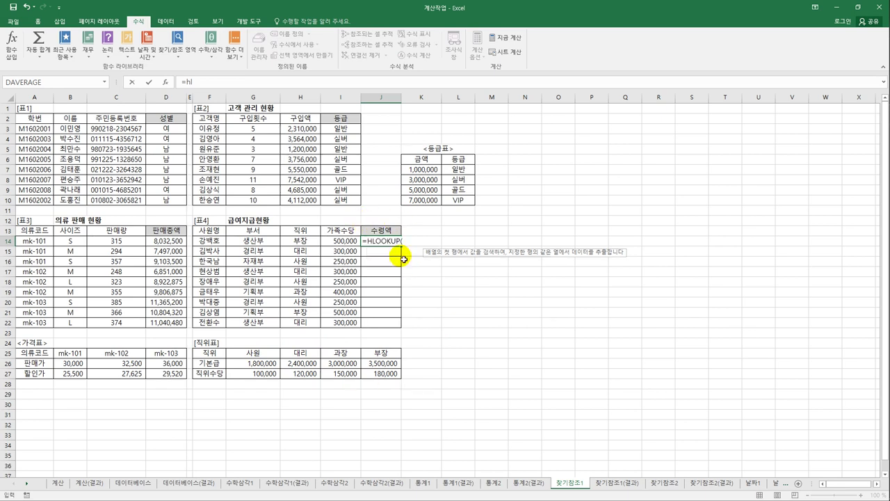
left_click(307, 242)
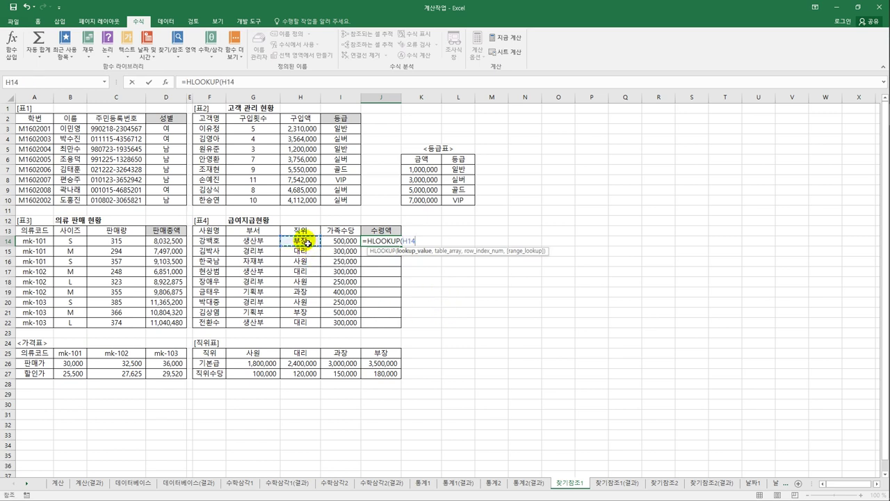
type(",")
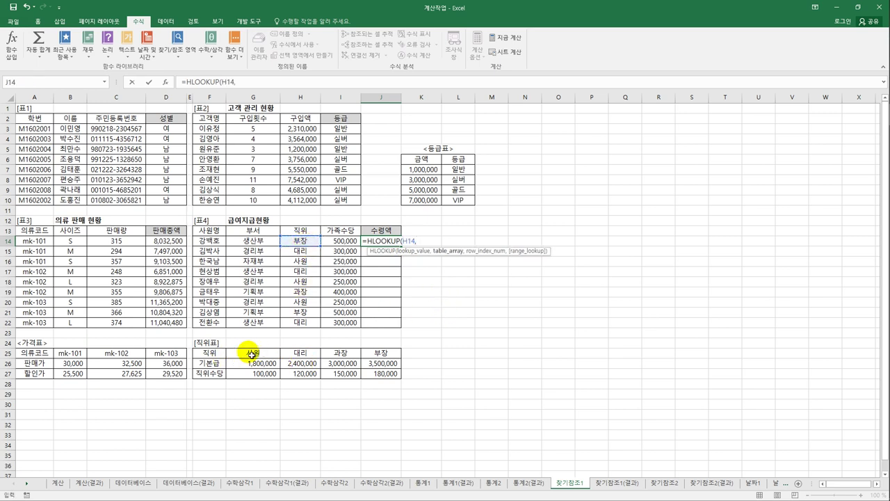
left_click_drag(252, 353, 375, 377)
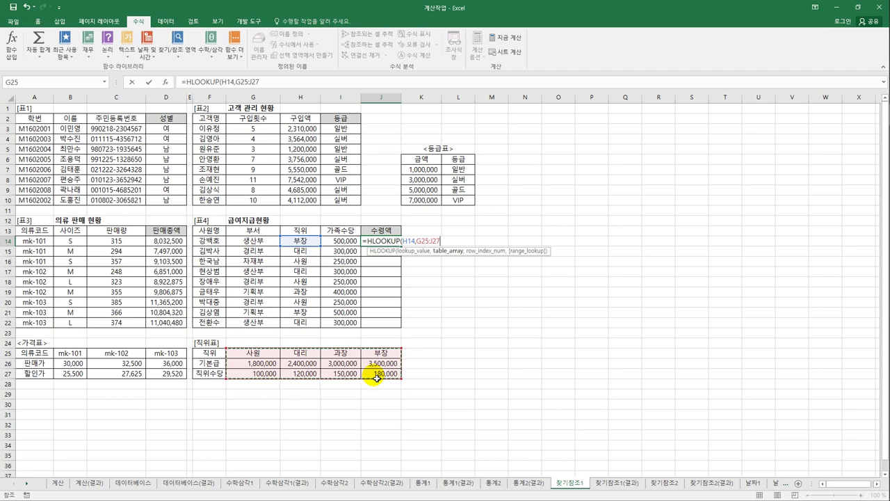
key("F4")
type(",2")
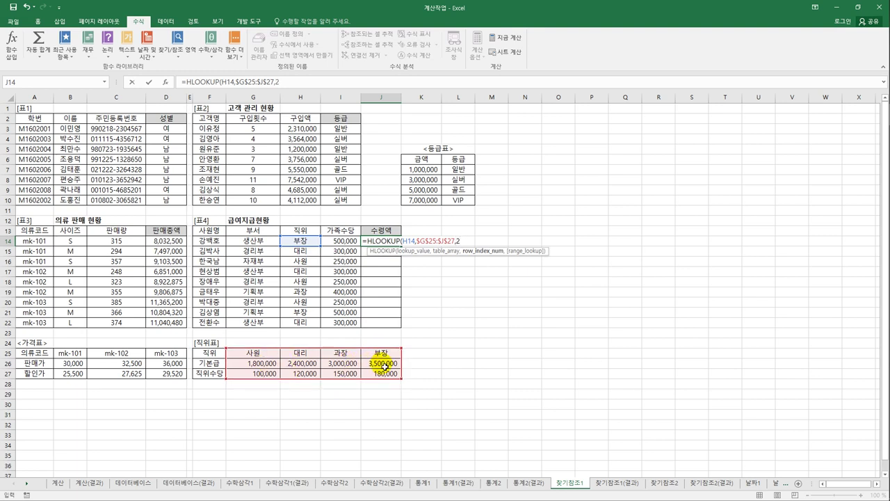
type(",")
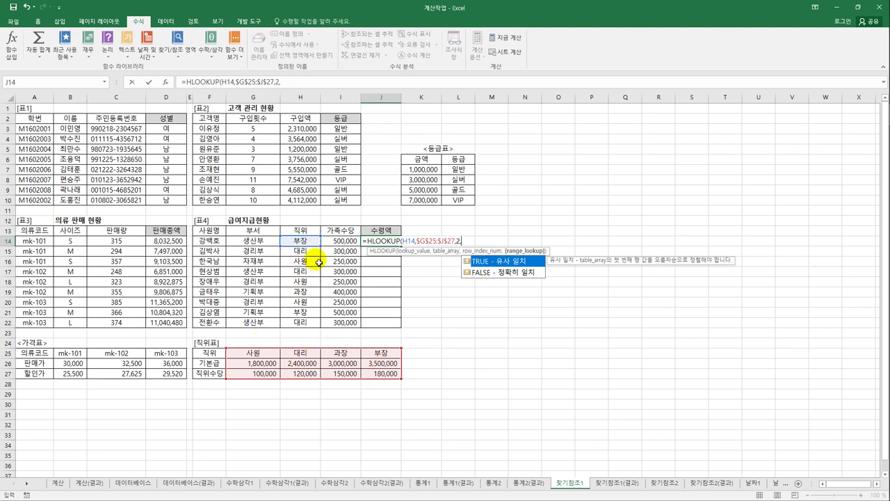
left_click(505, 274)
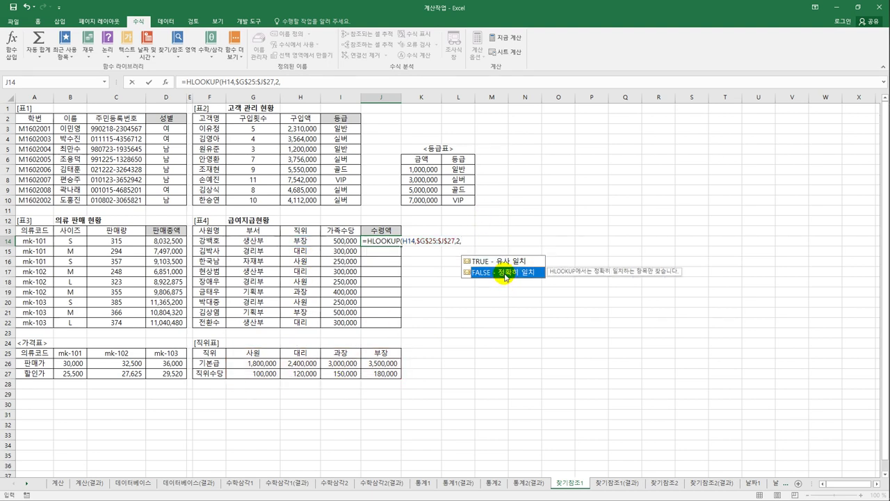
double_click(505, 274)
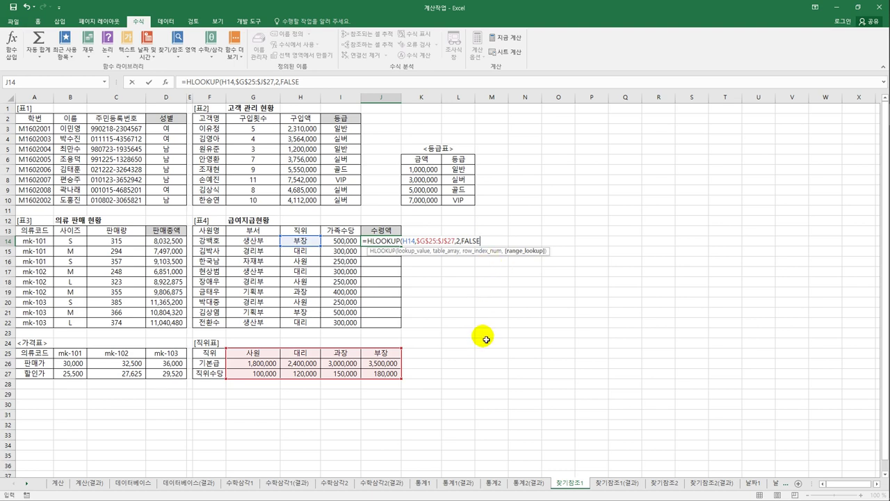
key("BackSpace")
key("BackSpace")
key("BackSpace")
key("BackSpace")
key("BackSpace")
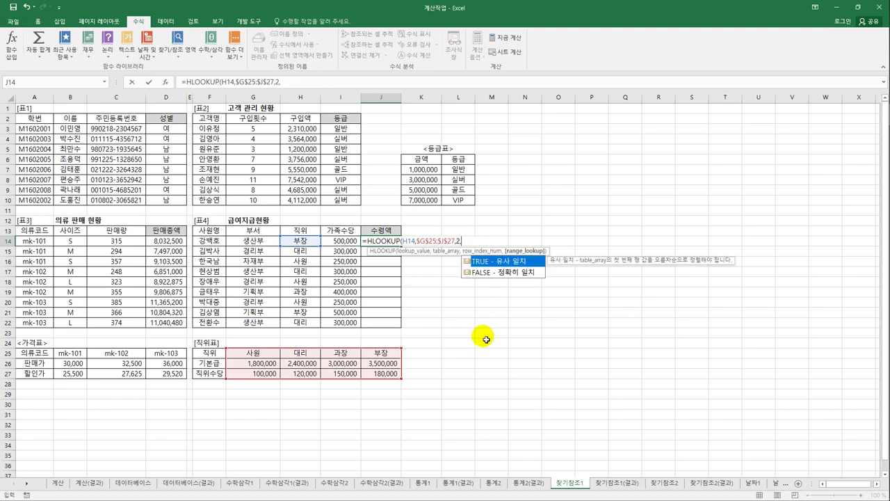
Complete the HLOOKUP in J14 with match type 0 and fill the formula down through J22
type("0")
type(")")
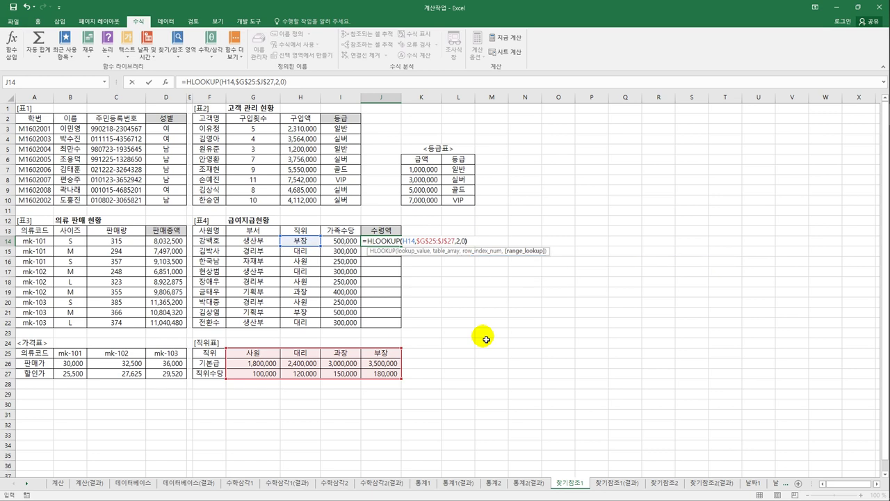
key("Return")
key("Up")
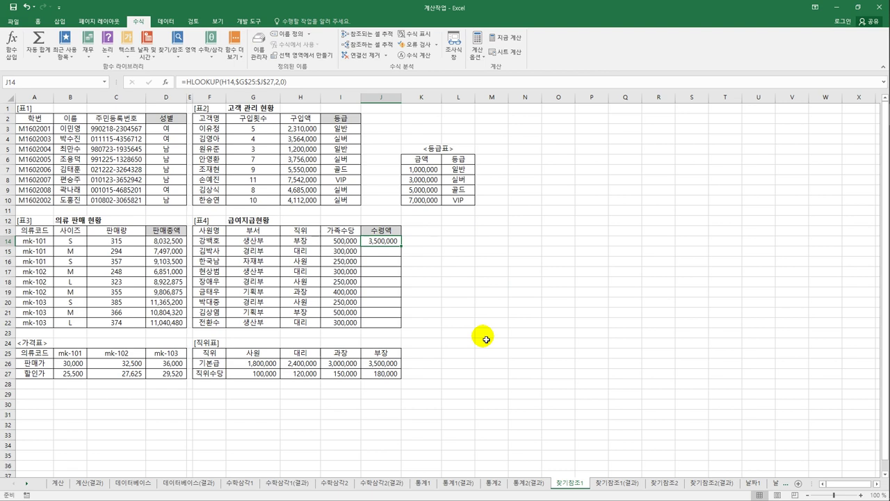
left_click(379, 363)
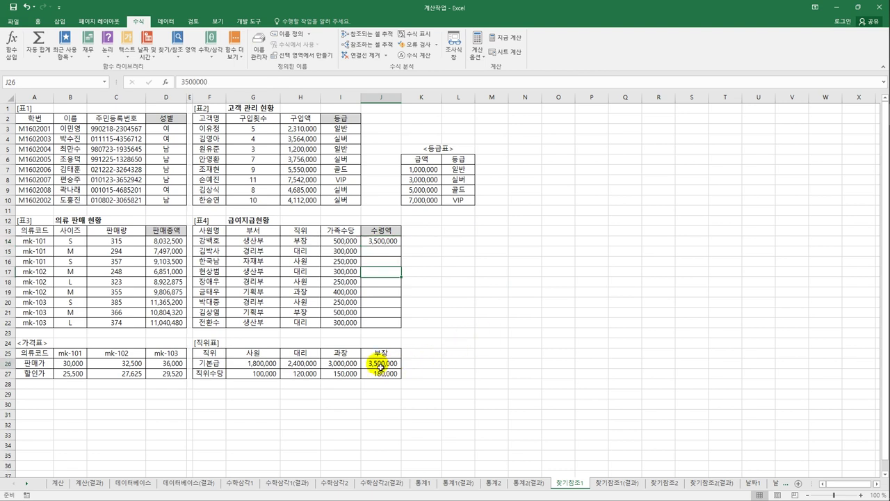
left_click(400, 238)
left_click_drag(401, 245, 396, 329)
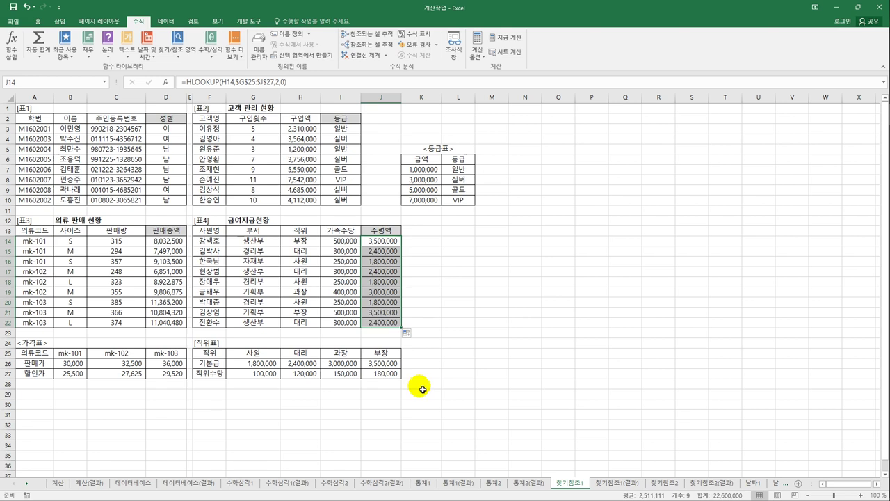
Extend the J14 formula by adding a second HLOOKUP with lookup value H14 and absolute table range $G$25:$J$27
left_click(389, 242)
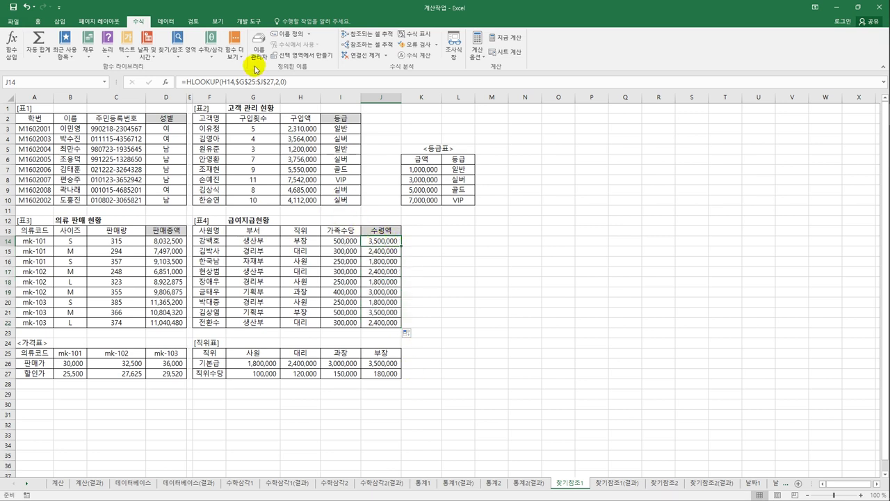
left_click(306, 83)
type("+")
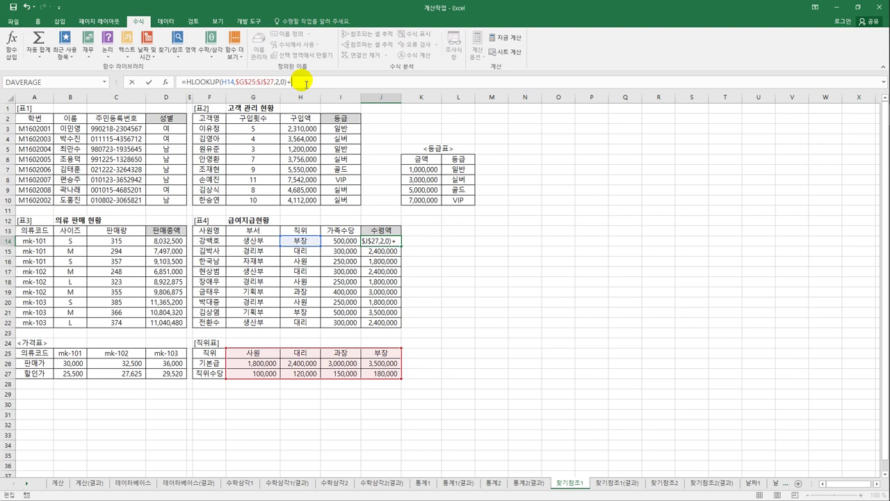
type("hl")
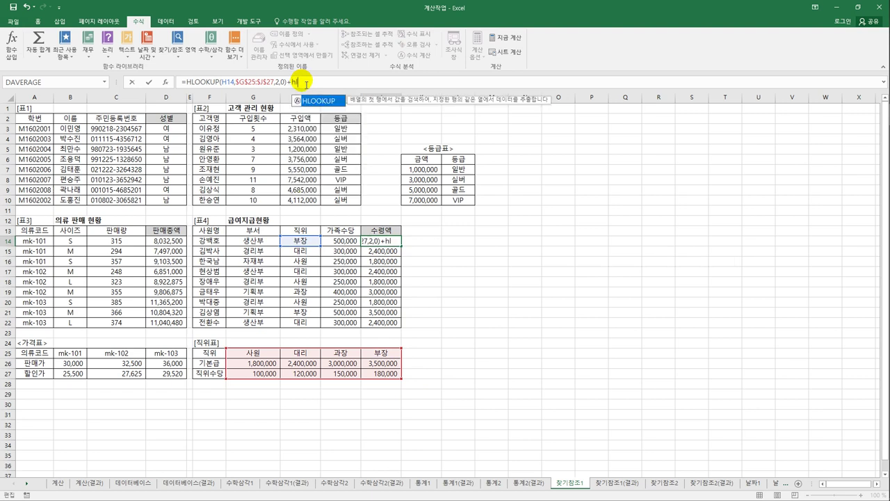
double_click(317, 102)
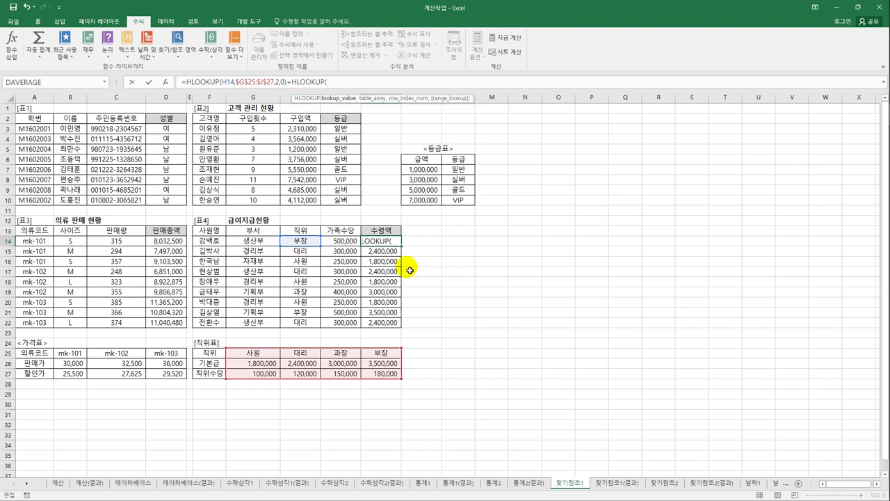
left_click(301, 242)
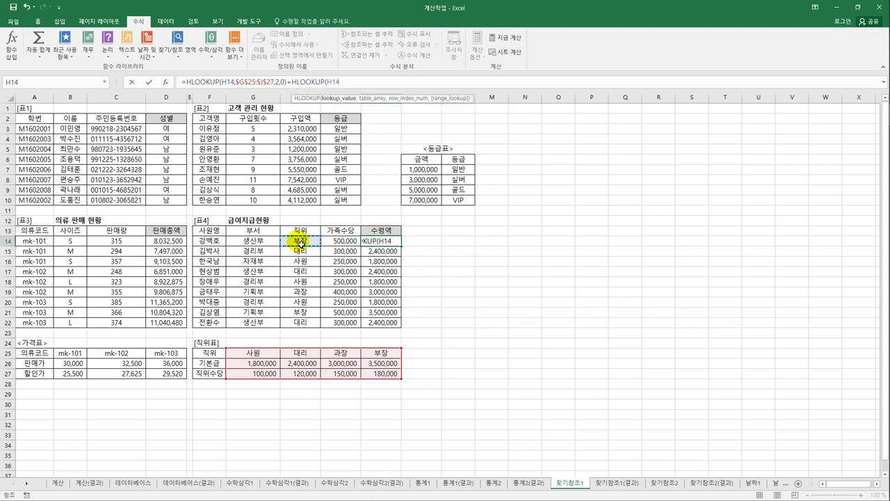
type(",")
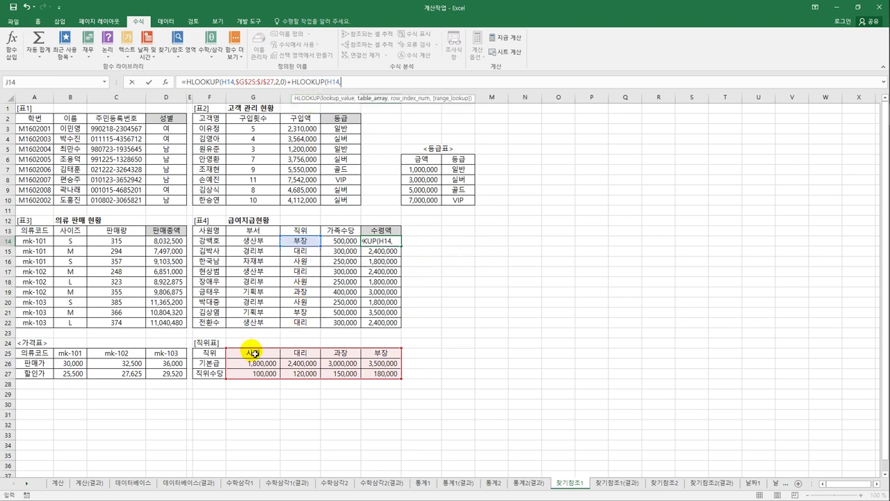
left_click_drag(253, 353, 378, 374)
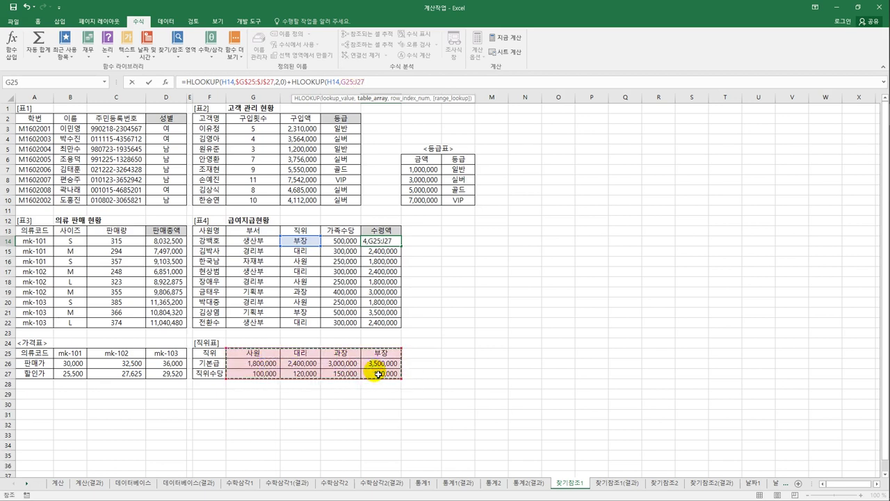
key("F4")
Complete the second HLOOKUP in J14 with row index 3 and FALSE, add 가족수당 from I14, and fill the formula down through J22
type(",")
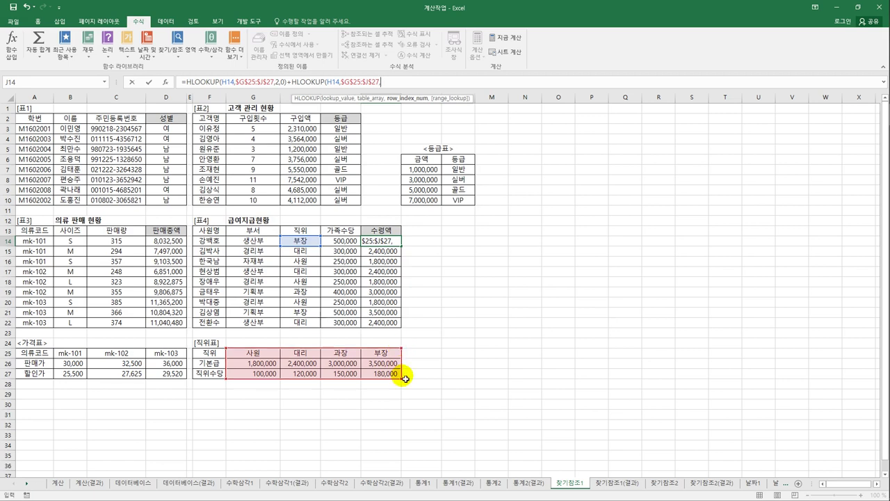
type("3,")
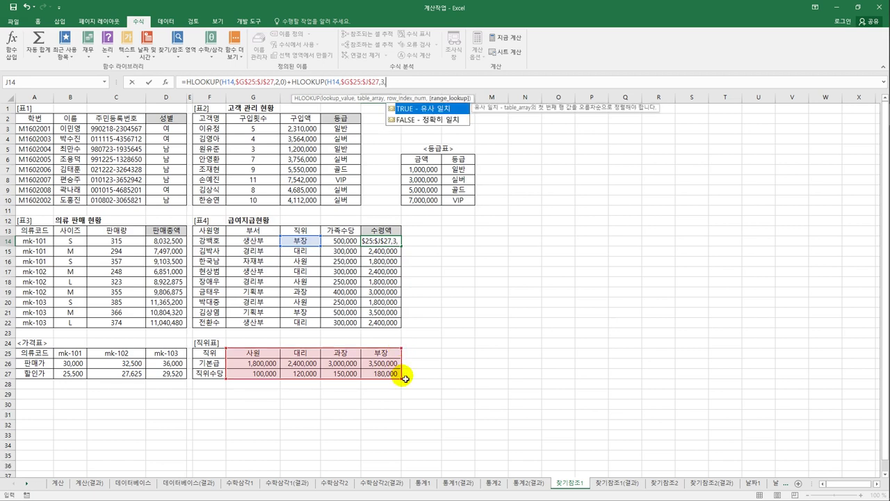
double_click(405, 119)
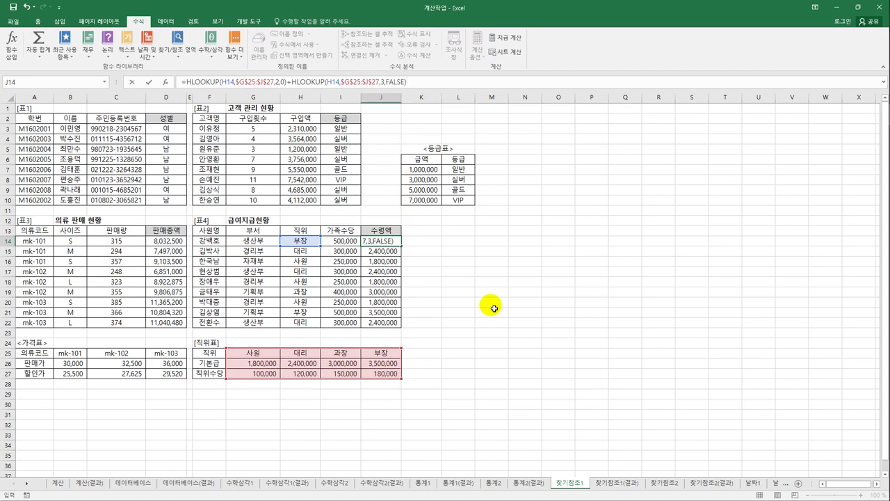
type("+")
left_click(343, 239)
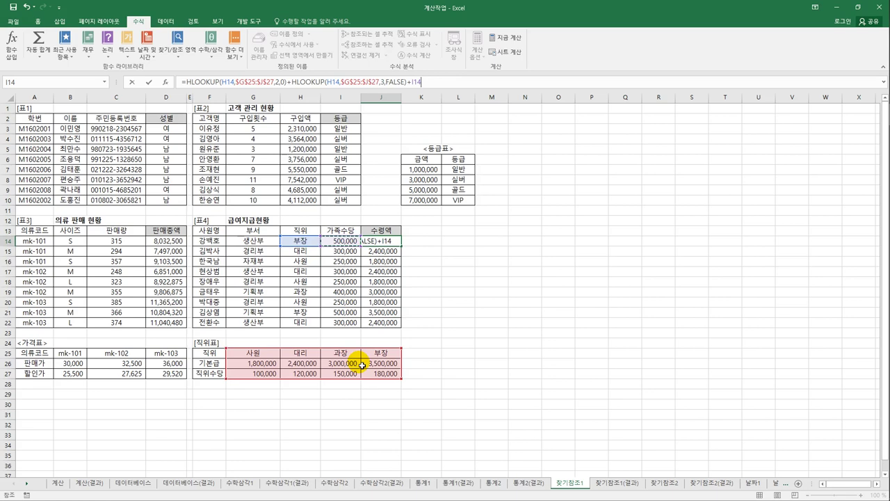
key("Return")
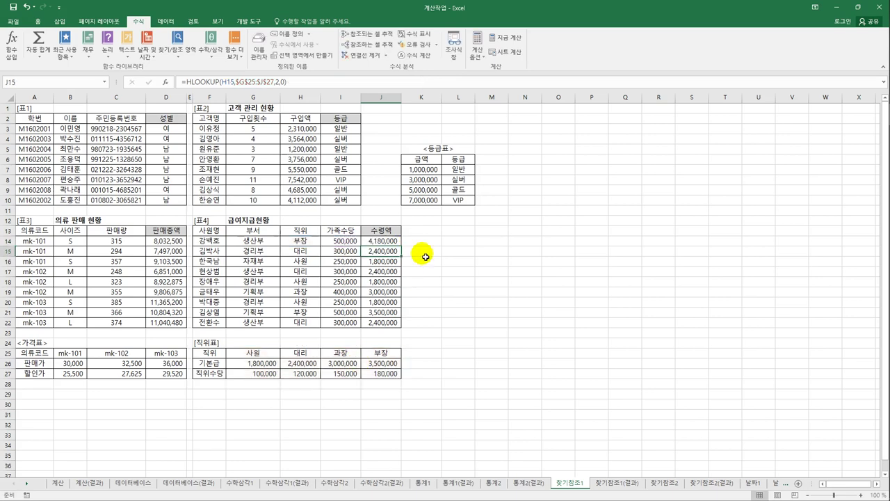
left_click(395, 242)
left_click_drag(401, 246, 392, 334)
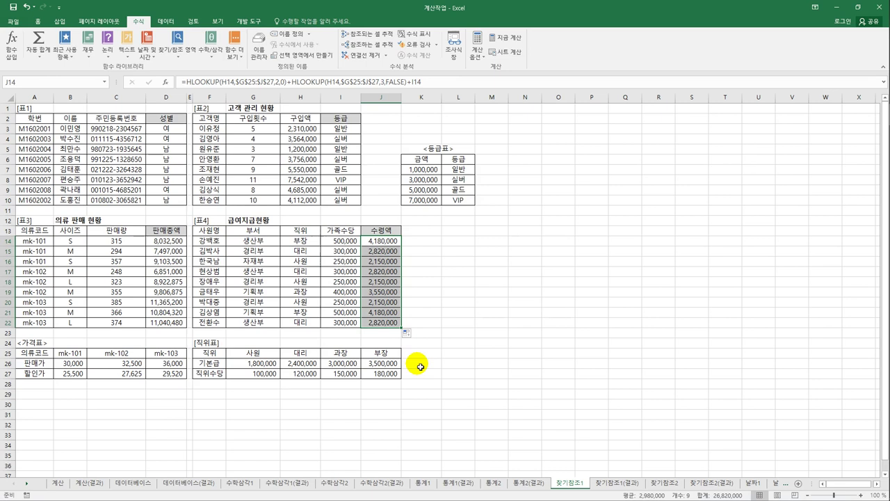
Compare the completed 수령액 column with the answers on the 찾기참조1(결과) sheet
left_click(604, 487)
key("ctrl+Page_Up")
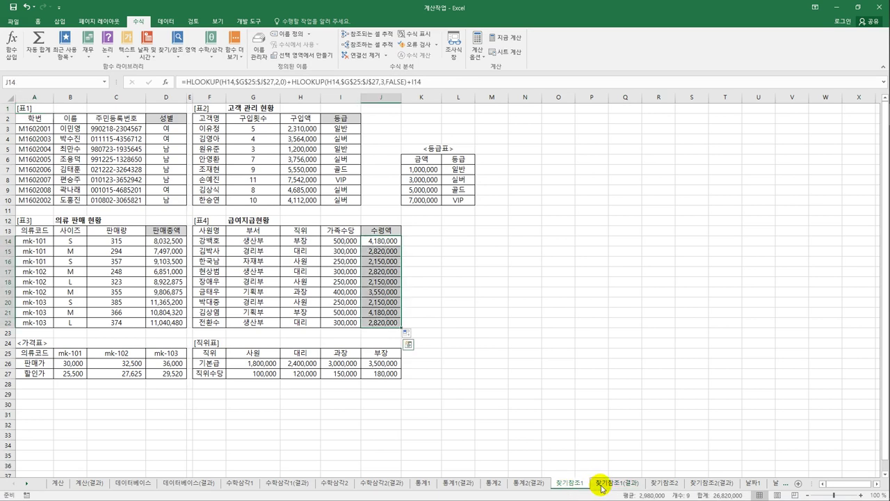
left_click(603, 487)
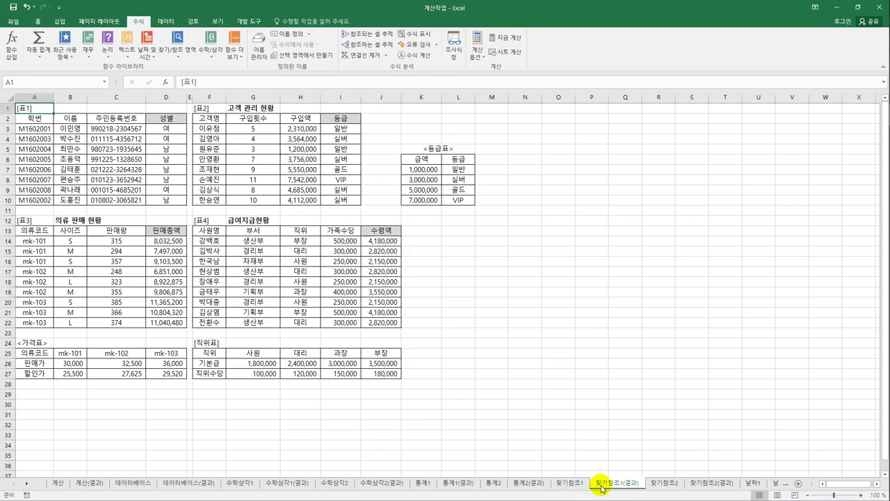
Switch to the 찾기참조2 sheet and examine the blank 부서명 column in [표1] and the codes in the <부서코드> table
left_click(652, 487)
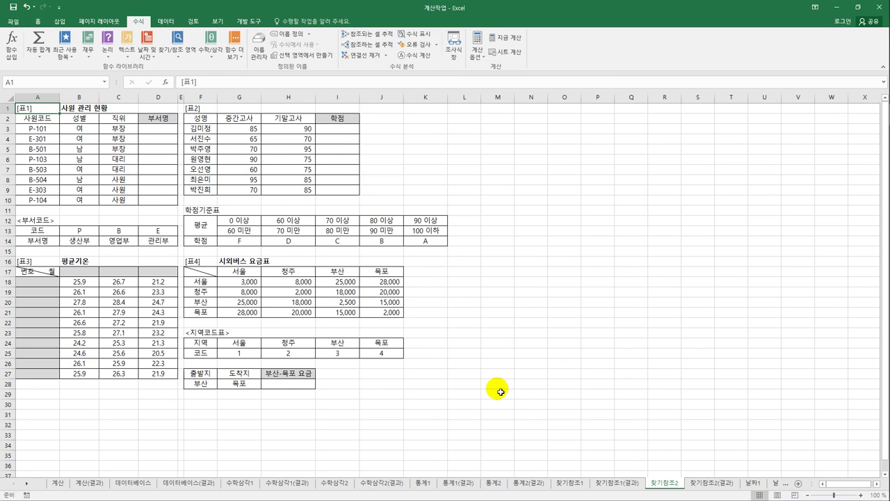
left_click_drag(40, 128, 158, 242)
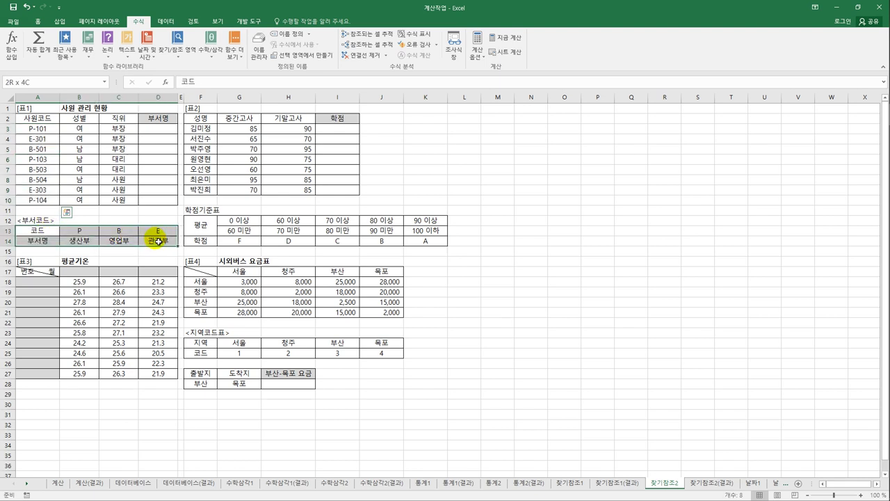
left_click_drag(152, 129, 153, 199)
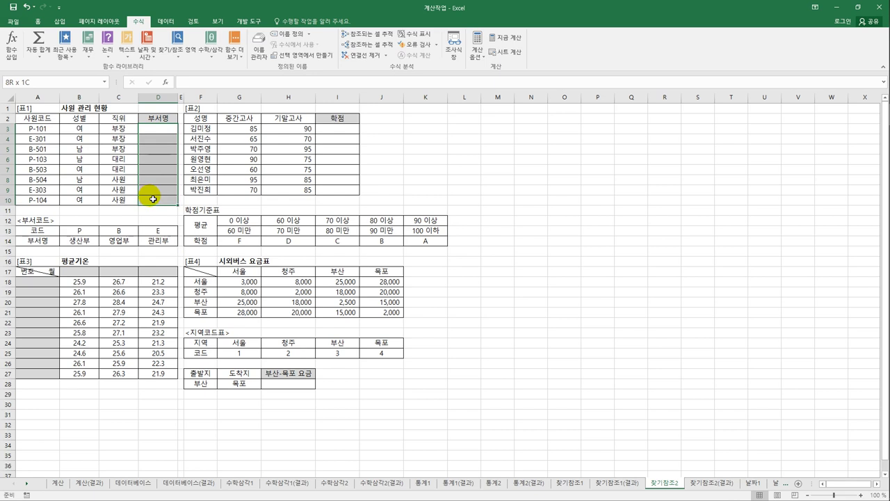
left_click_drag(38, 230, 152, 245)
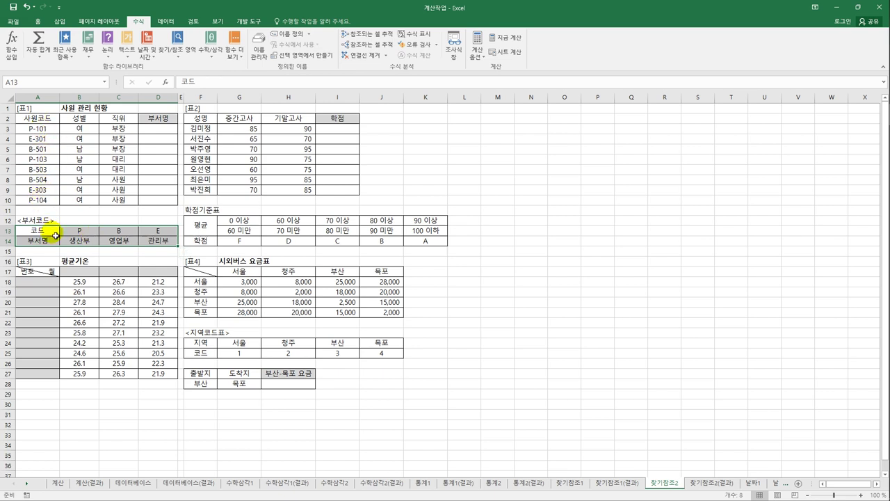
left_click(73, 232)
left_click(119, 233)
left_click(159, 235)
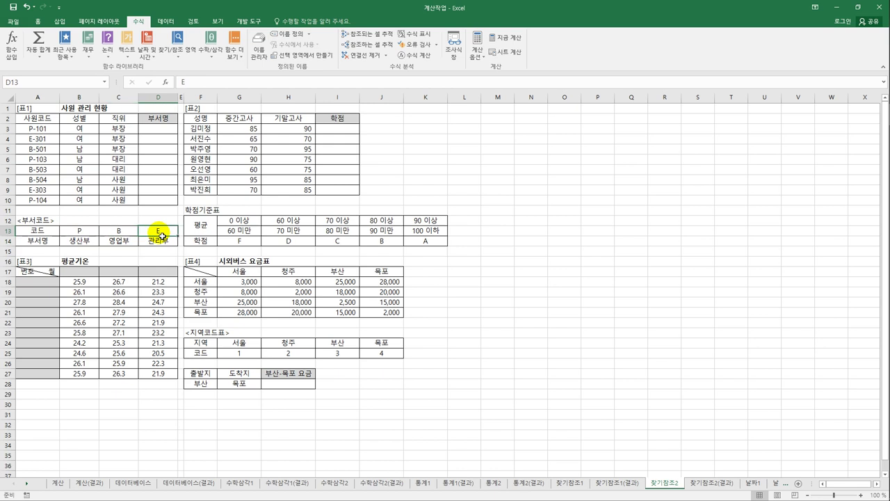
Extract the first character of the 사원코드 into D3 with =LEFT(A3,1) and fill the formula down through D10
left_click(159, 132)
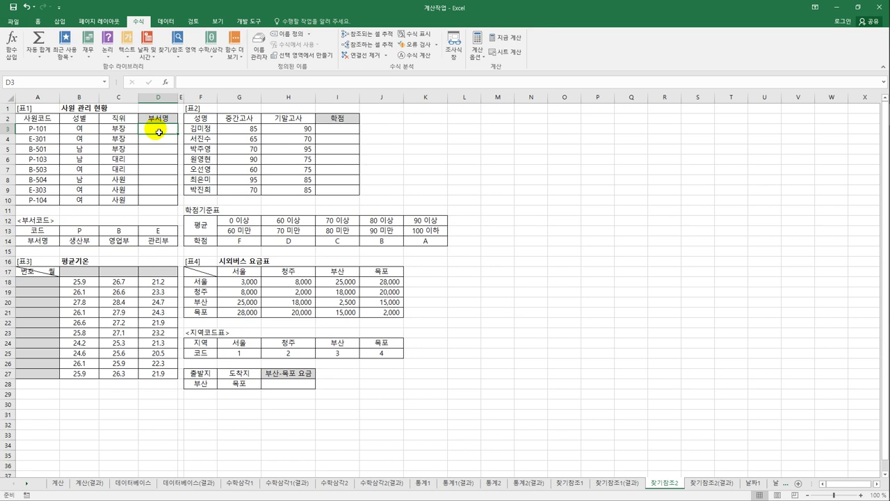
type("=")
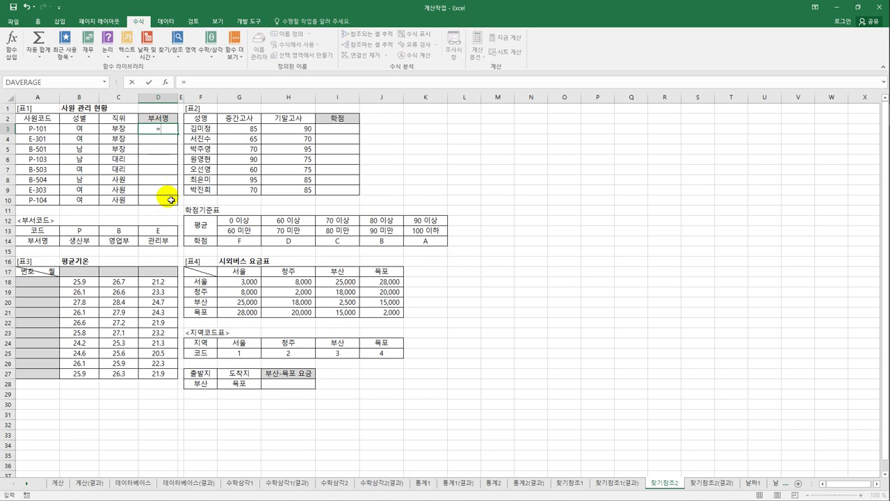
type("l")
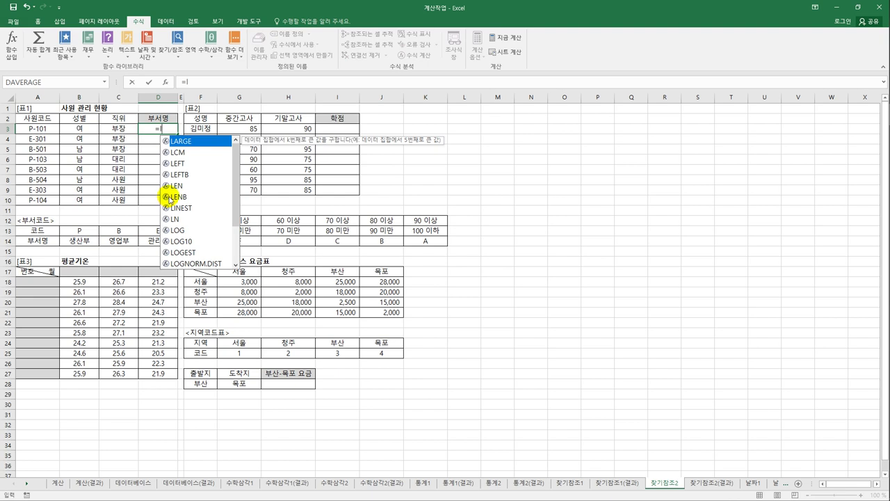
double_click(178, 163)
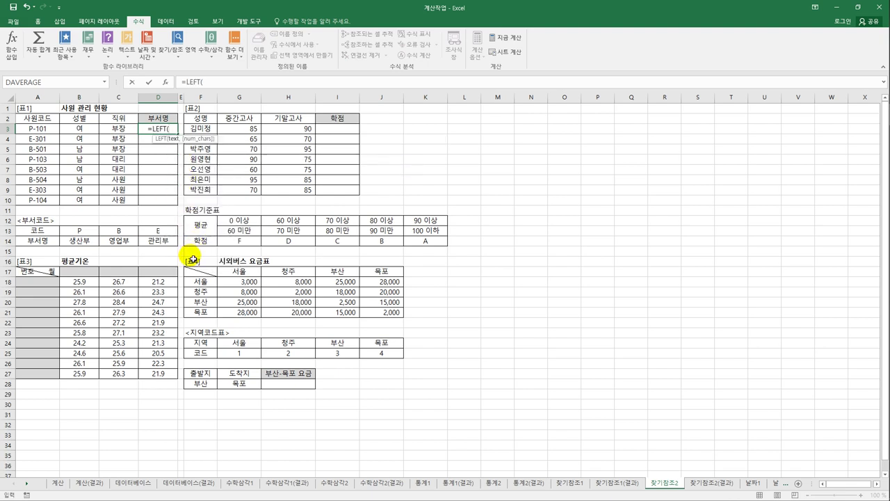
left_click(44, 130)
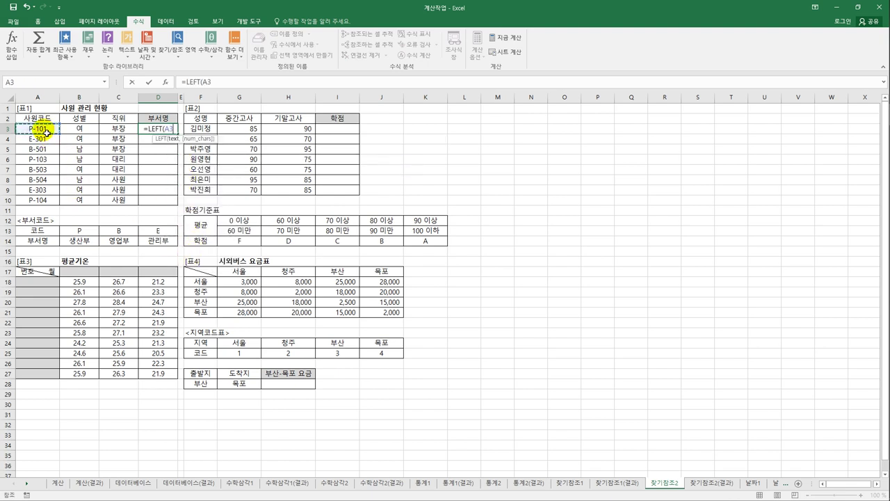
type(",")
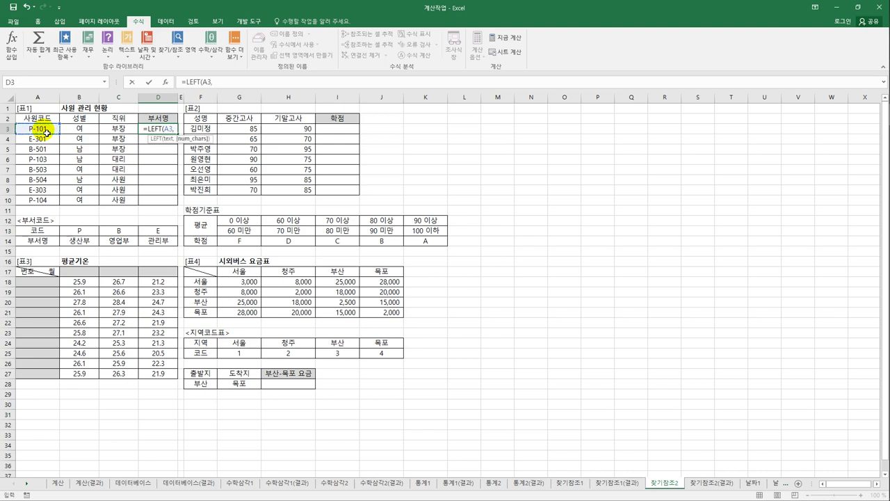
type("1")
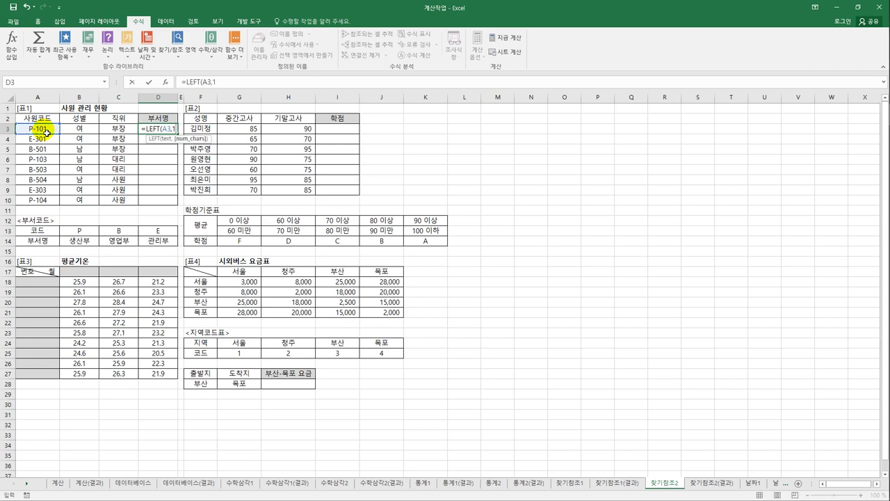
type(")")
key("Return")
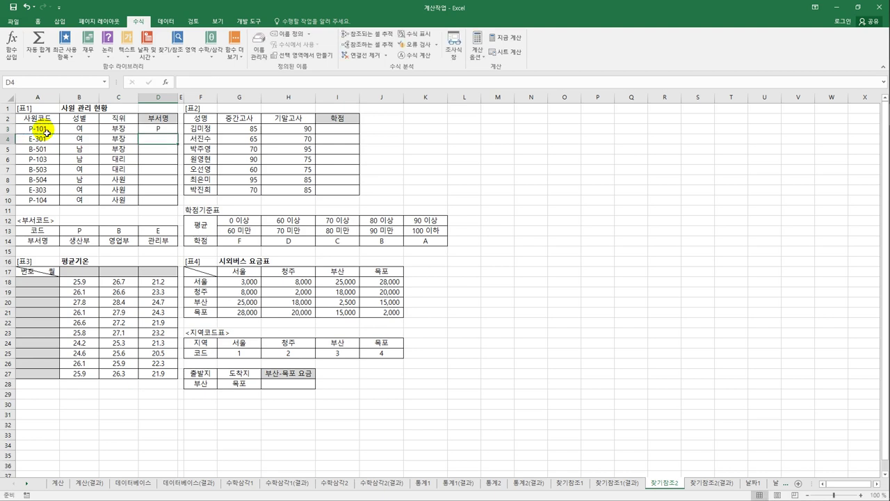
left_click(154, 128)
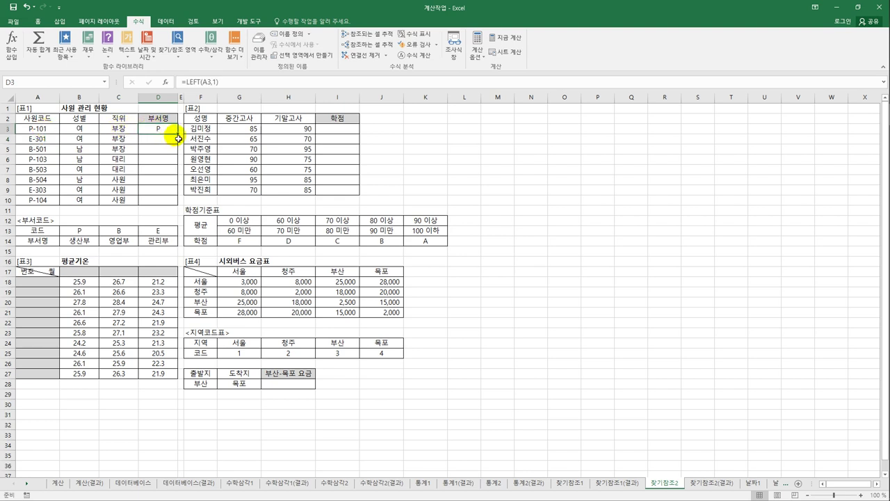
left_click_drag(181, 137, 180, 206)
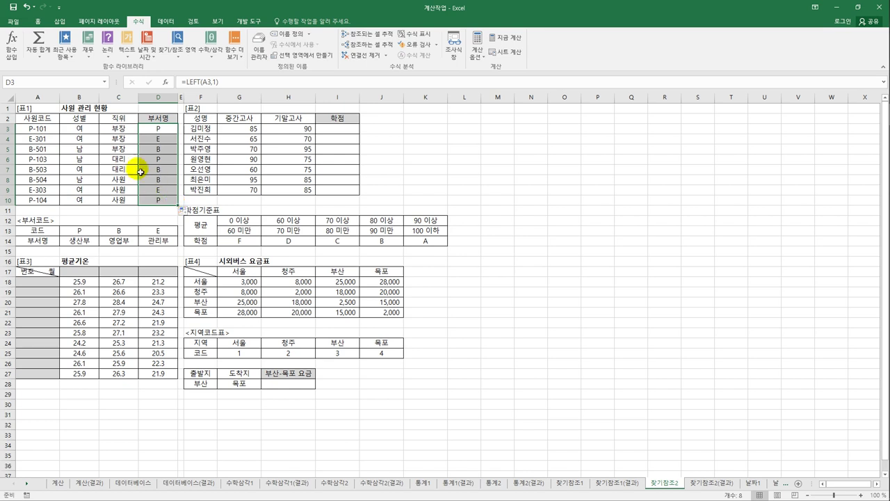
Wrap the LEFT formula in D3 in an HLOOKUP as its lookup value, with absolute table range $B$13:$D$14
left_click(160, 129)
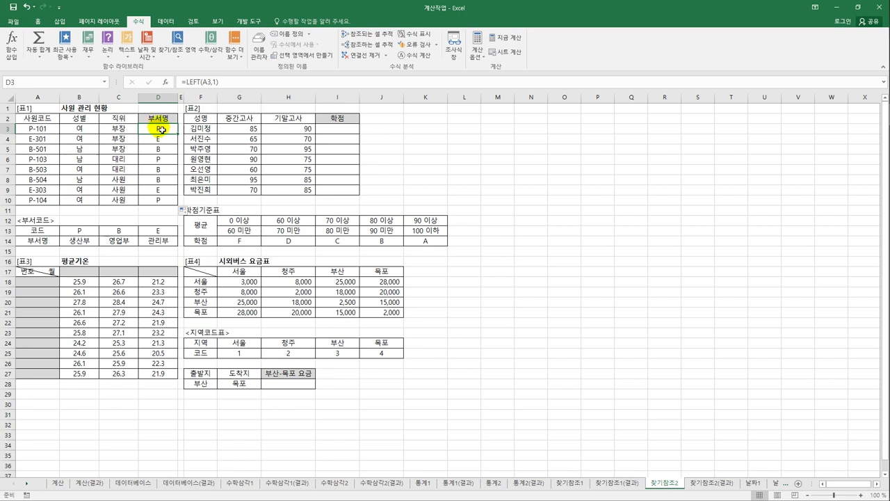
left_click(186, 82)
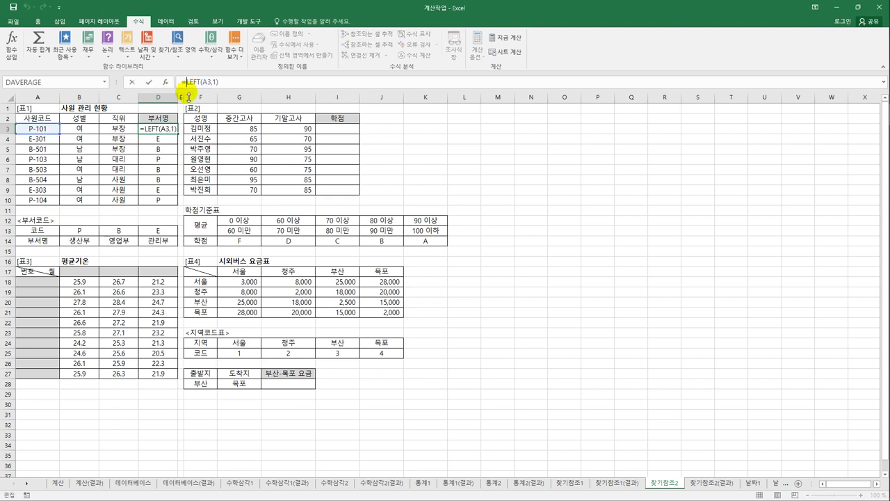
type("h")
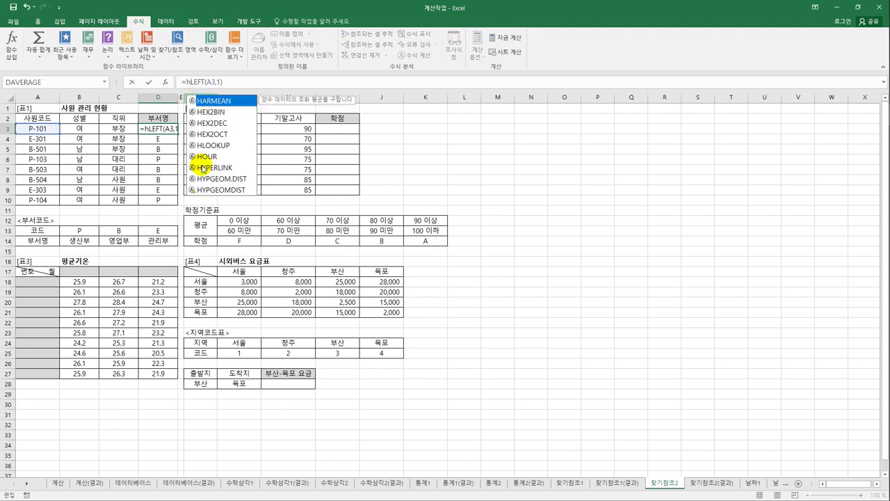
double_click(215, 145)
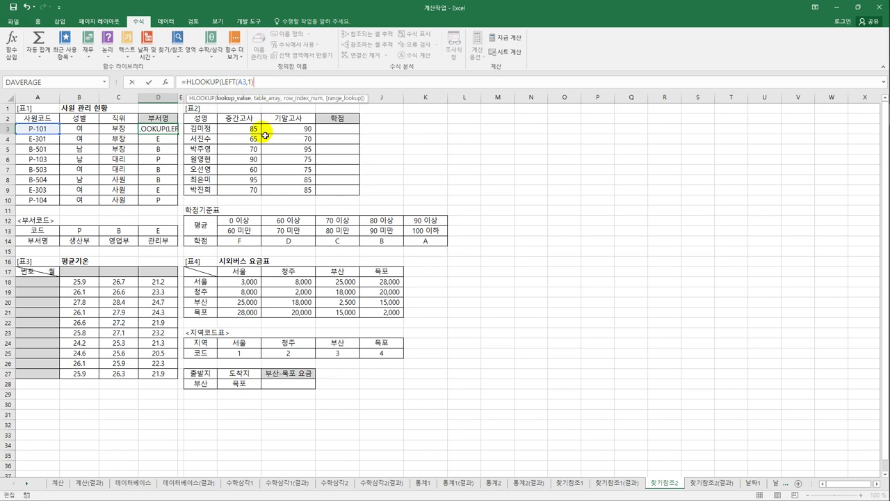
type(",")
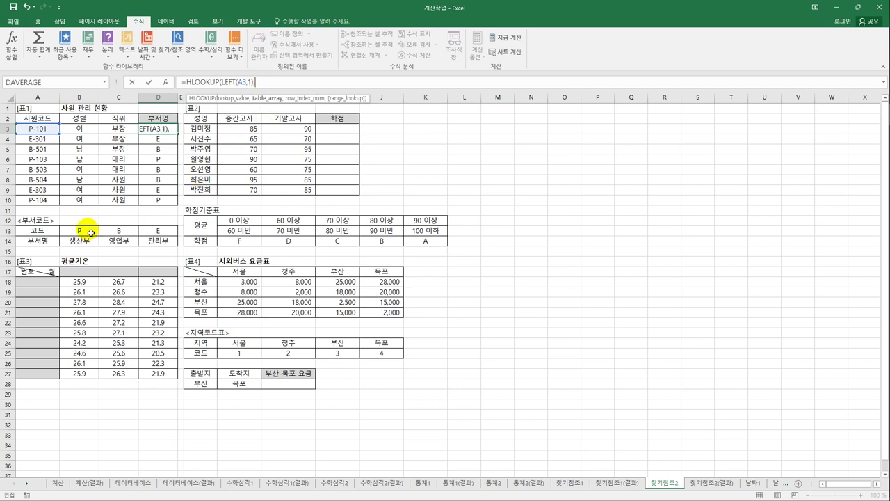
left_click_drag(77, 231, 157, 241)
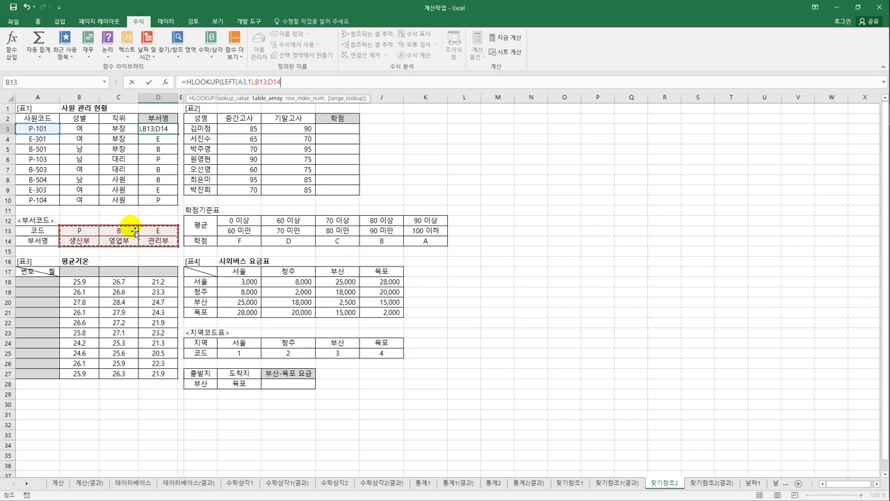
key("F4")
type(",")
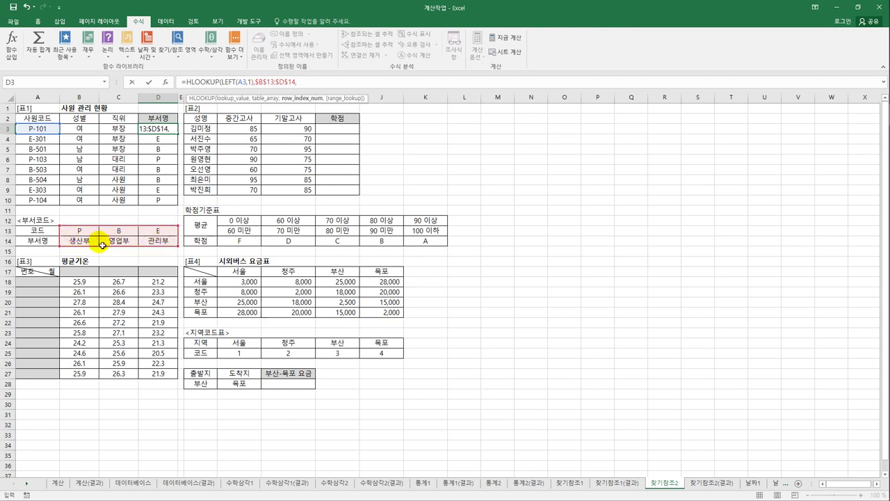
Complete the HLOOKUP in D3 with row index 2 and match type FALSE, and fill the formula down through D10
type("2")
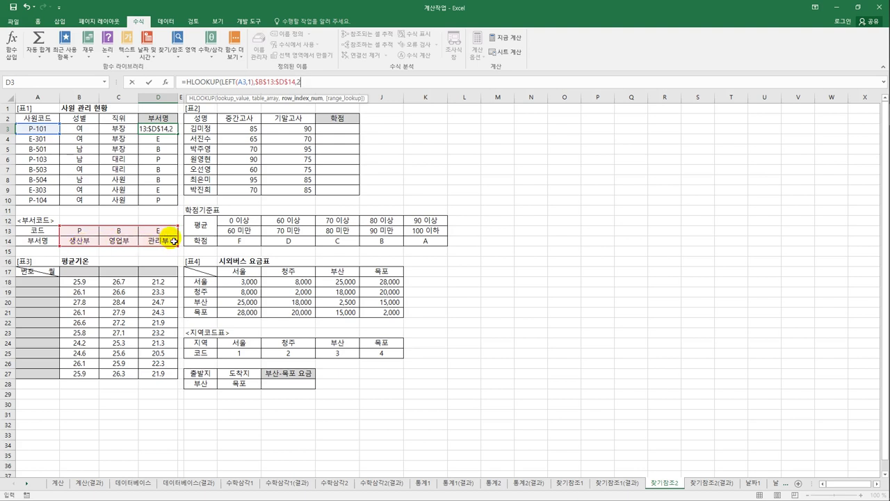
type(",")
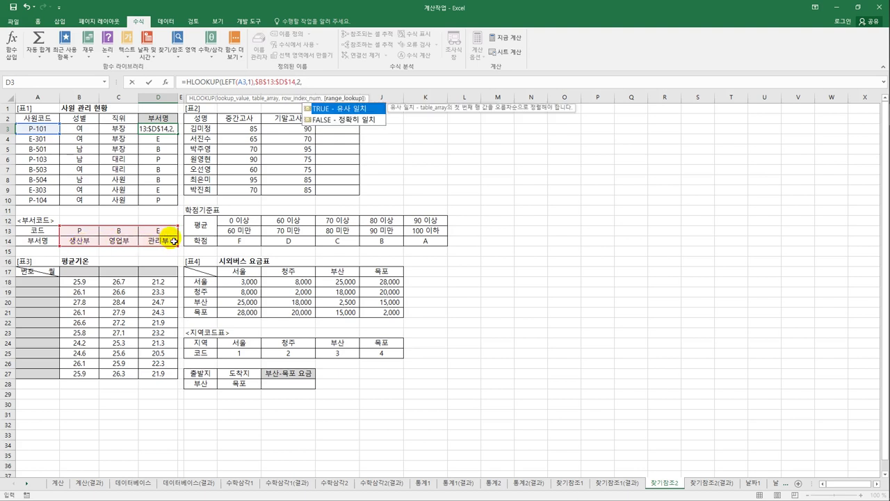
double_click(322, 120)
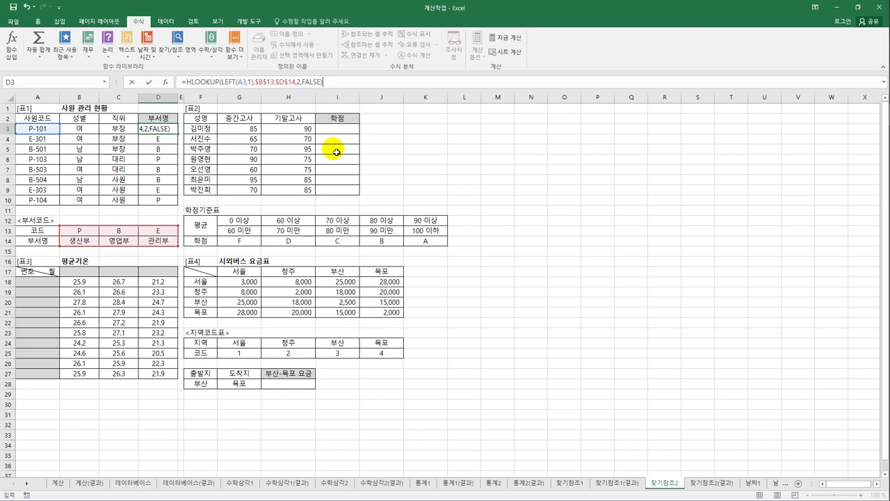
key("Return")
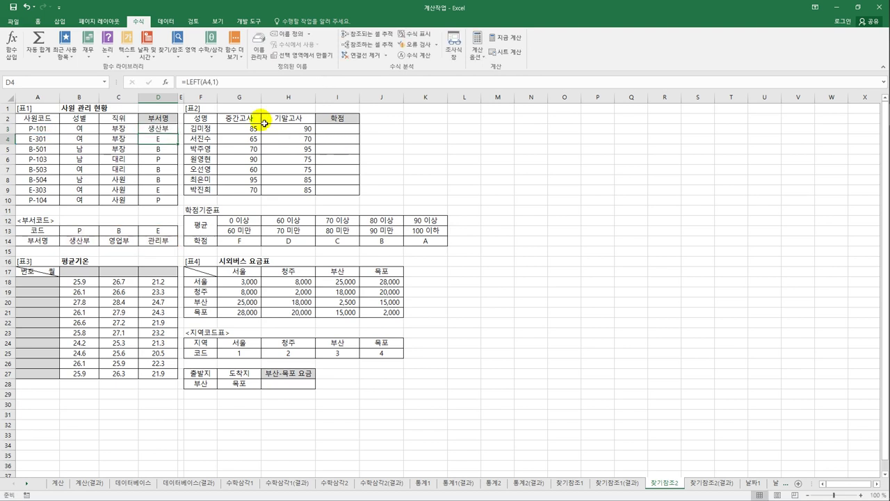
left_click(163, 128)
left_click_drag(179, 138, 181, 210)
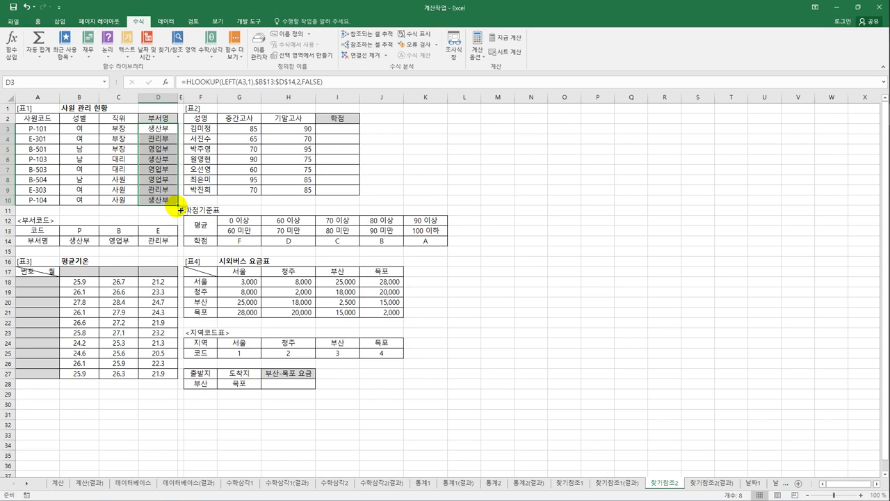
Examine the blank 학점 column and exam scores in [표2] and the average bands and grades in the 학점기준표 table
left_click(339, 132)
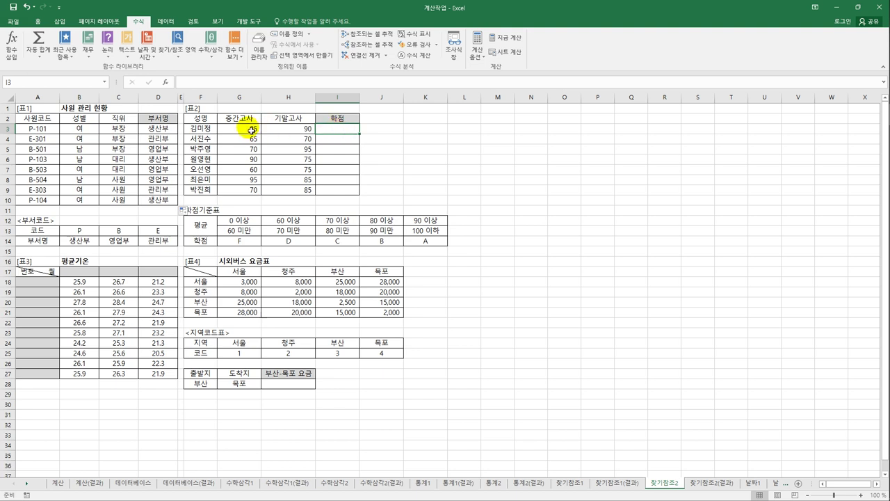
left_click_drag(245, 129, 297, 130)
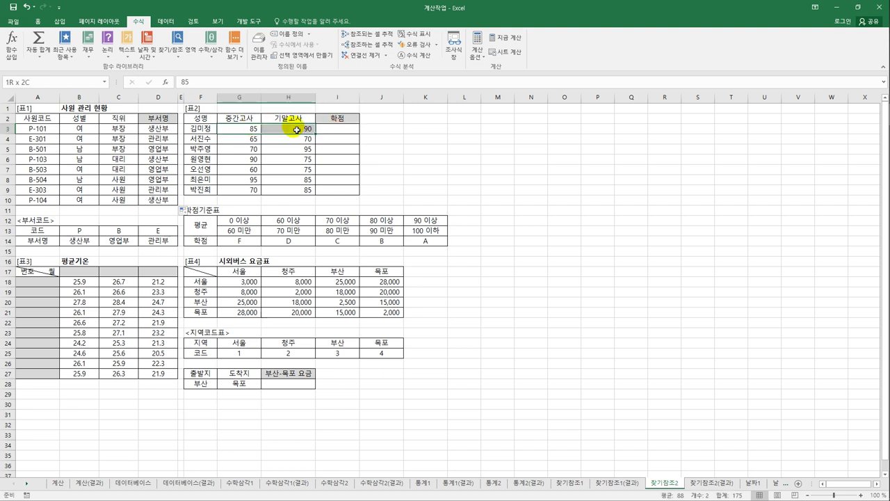
left_click_drag(297, 131, 297, 130)
left_click_drag(238, 221, 425, 235)
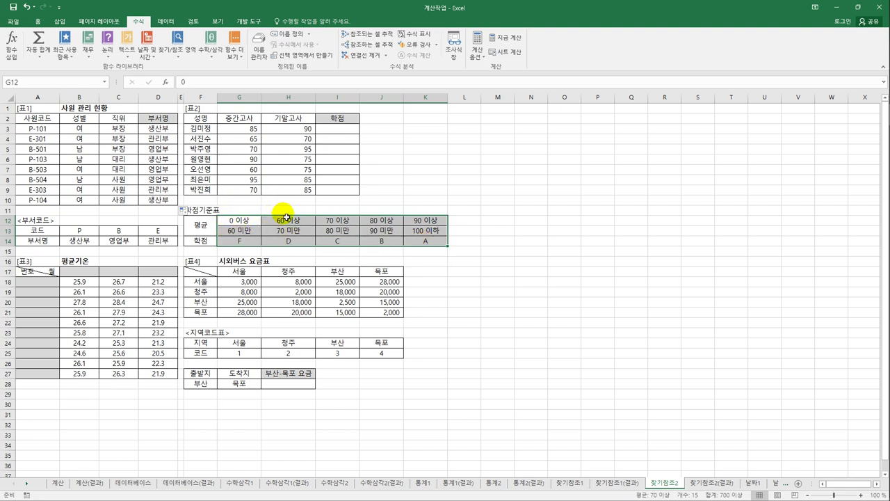
left_click(249, 246)
left_click_drag(294, 220, 301, 243)
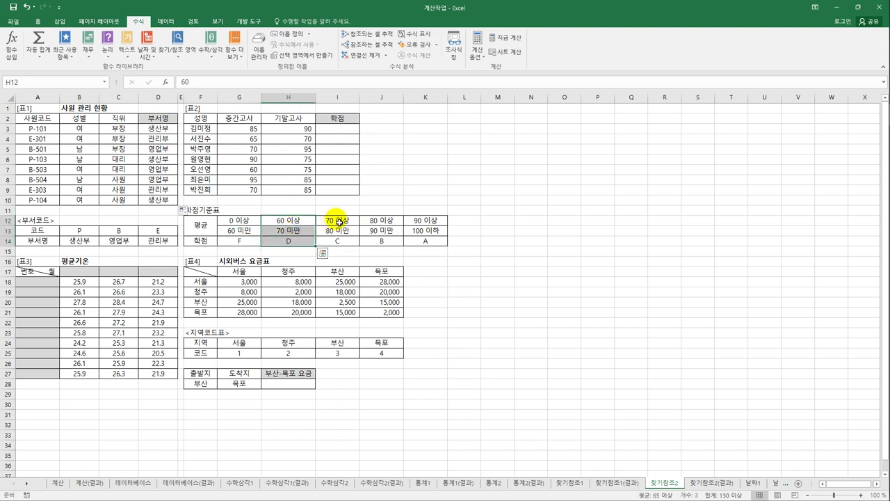
left_click_drag(338, 221, 341, 245)
left_click_drag(388, 222, 424, 241)
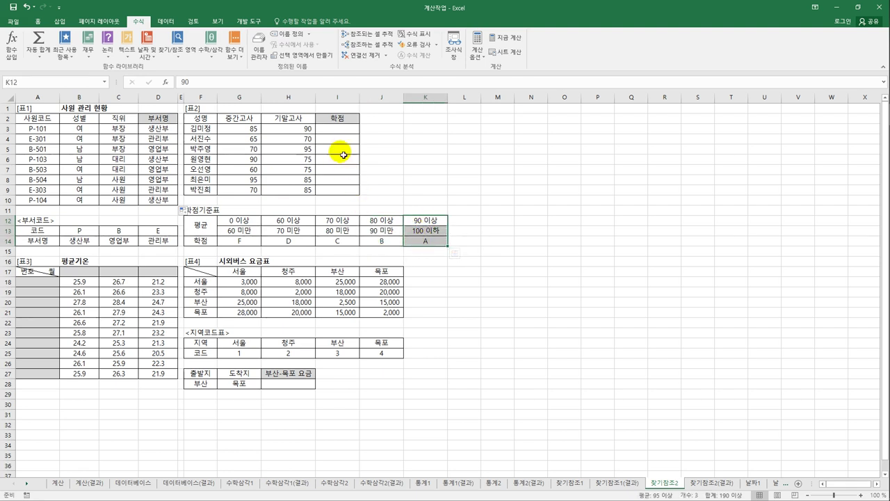
Average the 중간고사 and 기말고사 scores in I3 with =AVERAGE(G3:H3) and fill the formula down through I9
left_click(338, 133)
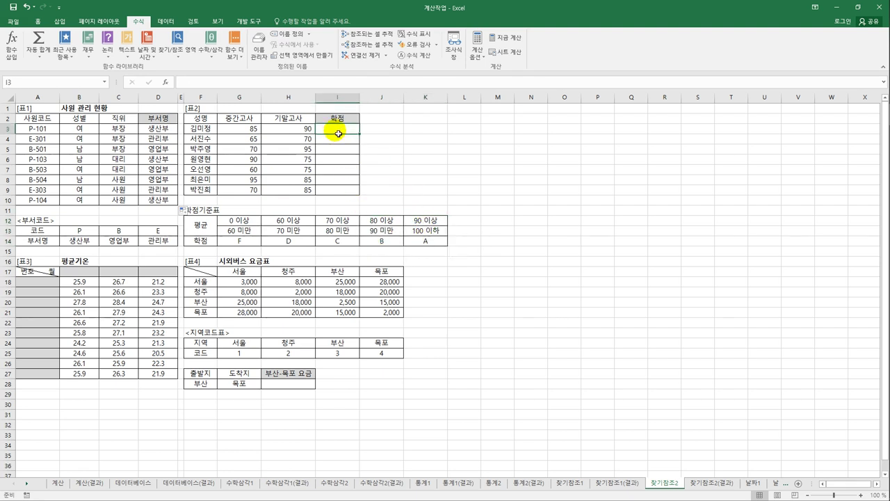
type("av")
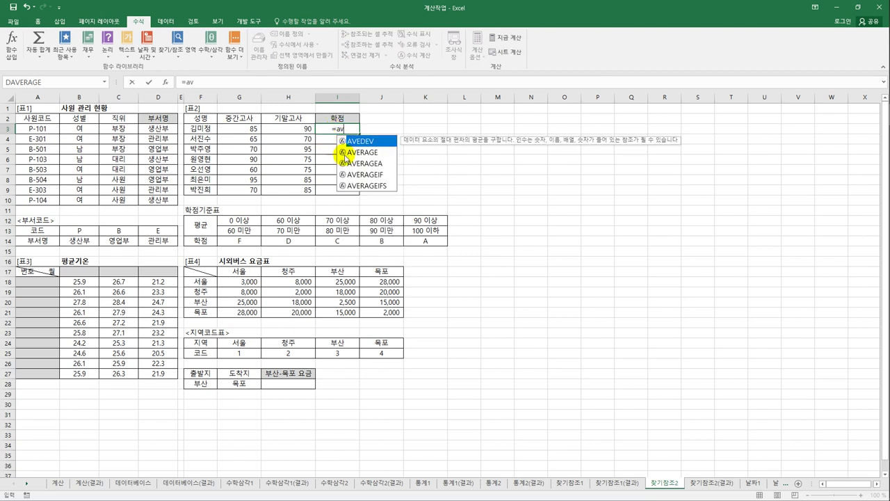
double_click(344, 151)
left_click_drag(255, 128, 285, 127)
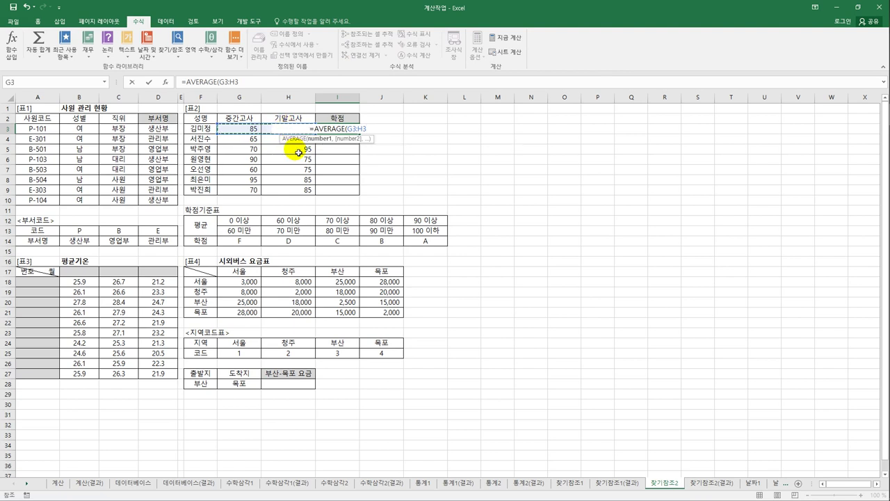
key("Return")
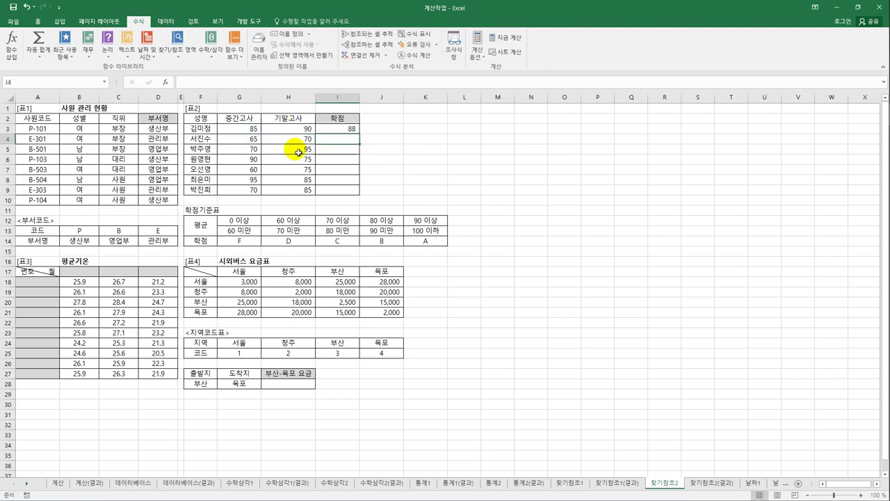
left_click(347, 128)
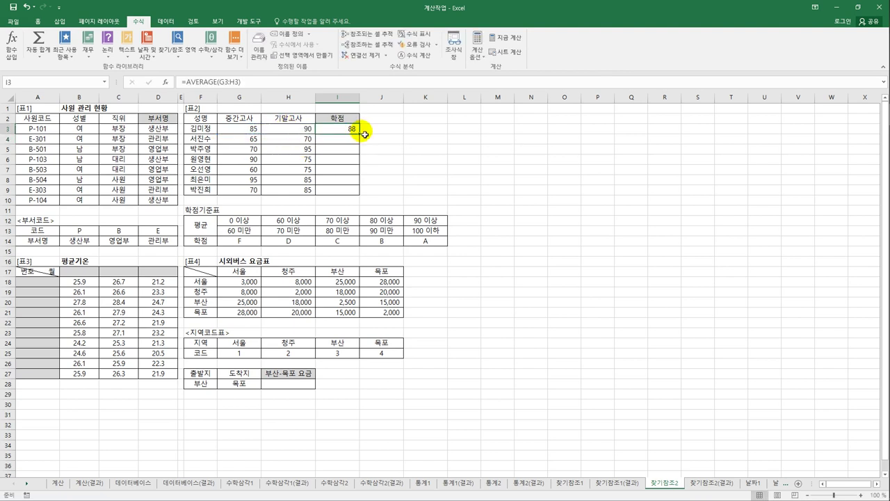
left_click_drag(361, 134, 363, 198)
left_click(355, 129)
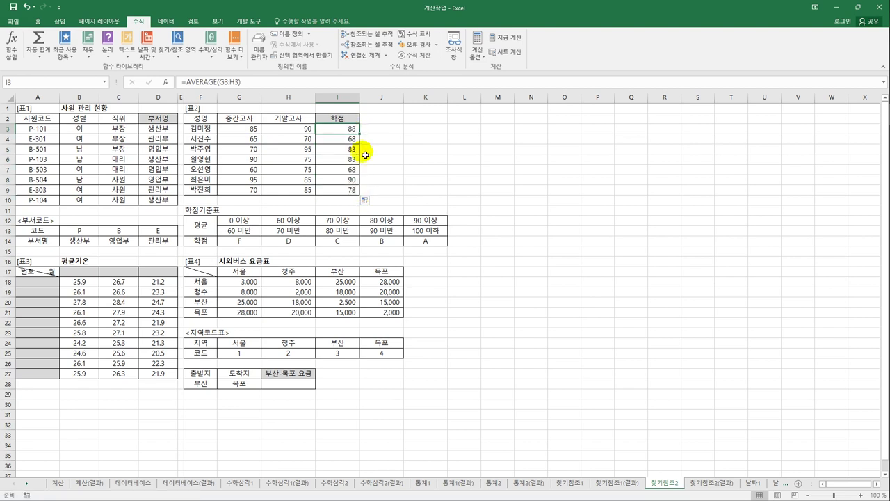
left_click(349, 139)
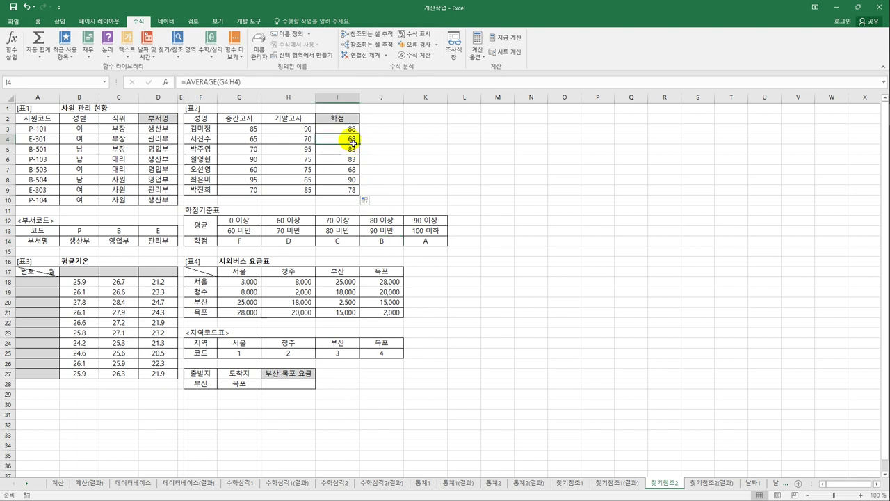
left_click(288, 237)
Wrap the AVERAGE formula in I3 in an HLOOKUP as its lookup value, with absolute table range $G$12:$K$14
left_click(345, 131)
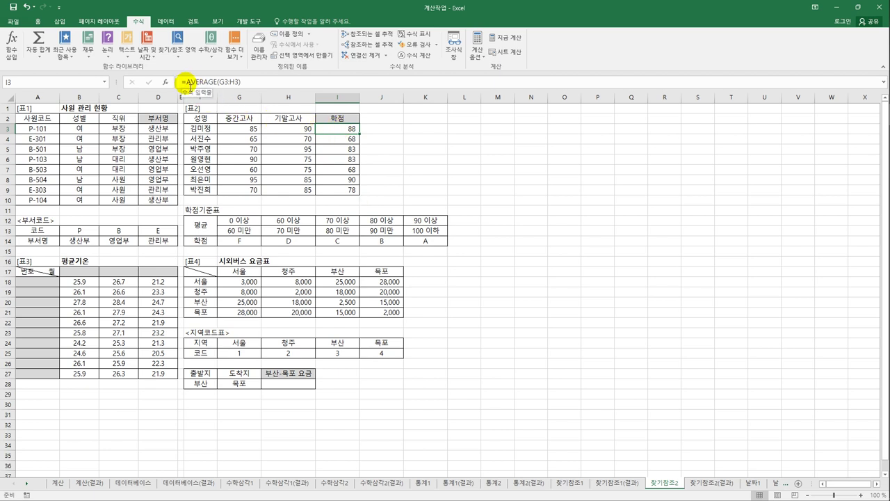
left_click(185, 82)
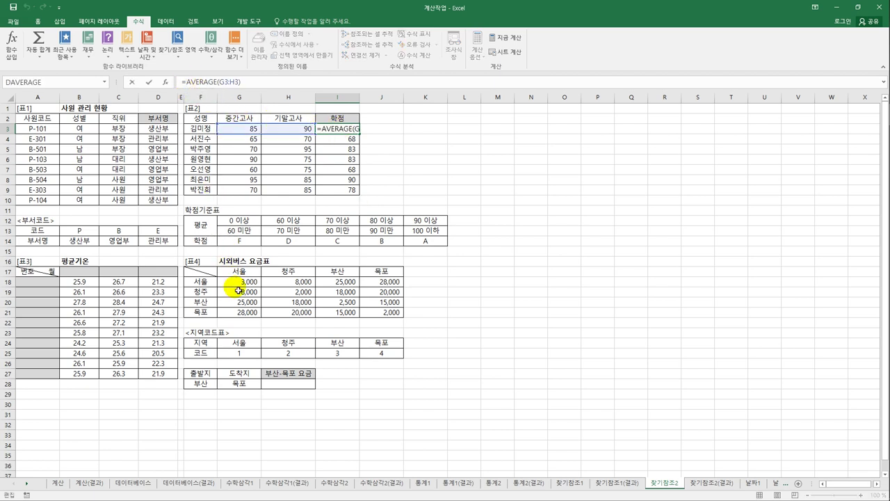
type("hl")
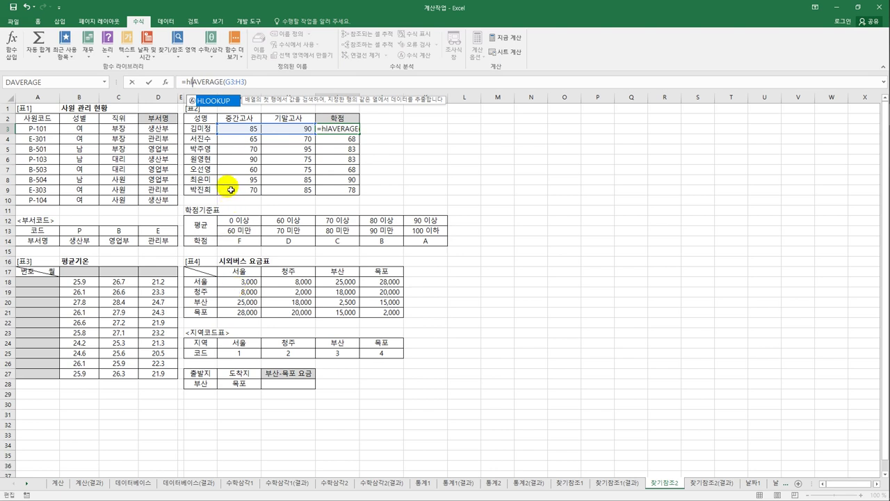
double_click(215, 101)
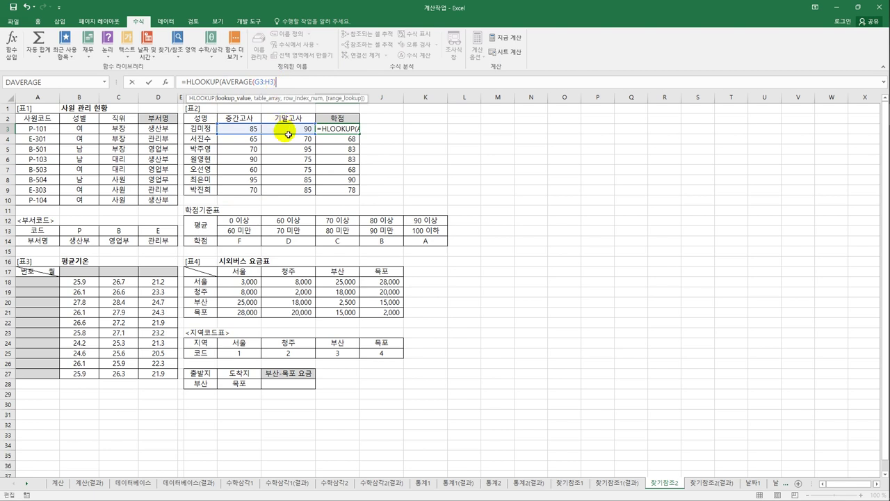
type(",")
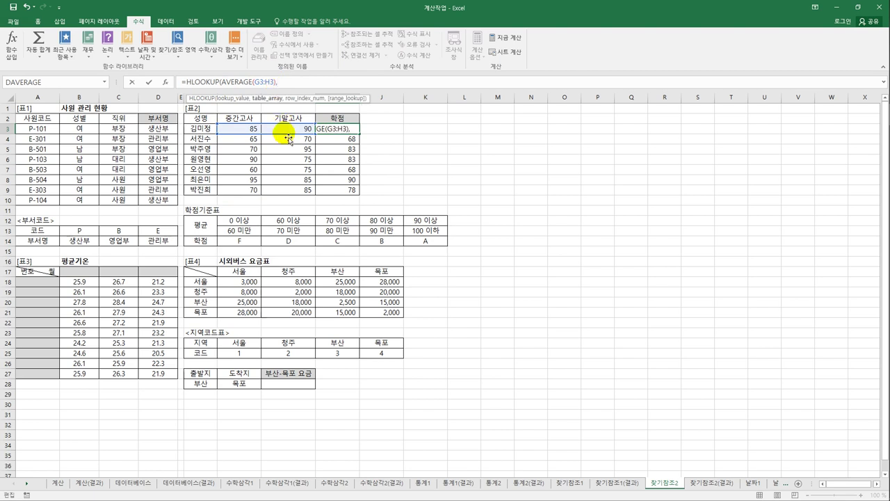
left_click_drag(236, 223, 410, 245)
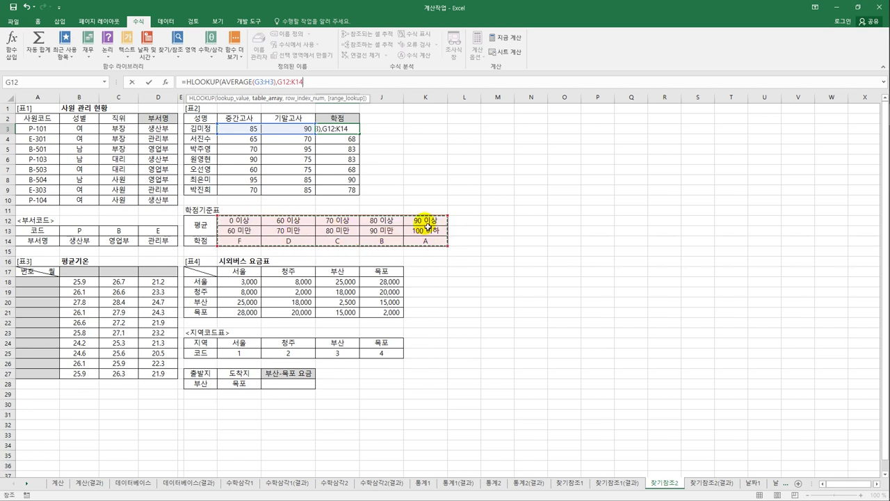
key("F4")
Complete the HLOOKUP in I3 with row index 3 and match type TRUE, and fill the formula down through I9
type(",3,")
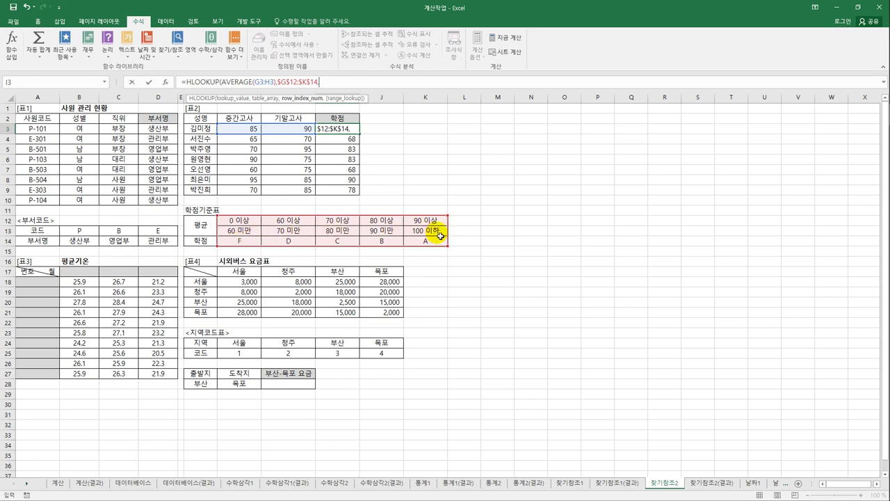
type(",")
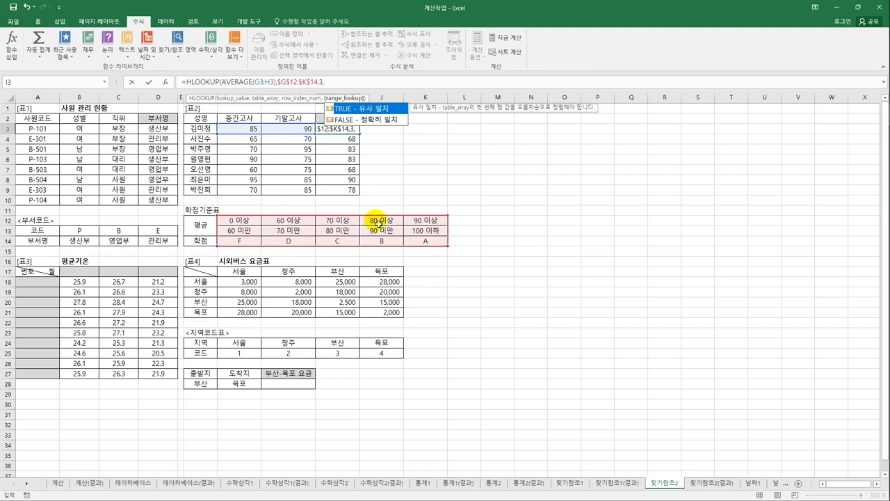
double_click(365, 109)
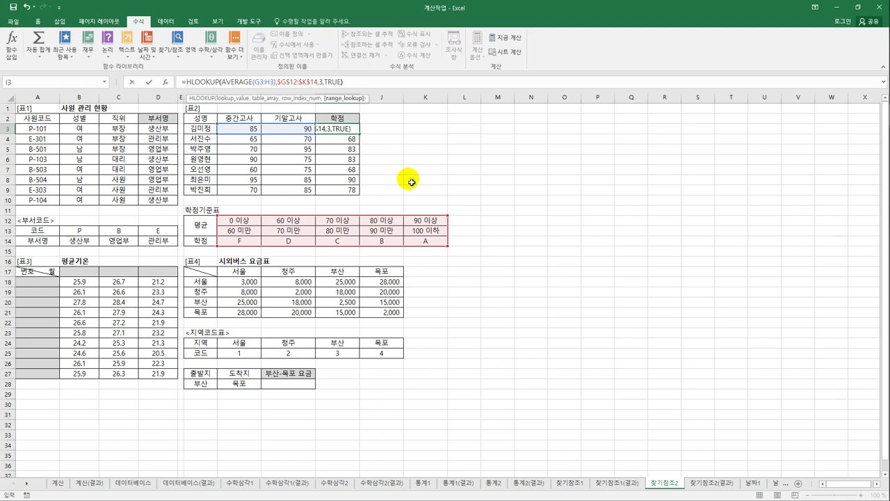
type(")")
key("Return")
key("Up")
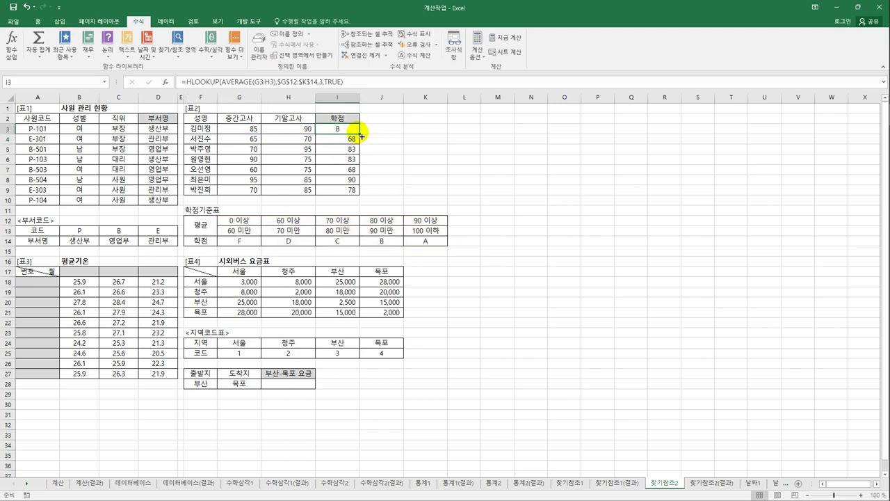
left_click_drag(361, 136, 356, 192)
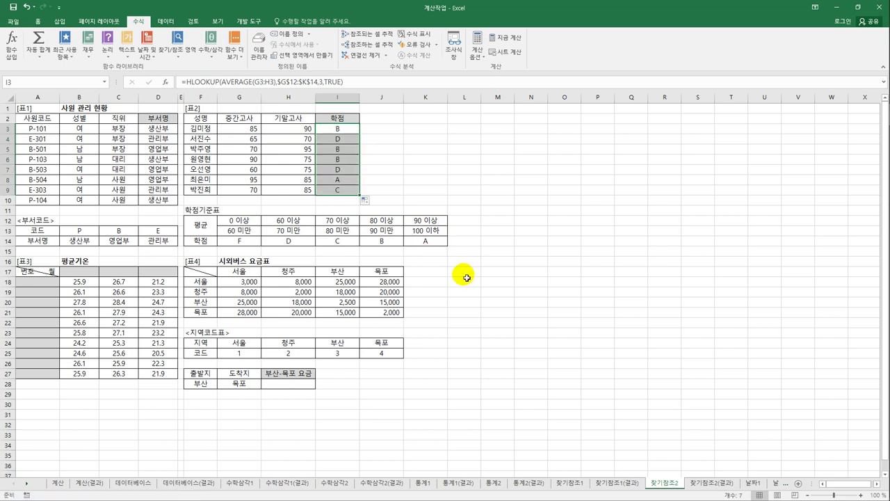
Check the underlying values of the lower-limit cells G12 through K12 in the 학점기준표 table
left_click(224, 221)
left_click(283, 221)
left_click(338, 223)
left_click(372, 221)
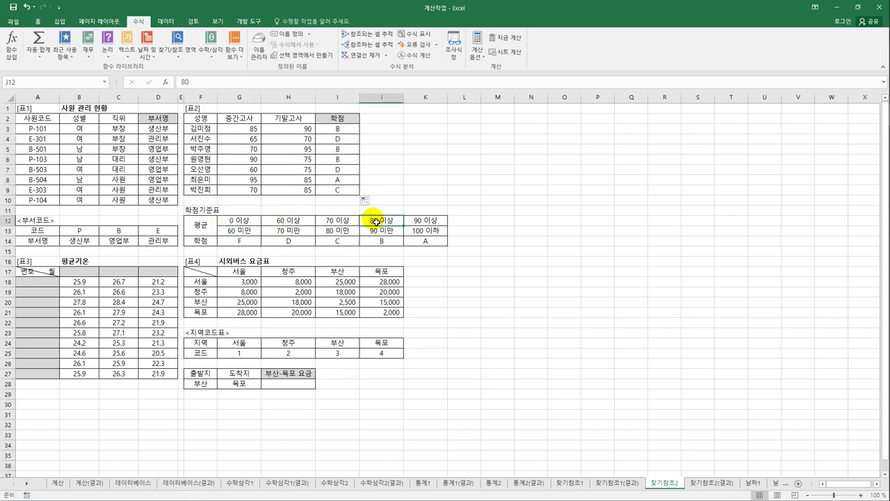
left_click(427, 221)
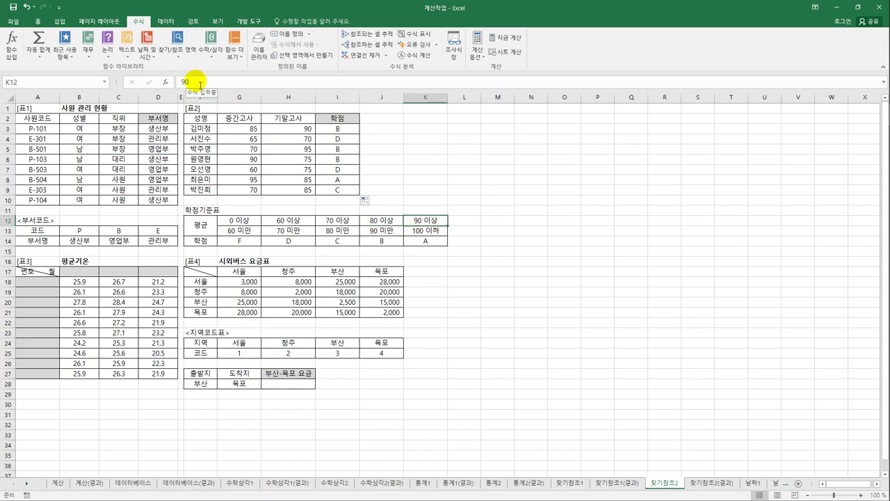
Inspect the custom number format applied to the lower limits in G12:K12 without changing it
left_click_drag(249, 215, 417, 220)
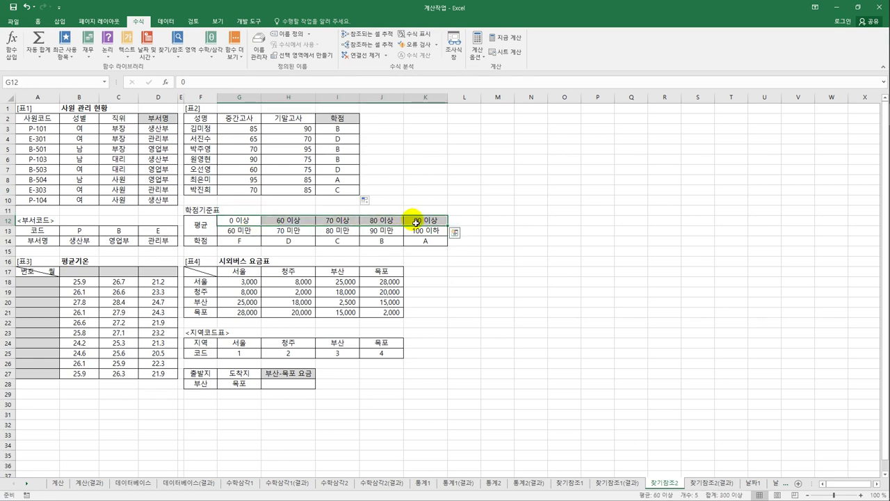
right_click(352, 225)
key("Escape")
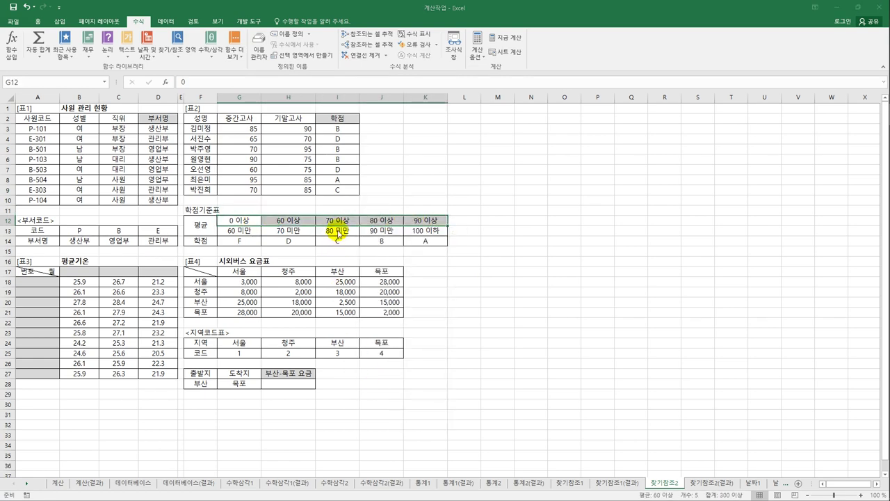
key("ctrl+1")
left_click_drag(358, 254, 512, 145)
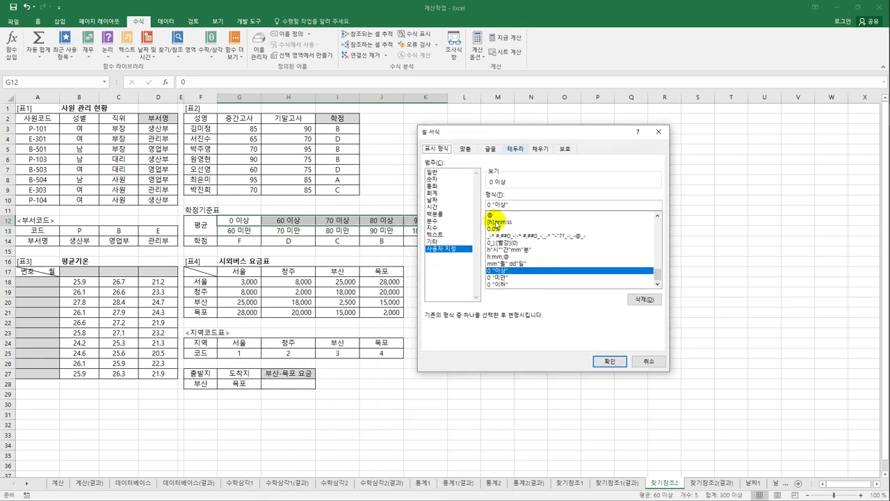
left_click(496, 207)
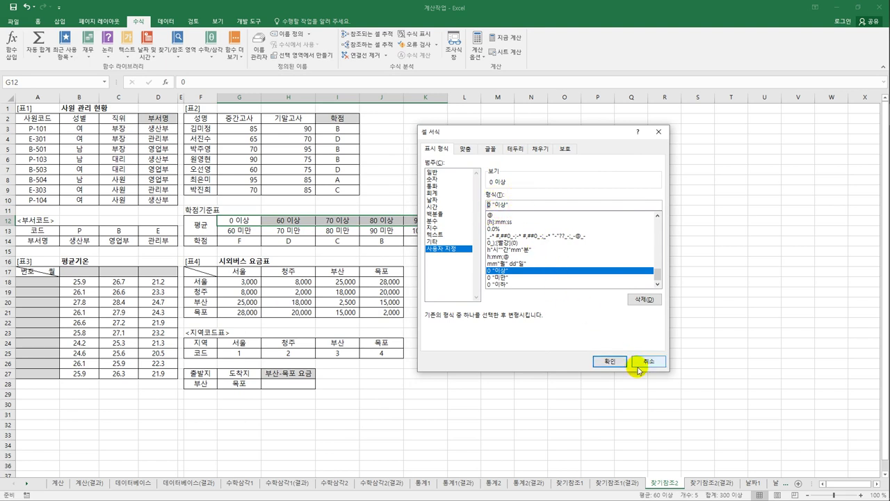
left_click(605, 361)
Inspect the custom number format settings of the upper limits in G13:K13 without changing them, and check the value in H13
left_click_drag(237, 231, 425, 233)
right_click(425, 233)
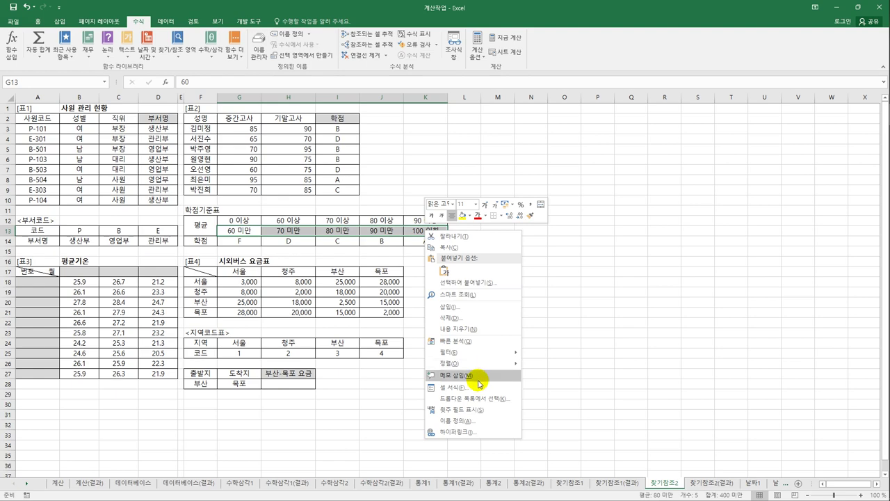
left_click(477, 391)
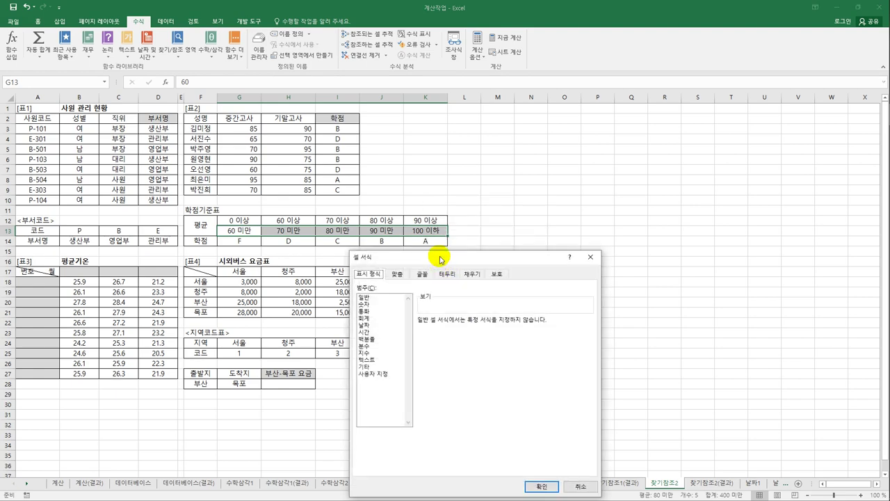
left_click_drag(439, 258, 493, 143)
left_click(628, 371)
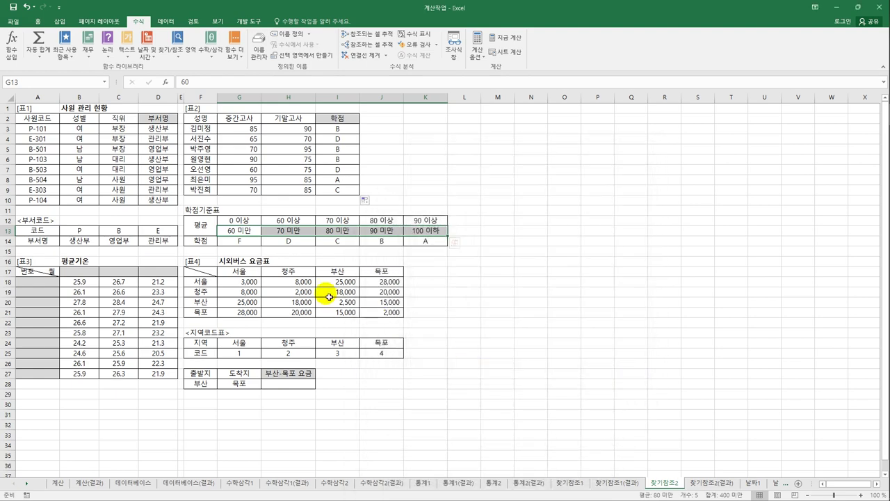
left_click(248, 232)
left_click_drag(248, 233, 417, 233)
right_click(417, 233)
left_click(460, 390)
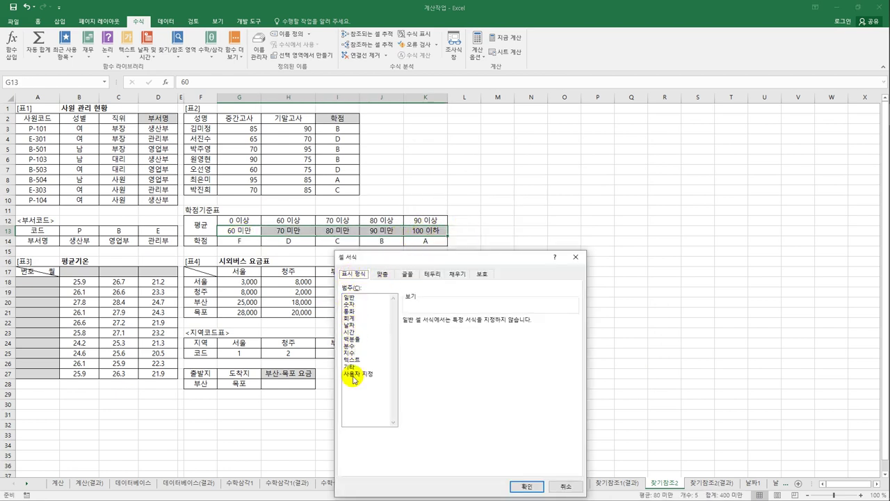
left_click(367, 373)
left_click_drag(432, 257, 465, 170)
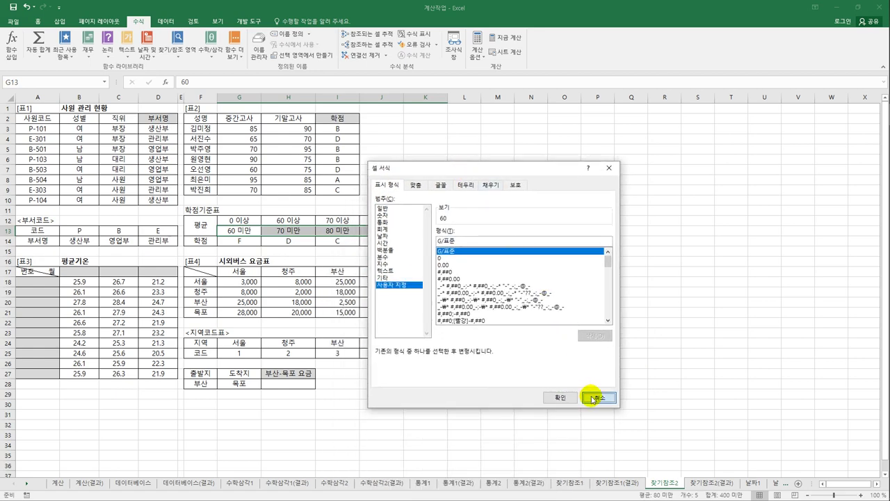
left_click(560, 397)
left_click(284, 231)
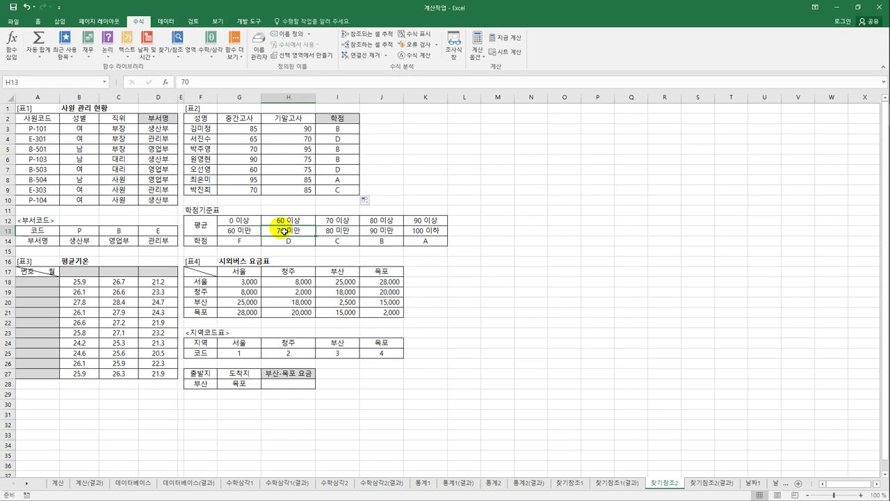
Inspect the custom number format of H13 without changing it, and review the lower limits G12:K12 and upper limit K13
right_click(283, 231)
left_click(314, 381)
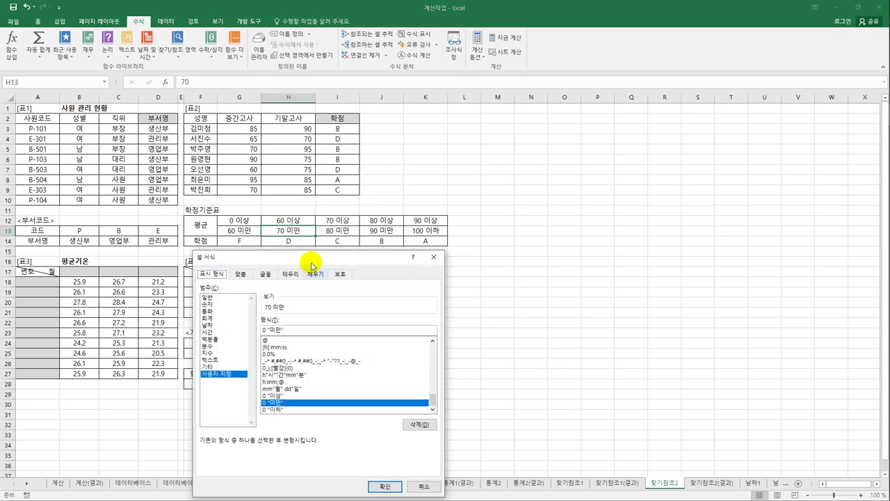
left_click_drag(313, 259, 485, 127)
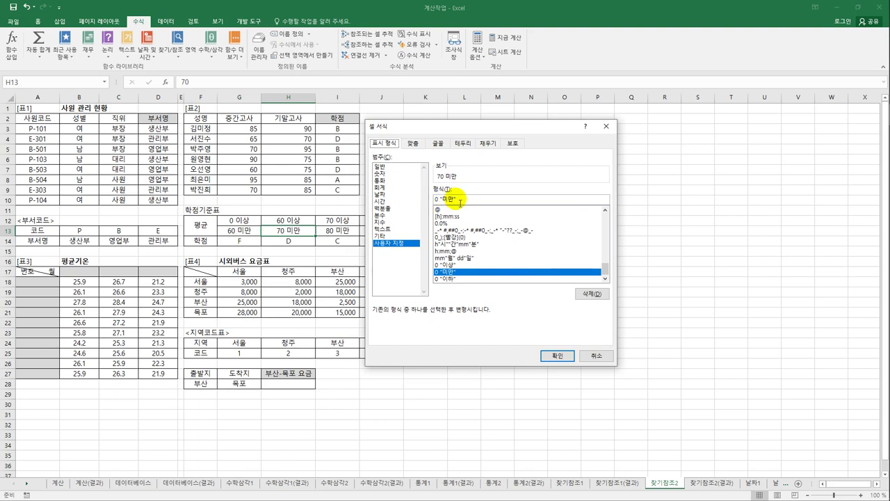
left_click(593, 357)
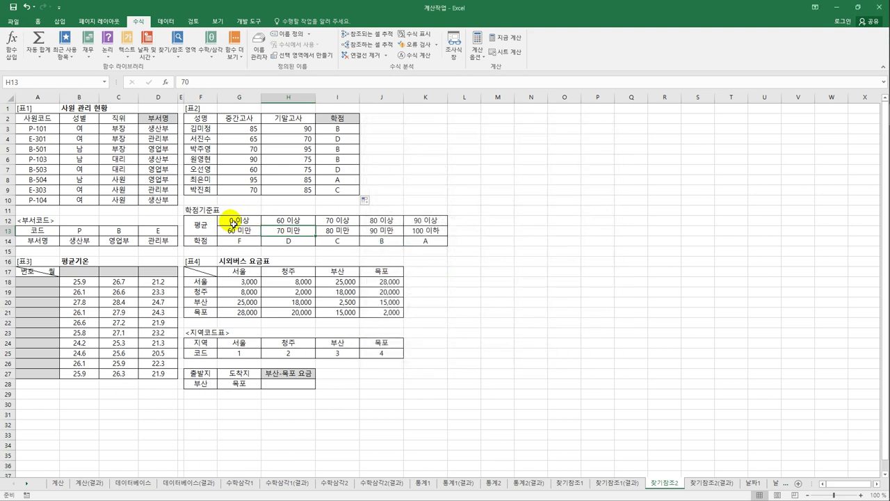
left_click_drag(240, 220, 427, 223)
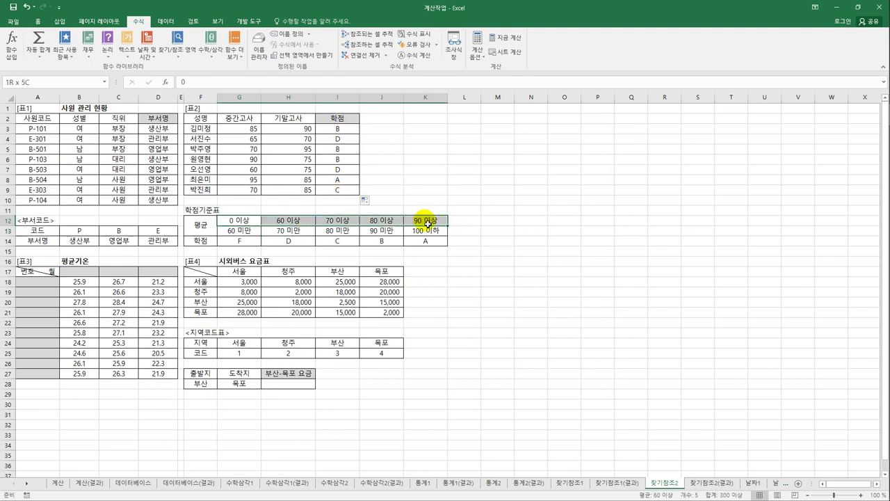
left_click_drag(427, 222, 427, 223)
left_click(424, 230)
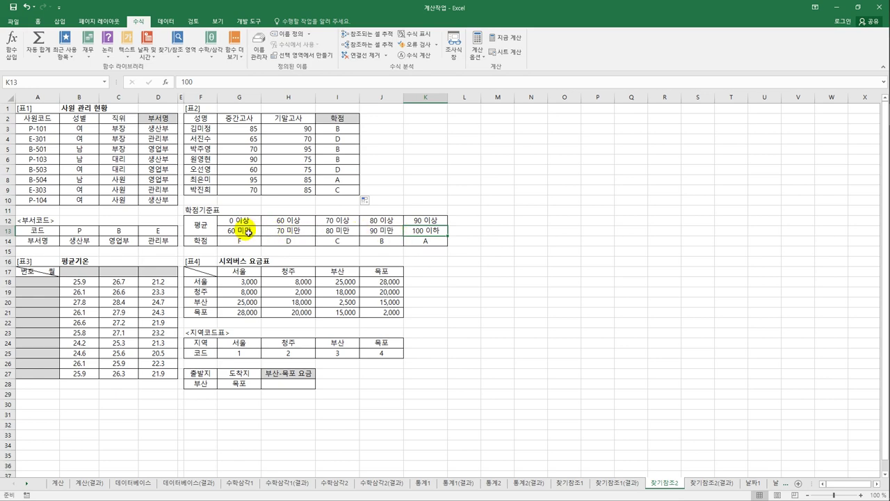
Inspect the custom number format shared by the upper limits G13:J13 without changing it, and check the value in K13
left_click_drag(243, 230, 369, 233)
right_click(367, 233)
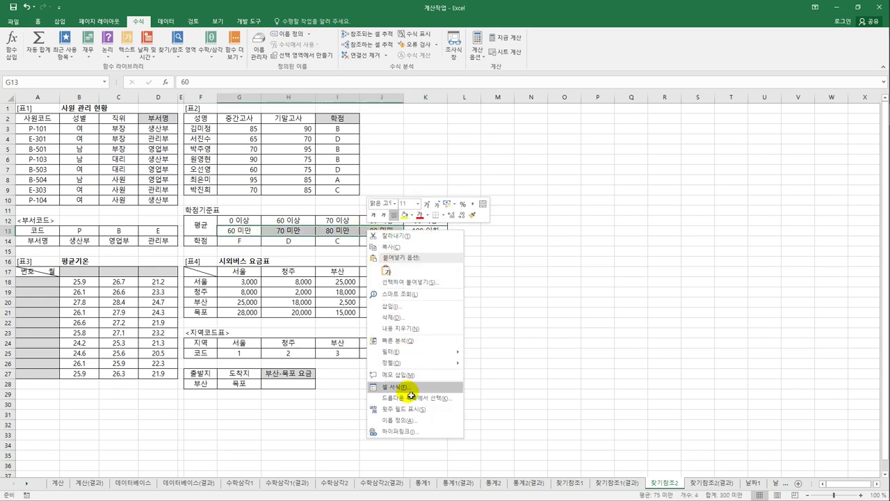
left_click(409, 388)
left_click_drag(354, 253, 445, 156)
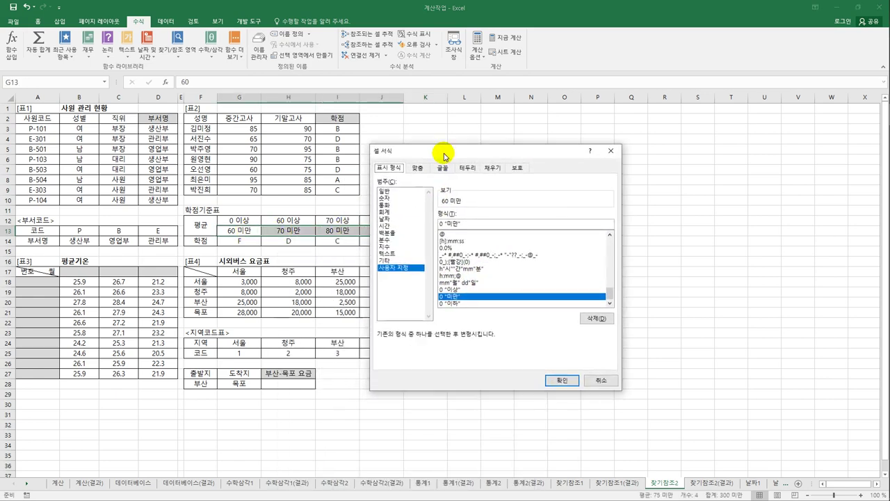
left_click(601, 379)
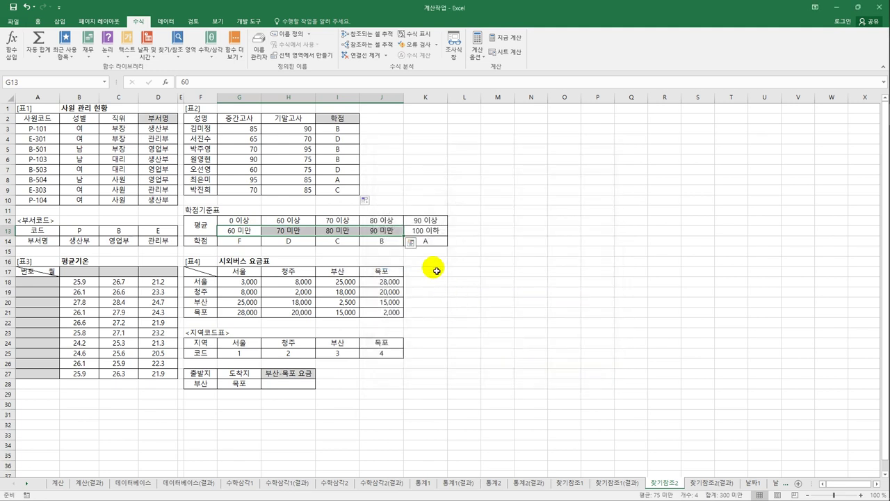
left_click(429, 234)
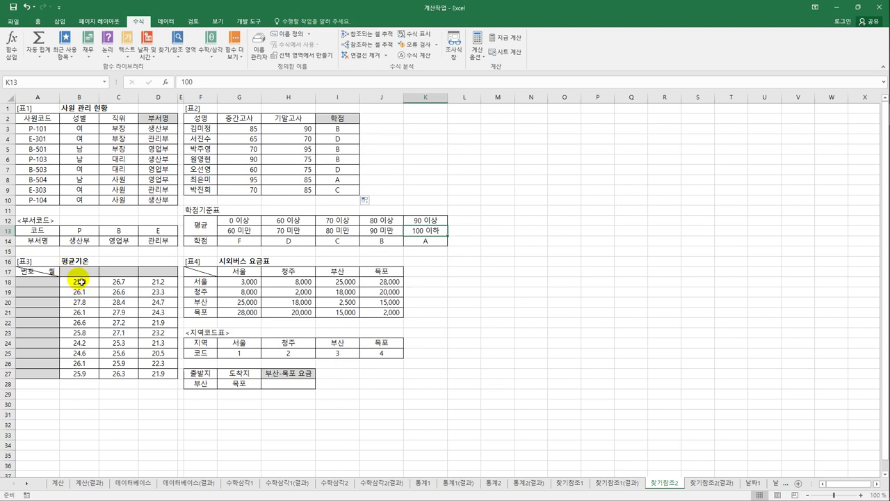
Enter 1, 2 and 3 manually in the 번호 cells A18:A20 of 표3, and clear them again
left_click_drag(46, 286, 33, 379)
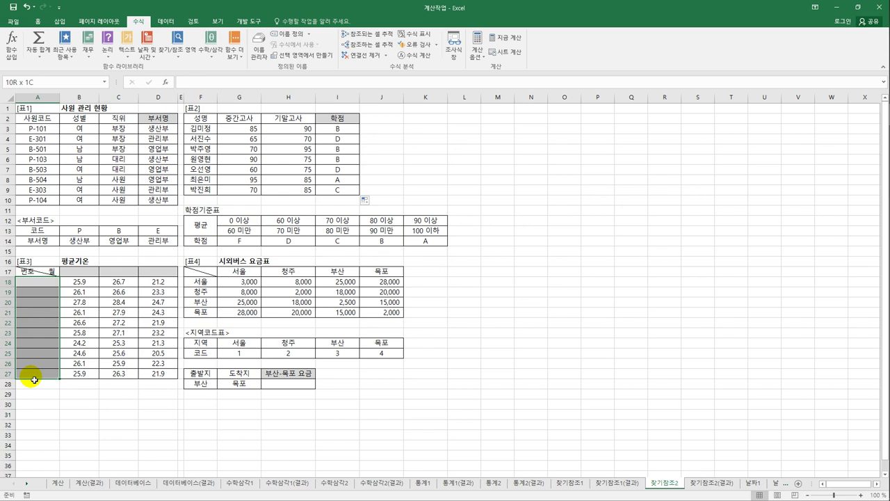
left_click_drag(34, 379, 32, 368)
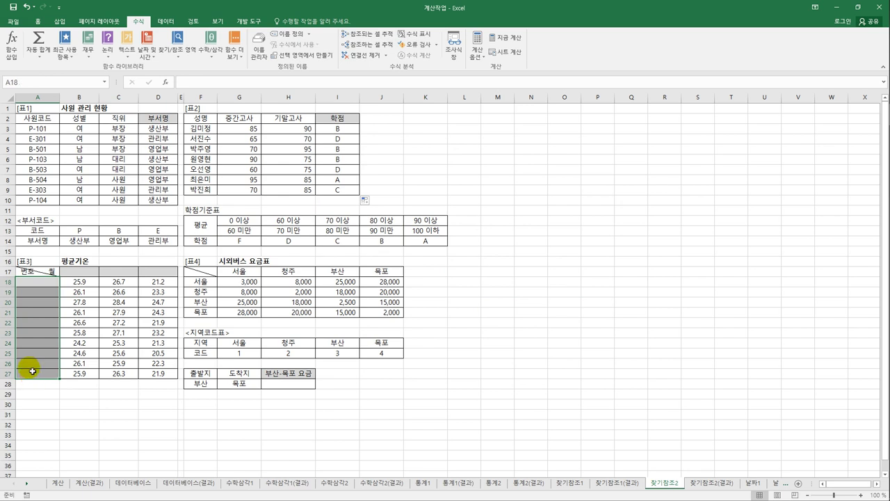
left_click(35, 284)
type("1")
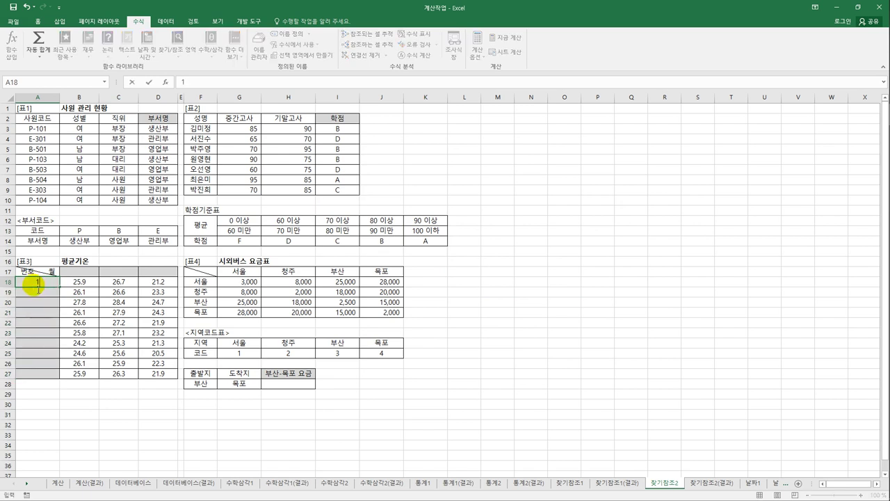
key("Return")
type("2")
key("Return")
type("3")
key("Return")
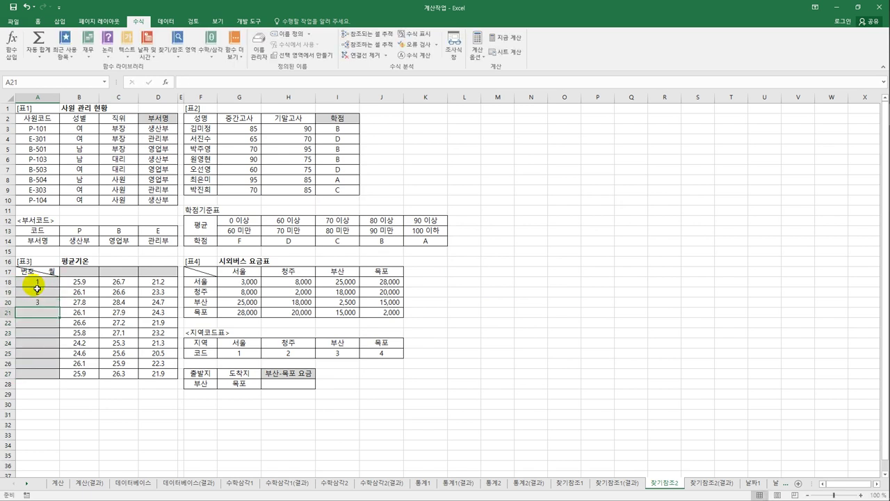
left_click_drag(39, 281, 46, 307)
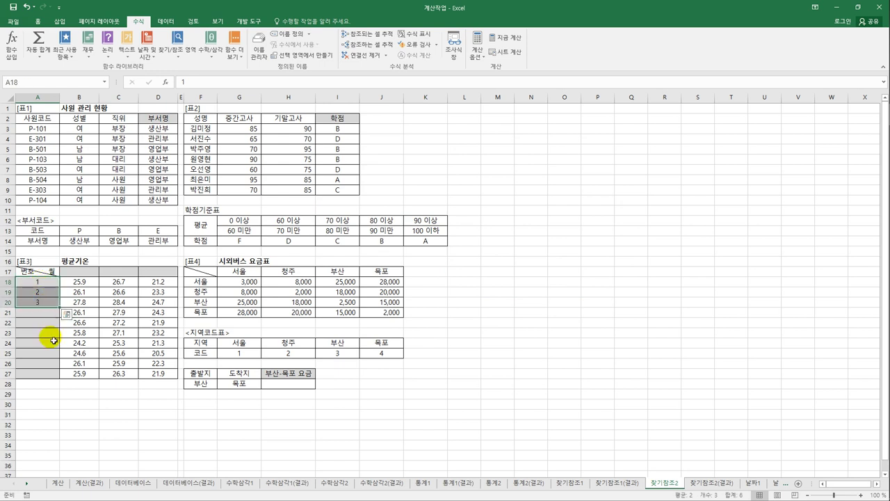
key("Delete")
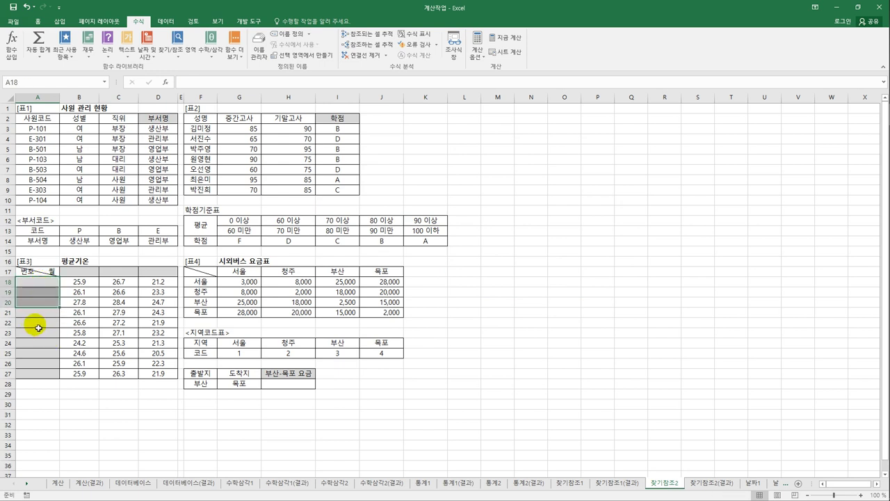
Enter =ROW() in A18 of 표3, fill it down through A27, and check the copied formulas
left_click(39, 284)
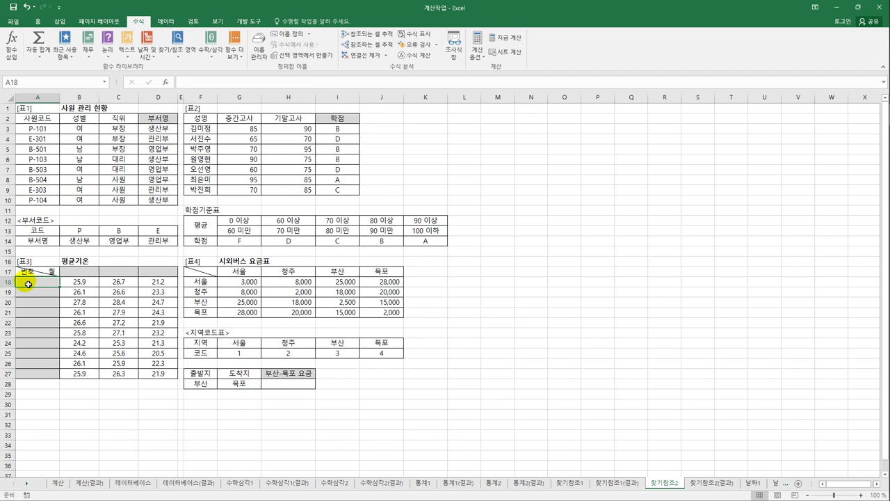
type("=")
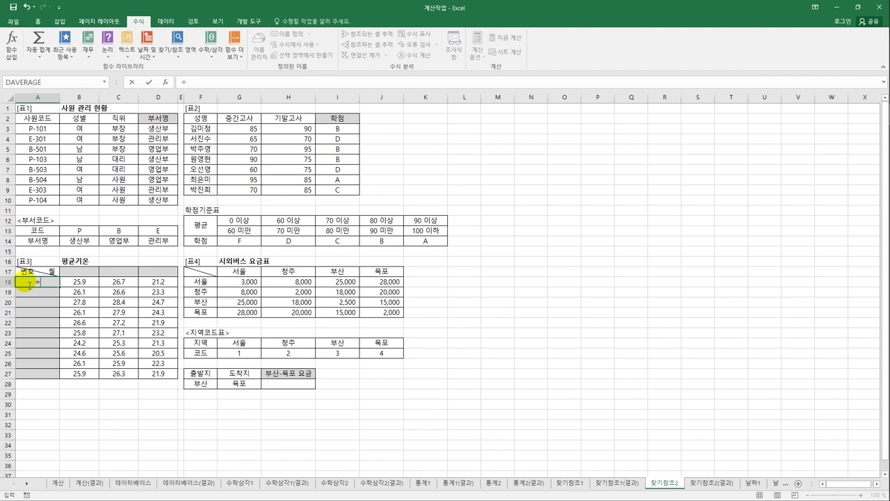
type("row")
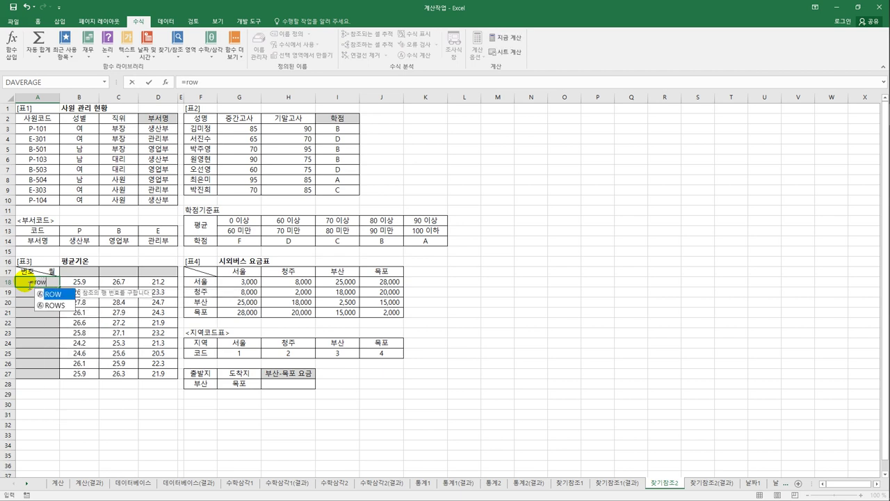
double_click(68, 298)
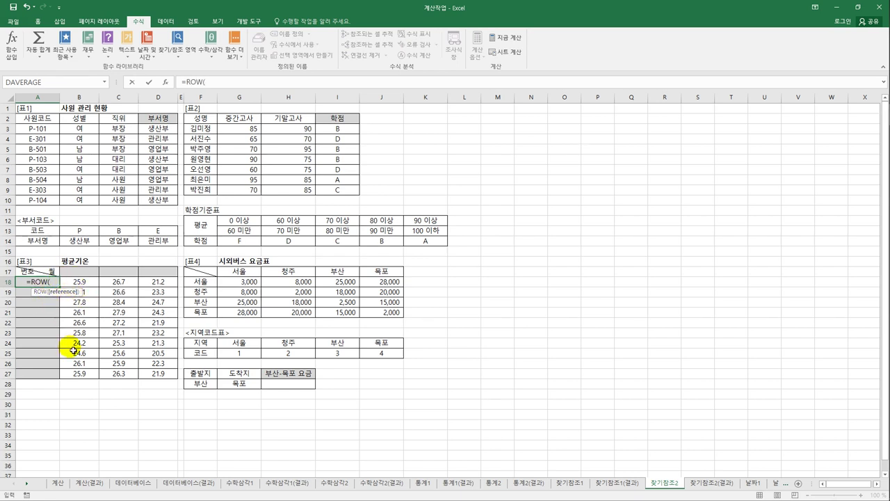
type(")")
key("Return")
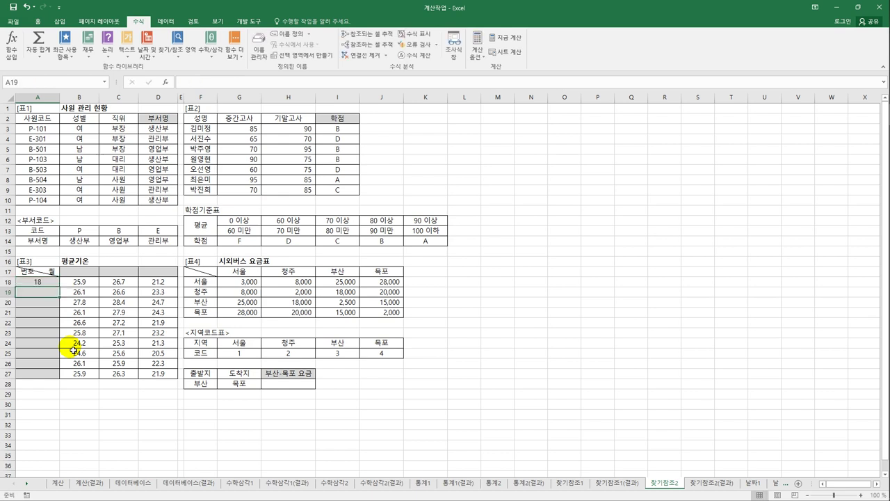
key("Up")
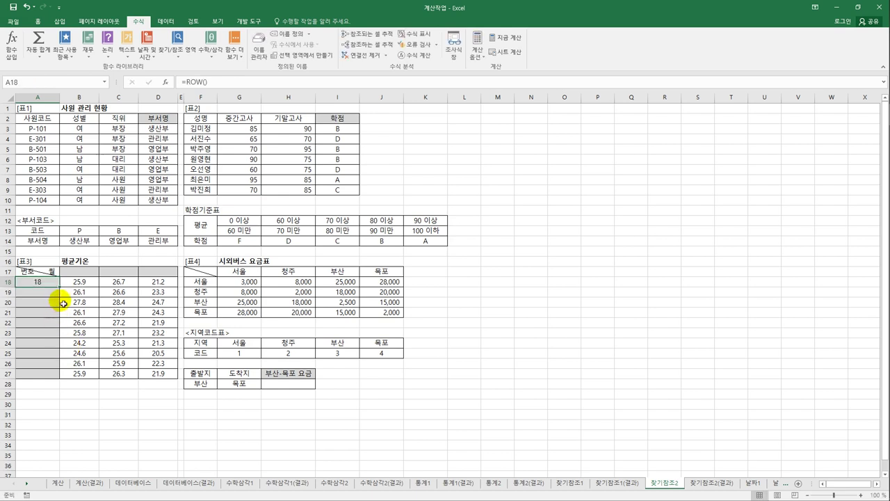
left_click_drag(62, 288, 62, 381)
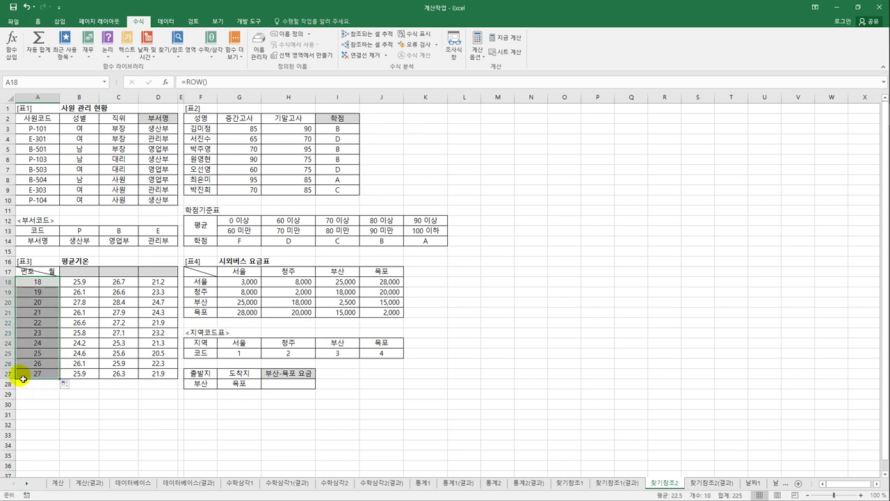
left_click(49, 377)
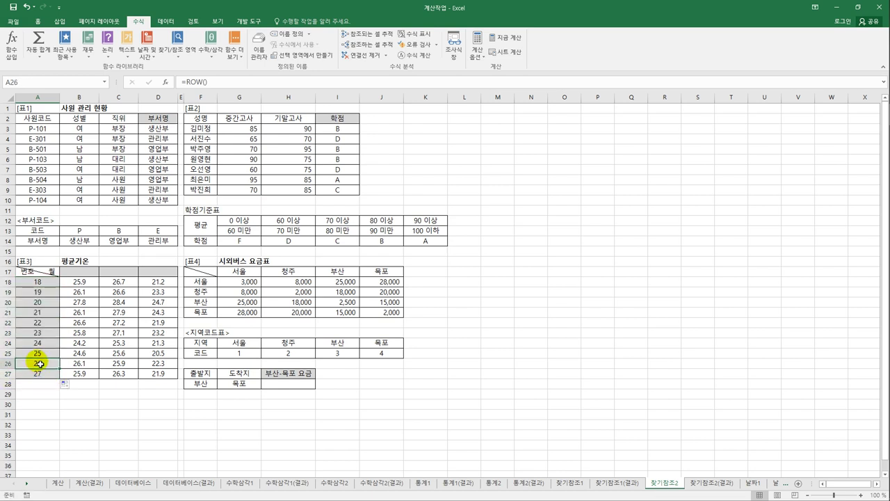
left_click(43, 337)
Change the formula in A18 to =ROW()-17 and fill it down through A27
left_click(41, 281)
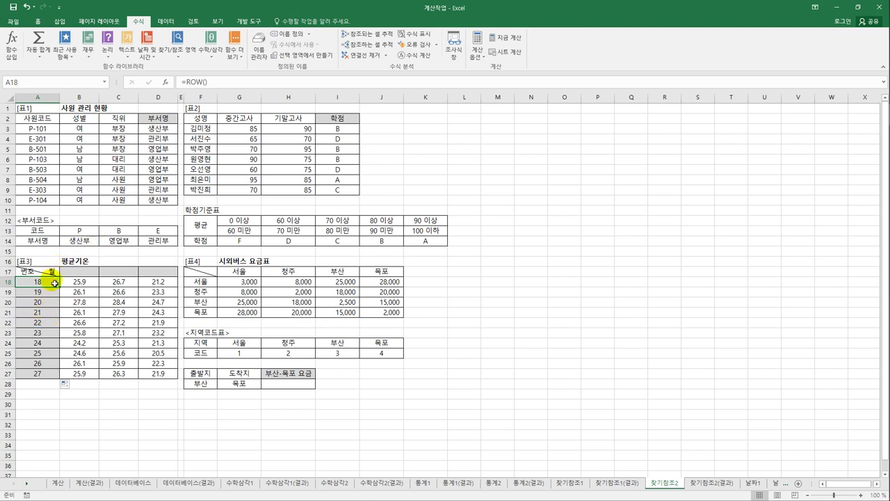
left_click(239, 82)
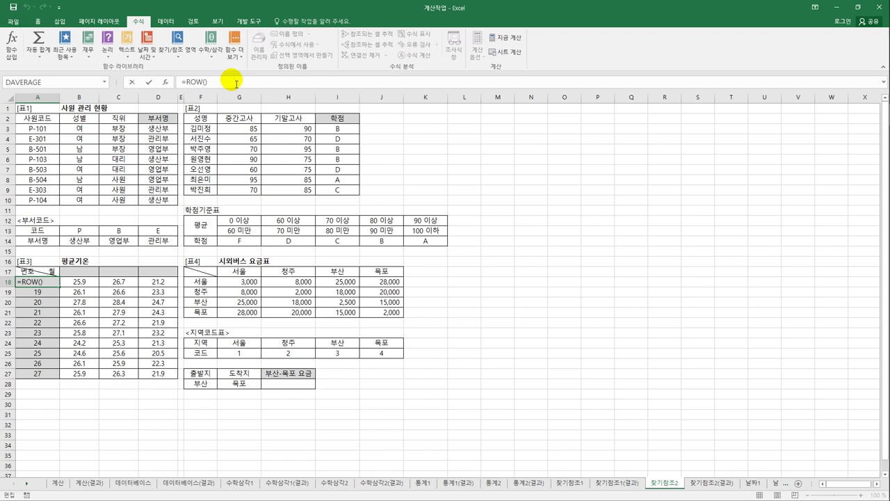
type("-17")
key("Return")
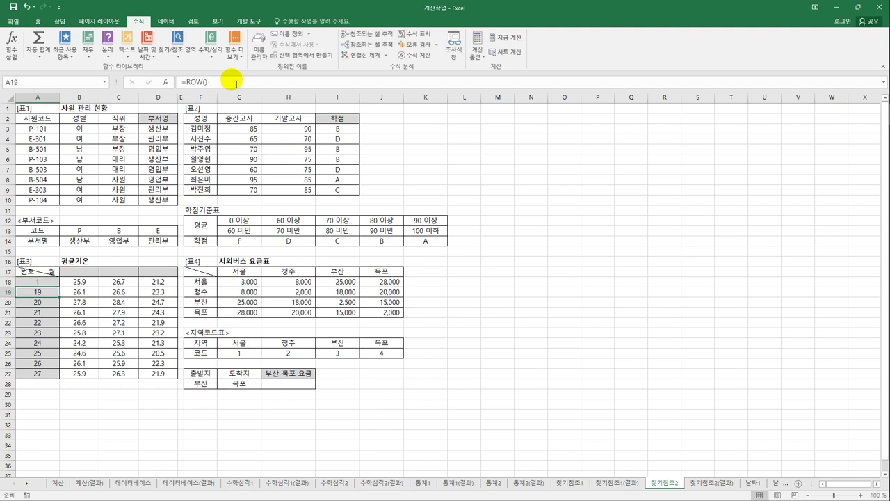
left_click(50, 284)
left_click_drag(62, 291, 56, 382)
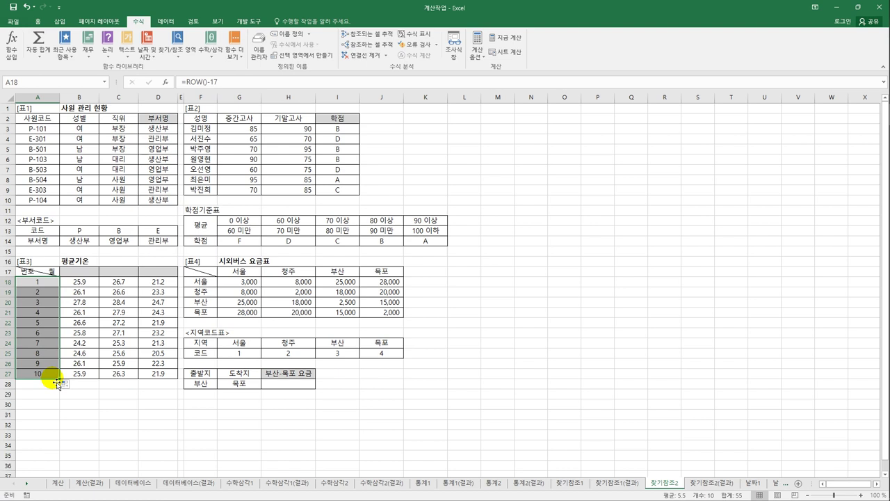
Enter =COLUMN() in the first 월 header cell B17 of 표3, and check it against the column positions starting from column A
left_click(74, 274)
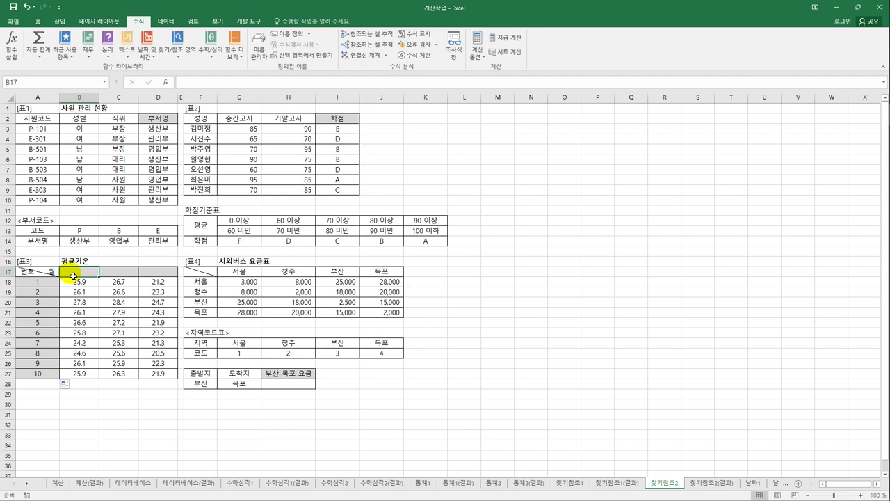
type("=")
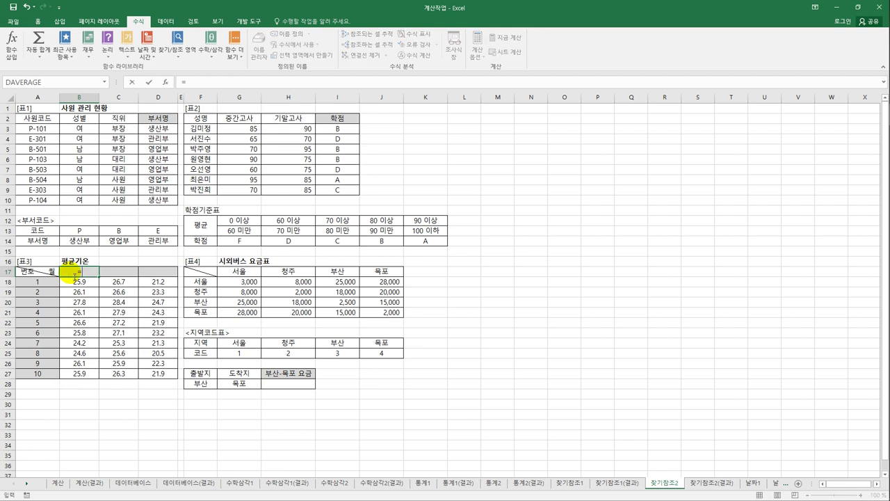
type("c")
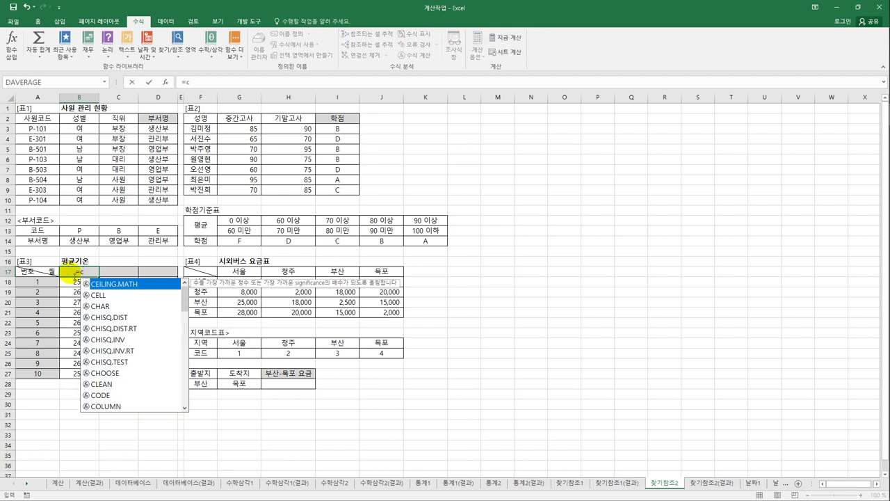
type("o")
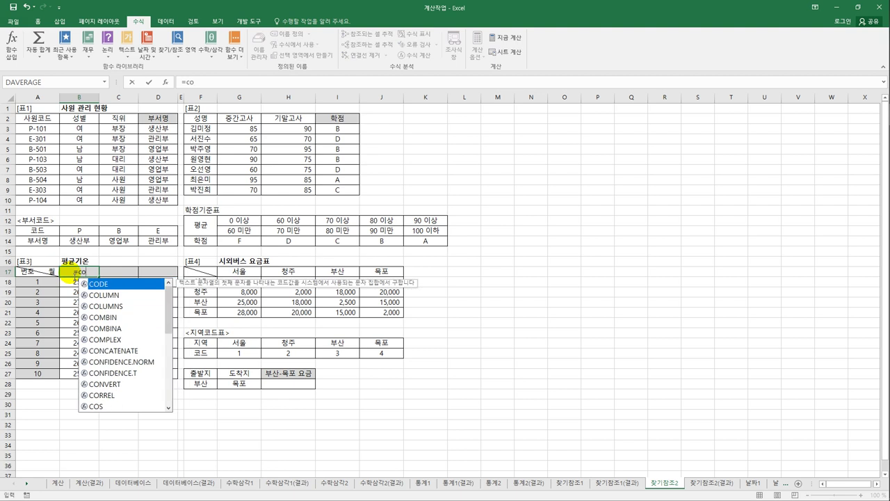
double_click(117, 295)
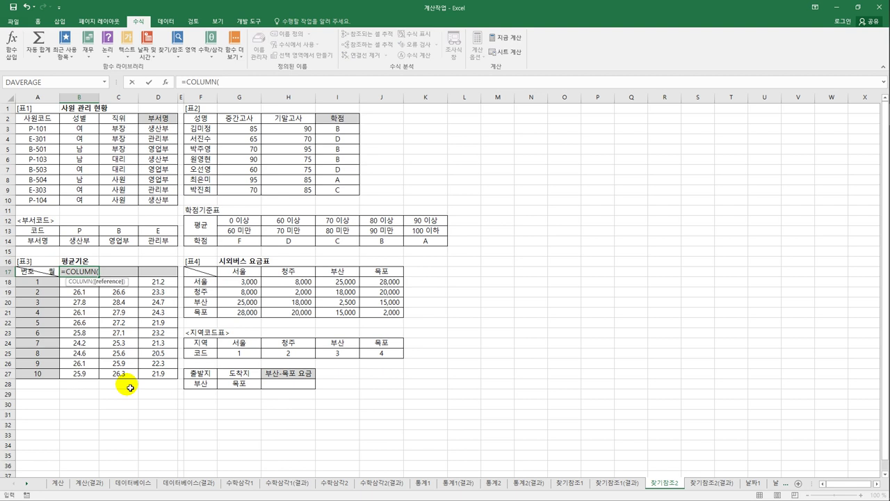
type(")")
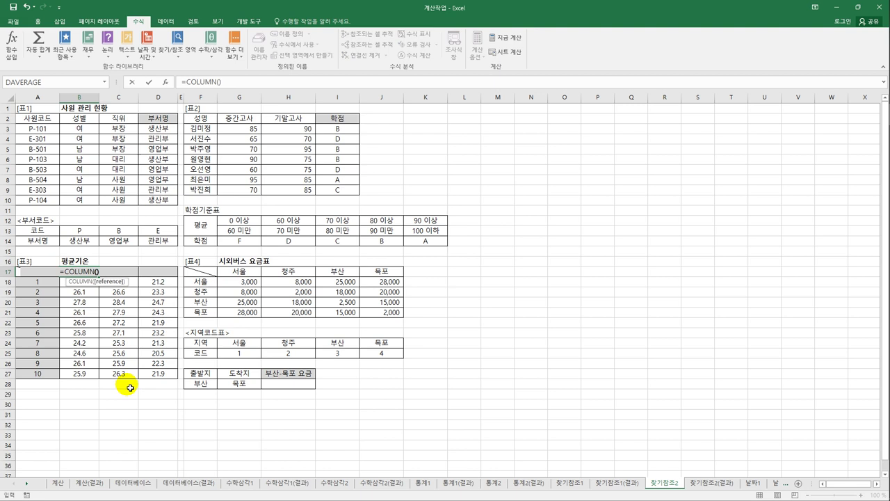
key("ctrl+Return")
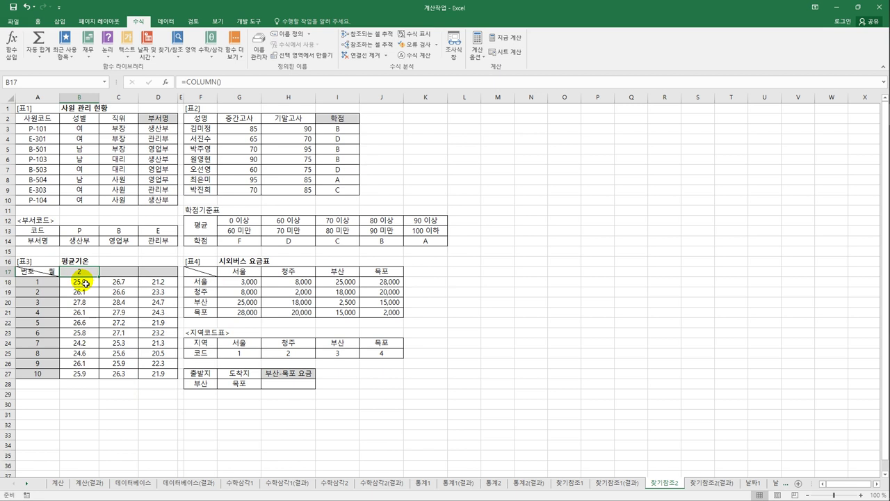
left_click(38, 97)
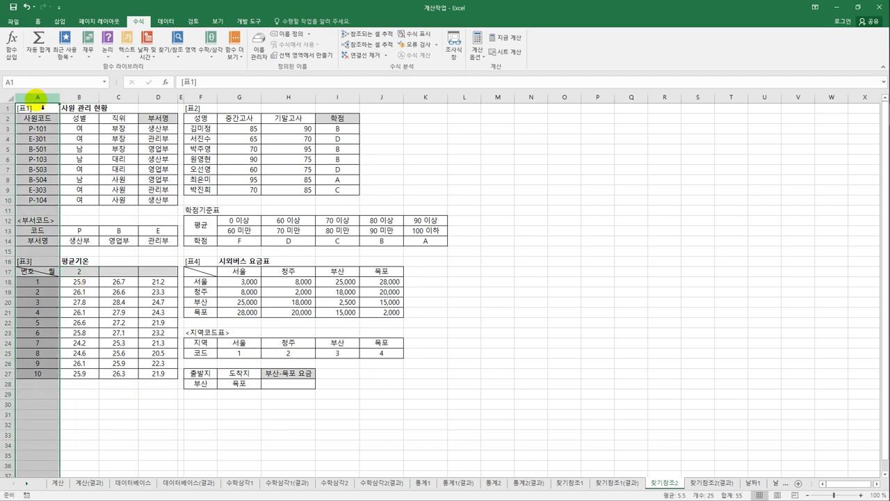
Compare the column positions of B to D, fill =COLUMN() from B17 across to D17, and check the copied formulas
left_click(79, 97)
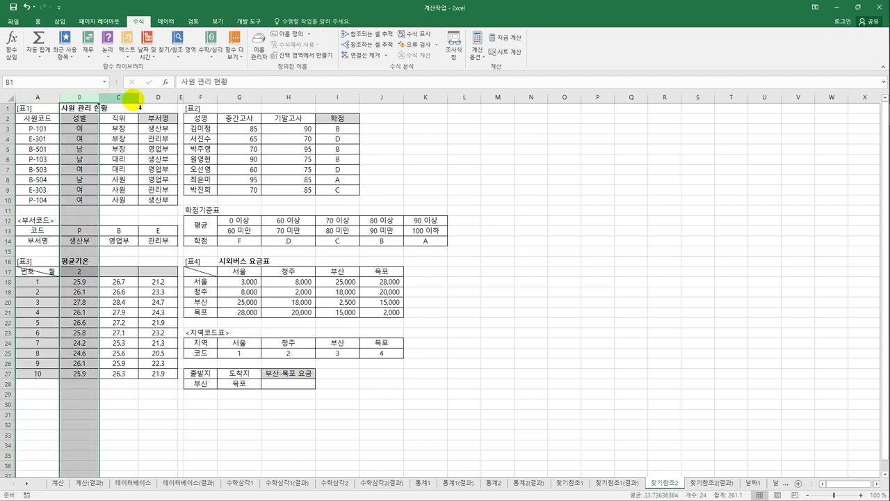
left_click(119, 98)
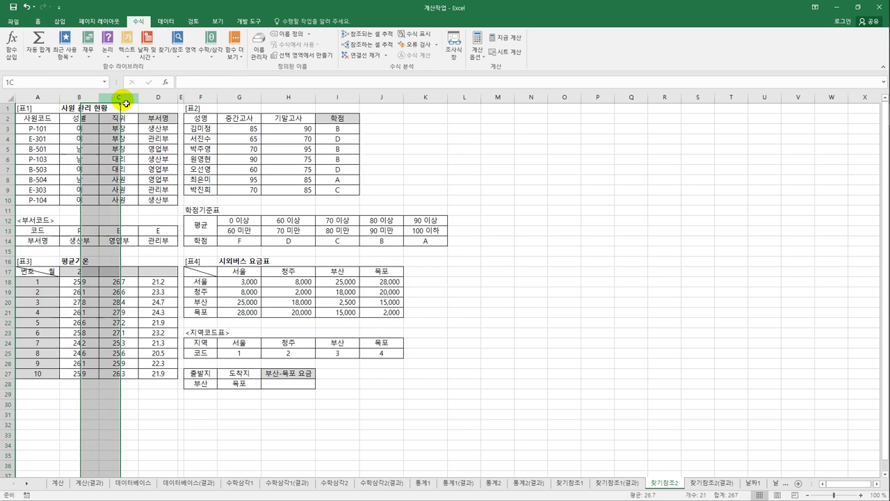
left_click(167, 97)
left_click(93, 273)
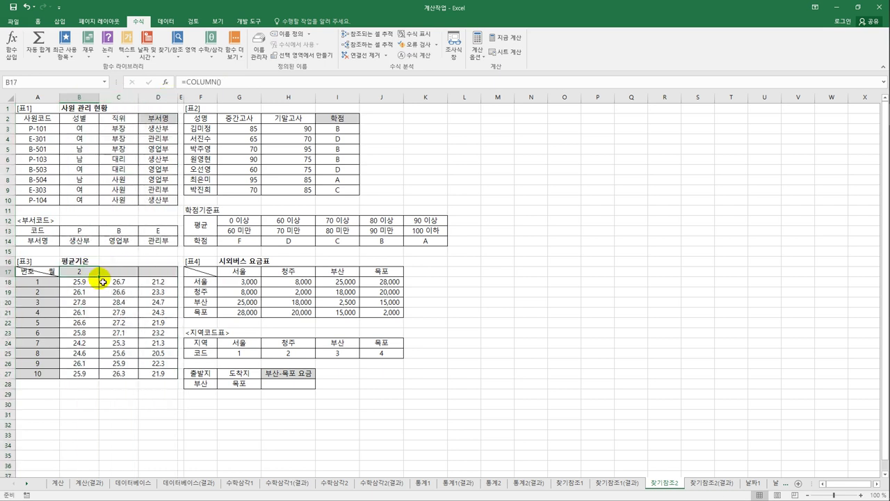
left_click_drag(98, 278, 168, 281)
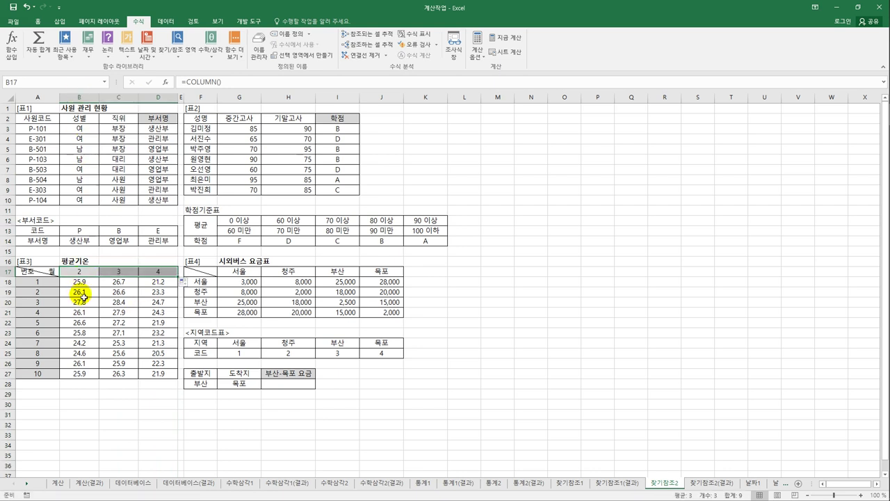
left_click(80, 270)
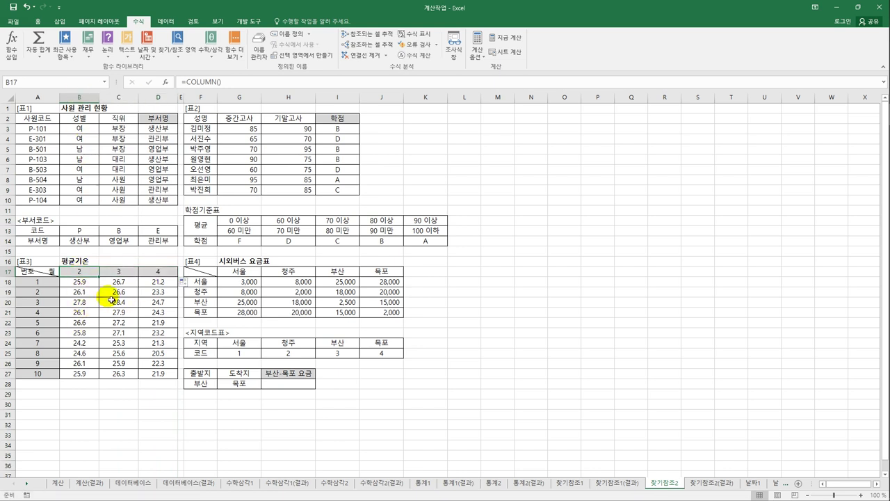
left_click(116, 273)
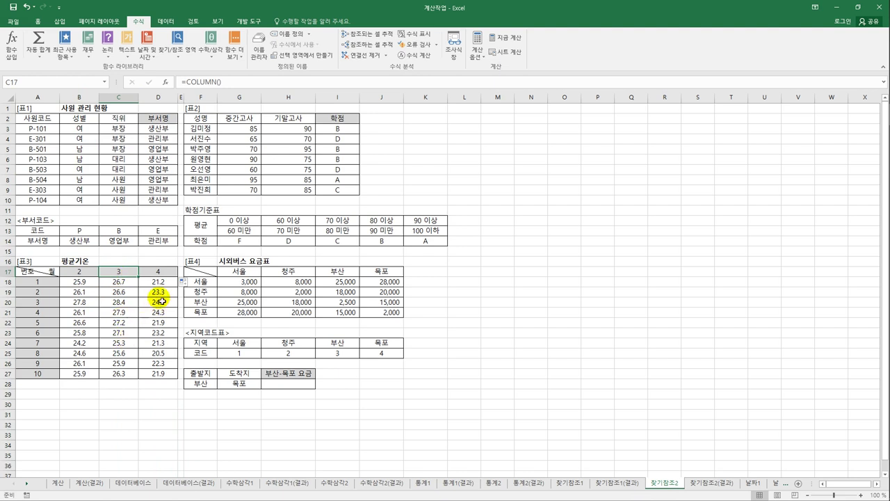
left_click(158, 272)
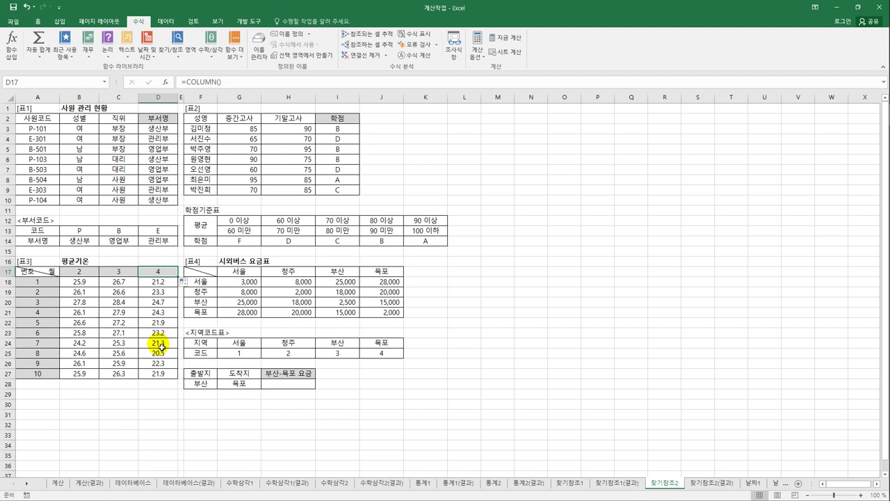
Change the formula in B17 to =COLUMN()+5 and fill it across through D17
left_click(79, 272)
left_click(229, 82)
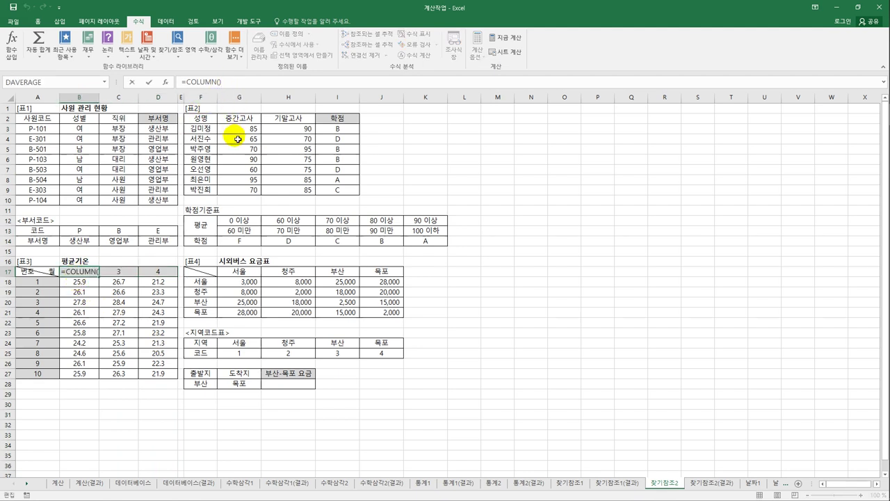
type("+5")
key("ctrl+Return")
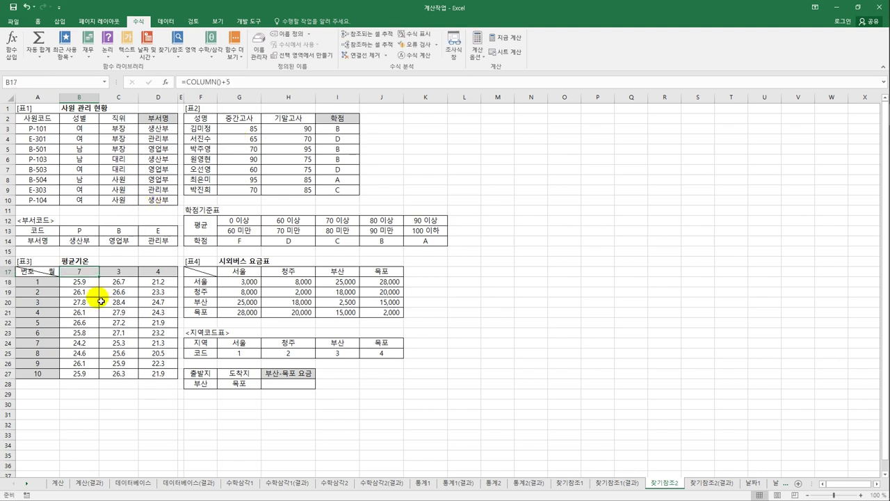
left_click_drag(100, 281, 174, 277)
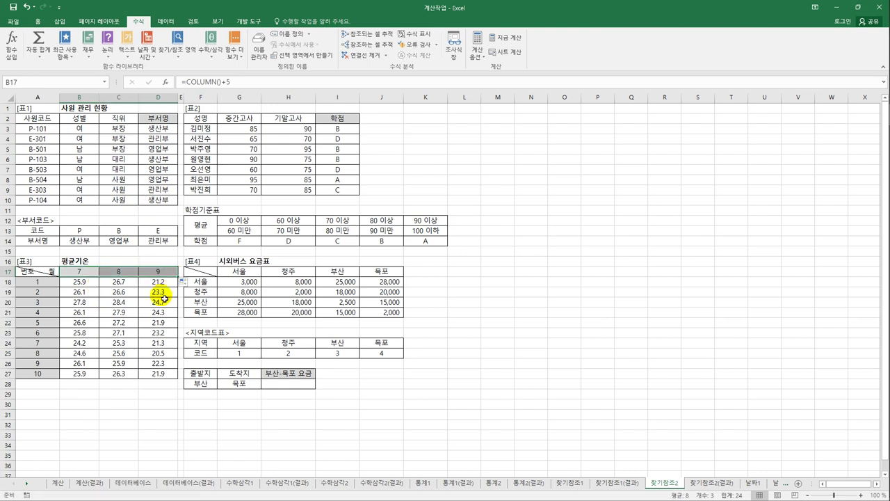
Extend the formula in B17 to =COLUMN()+5&"월" and fill it across the 월 headers through D17
left_click(91, 276)
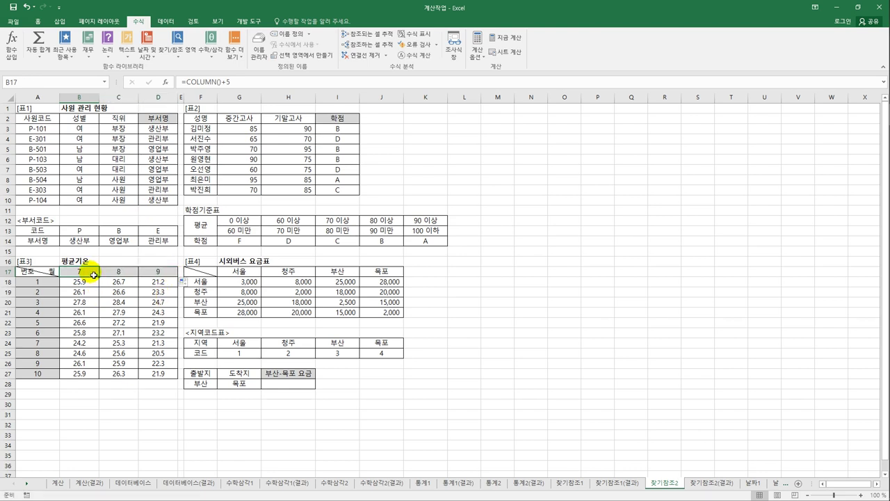
left_click(240, 87)
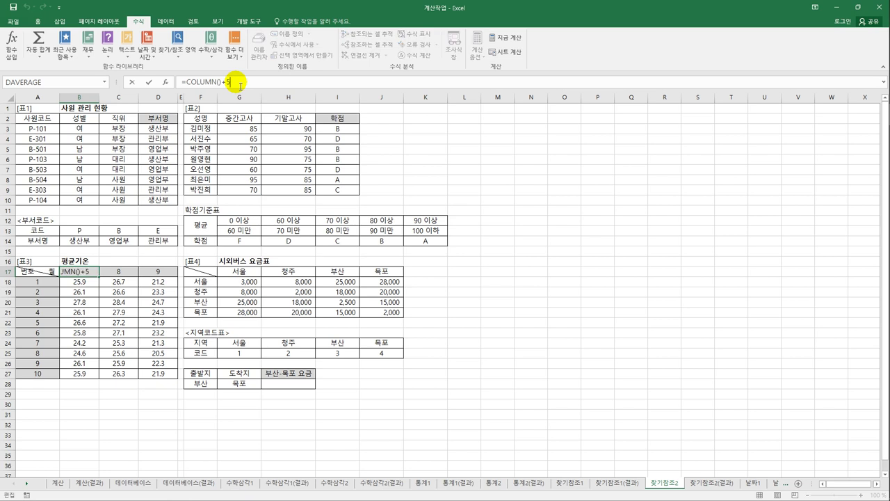
type("&")
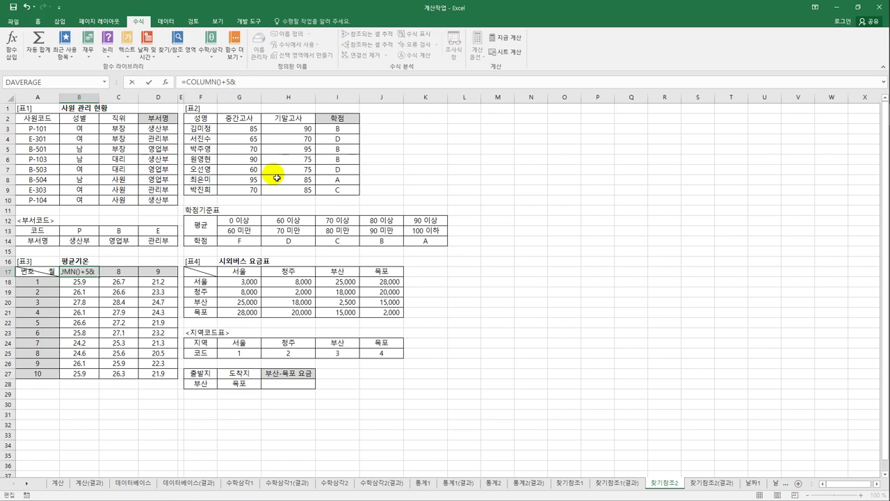
type("\"d")
key("BackSpace")
type("월\"")
key("Return")
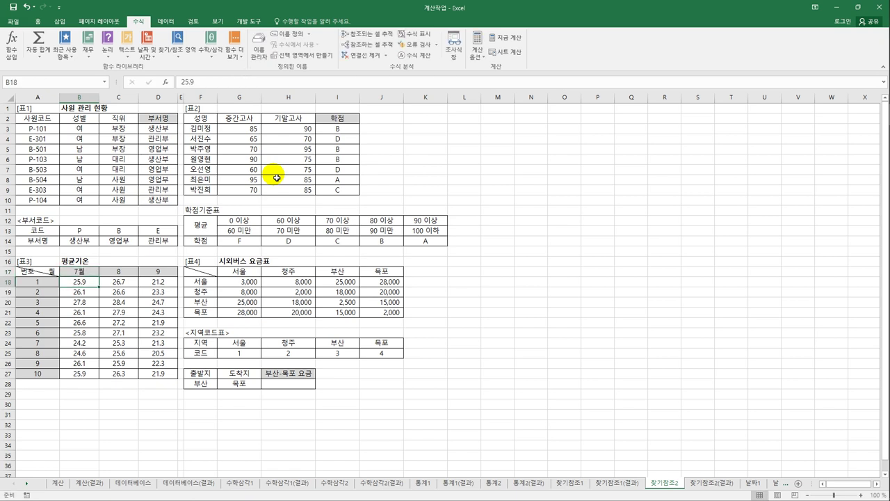
left_click(85, 272)
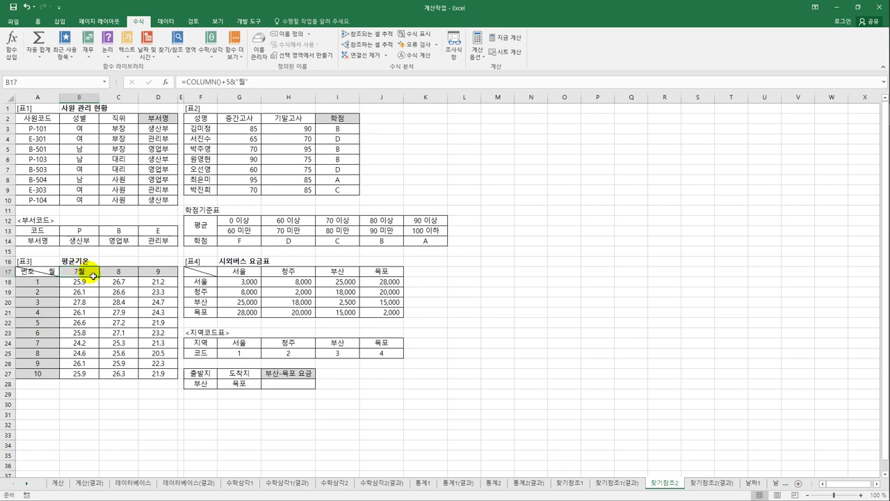
left_click_drag(94, 276, 161, 272)
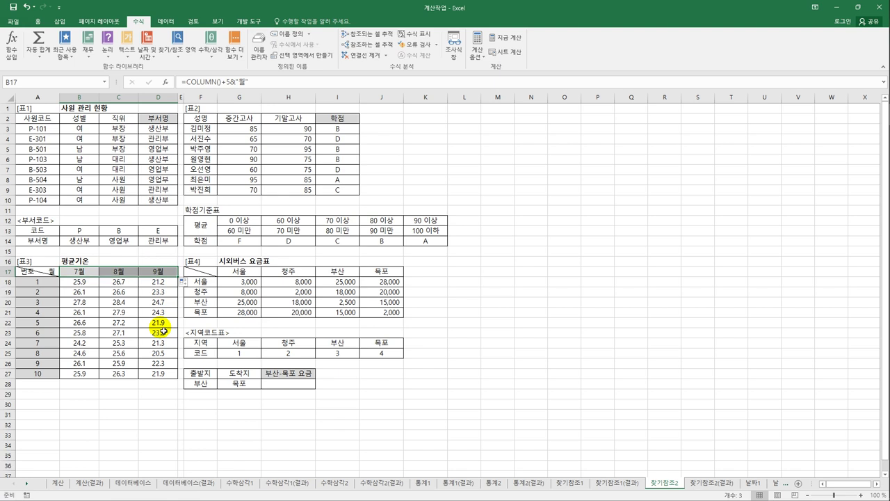
Examine 표4's fare range G18:J21 and the 지역코드표 codes, tracing how they locate the fare from 부산 to 목포
left_click(235, 343)
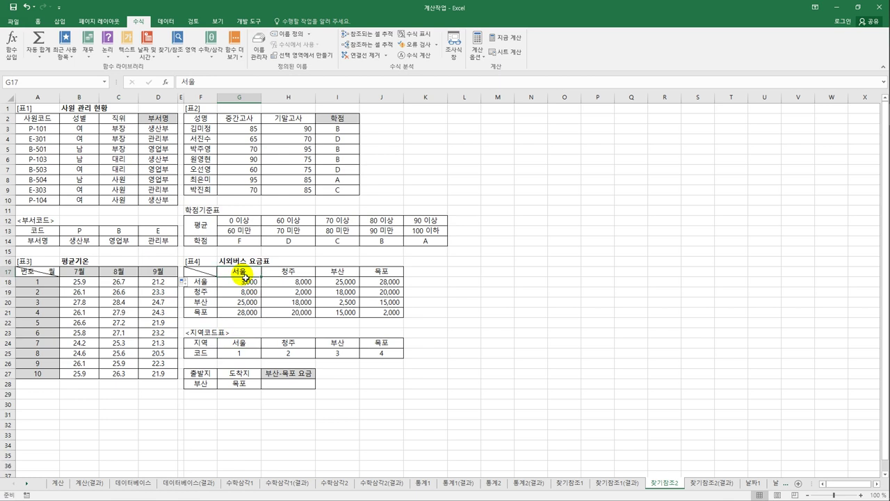
left_click_drag(243, 282, 367, 314)
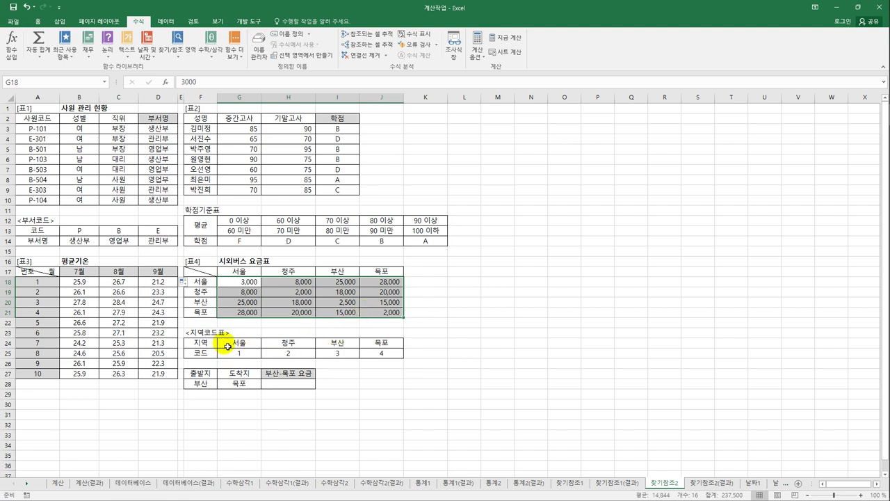
left_click_drag(224, 343, 378, 355)
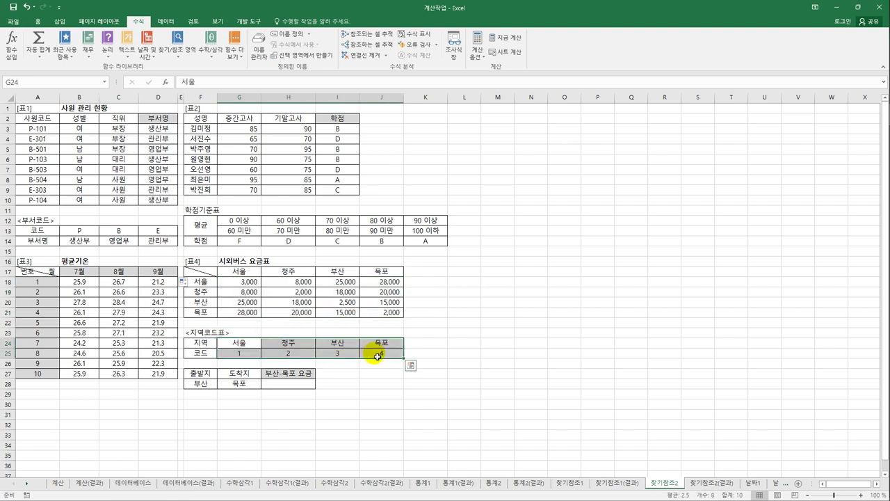
left_click(221, 385)
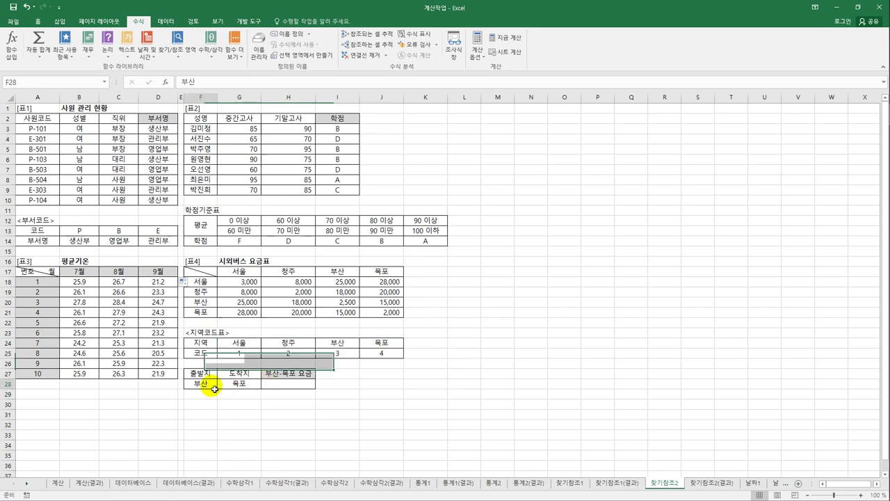
left_click(294, 387)
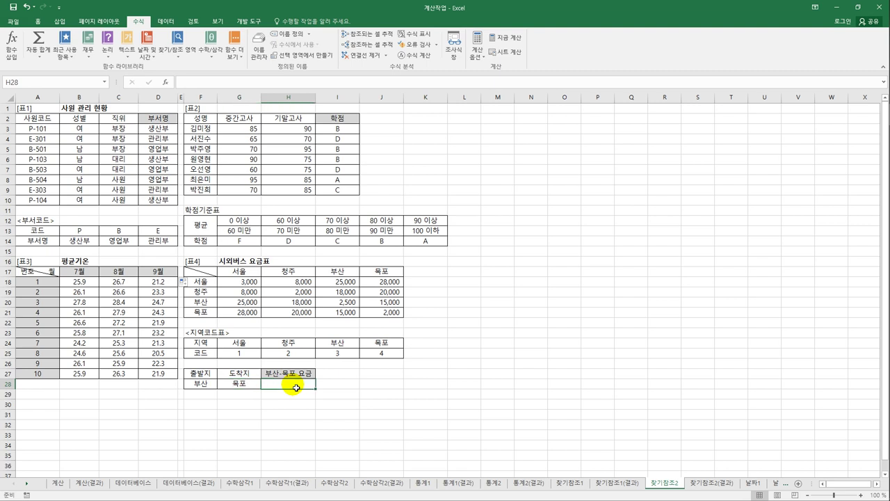
left_click_drag(244, 282, 377, 321)
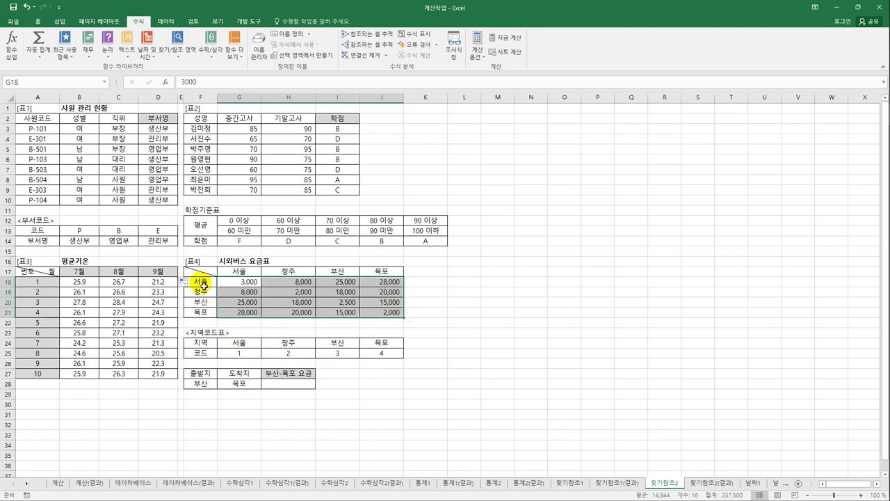
left_click(240, 285)
left_click(292, 354)
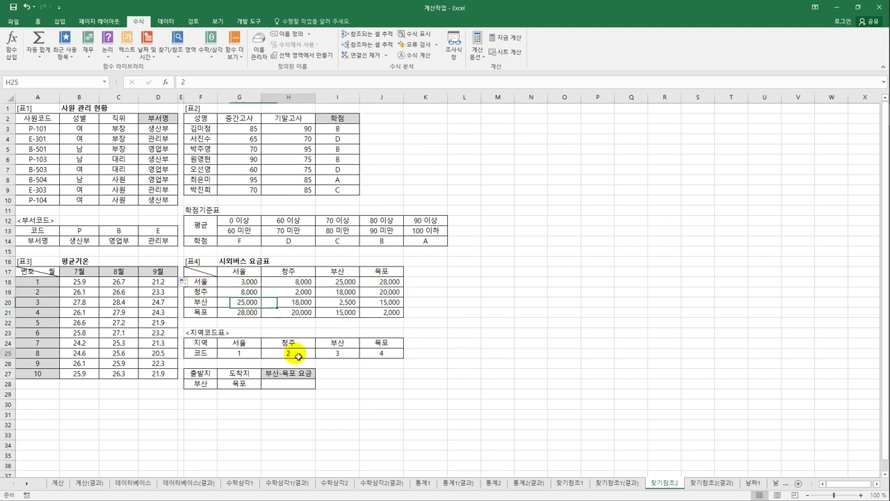
left_click_drag(196, 292, 294, 290)
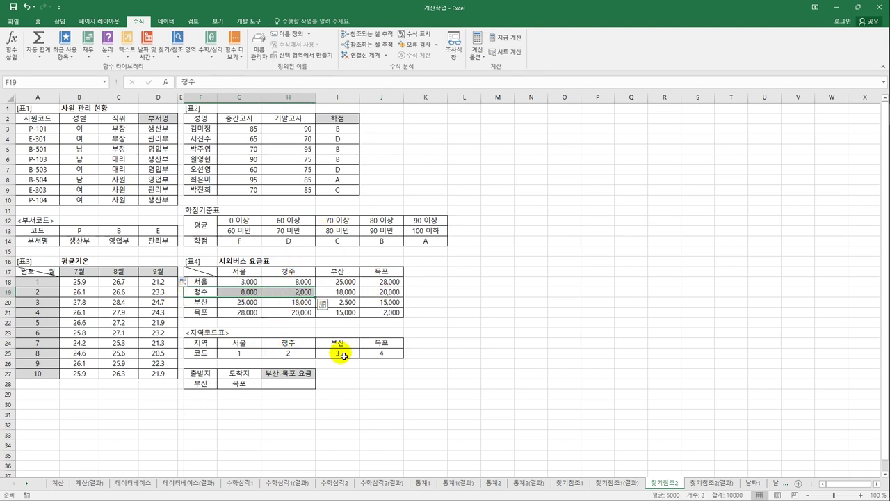
left_click(203, 385)
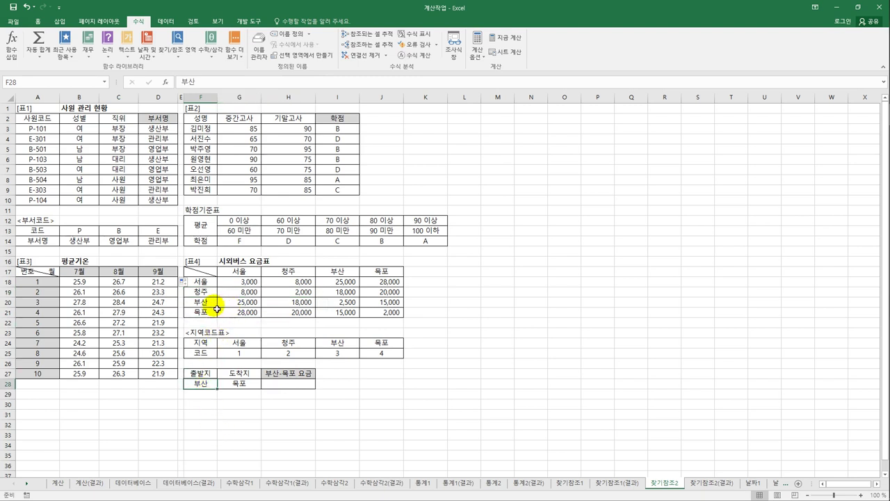
left_click_drag(232, 302, 400, 305)
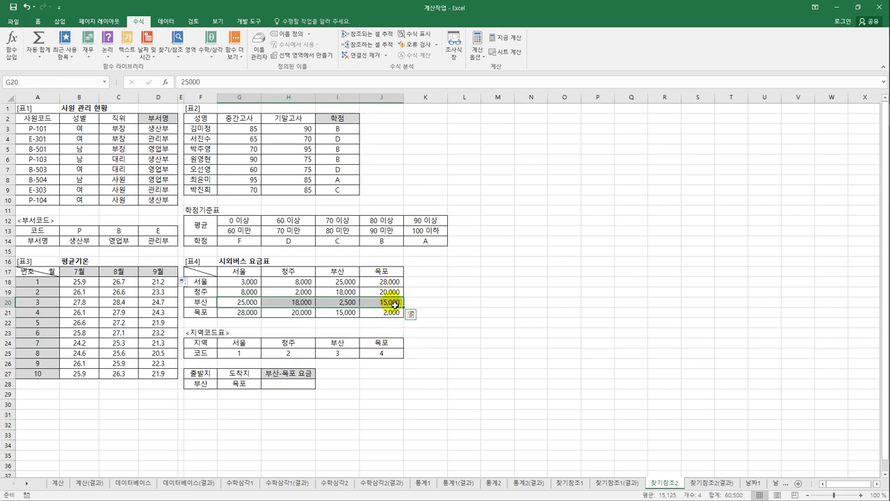
left_click(395, 304)
Start an INDEX formula in the 부산-목포 요금 cell H28 with the fare range G18:J21 as a relative reference
left_click(288, 384)
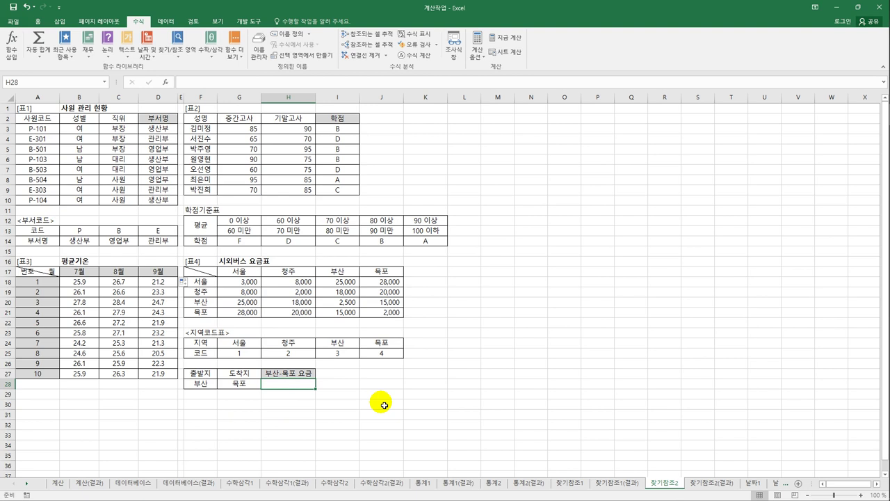
type("=ㅏ")
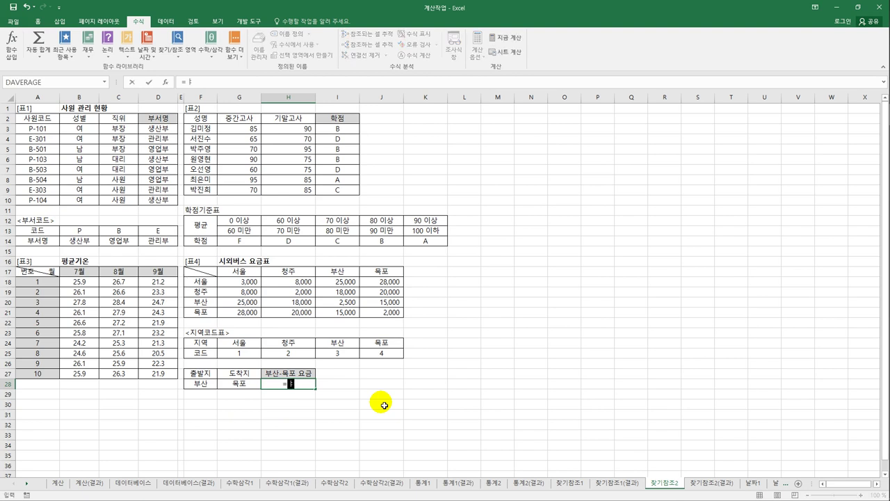
key("BackSpace")
type("in")
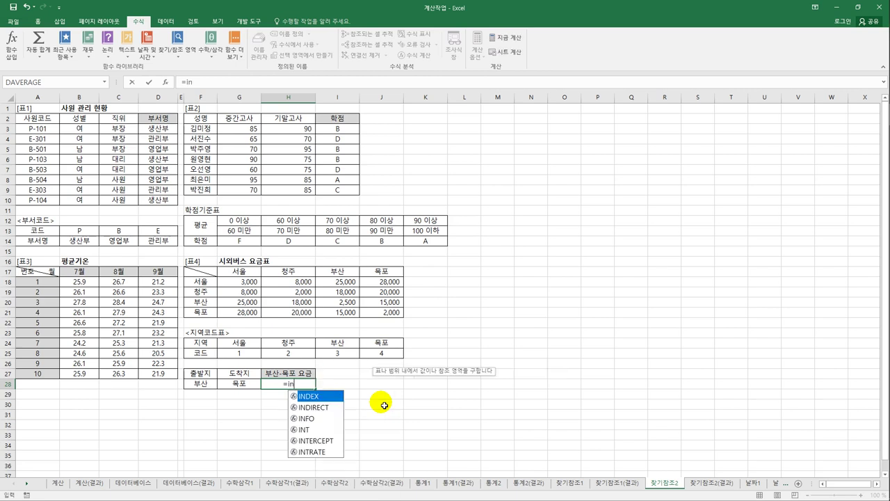
key("Tab")
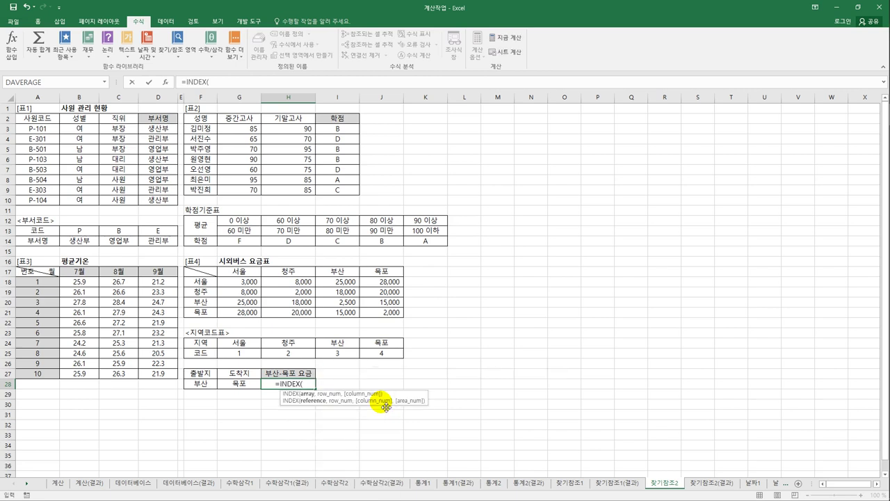
left_click_drag(238, 283, 390, 314)
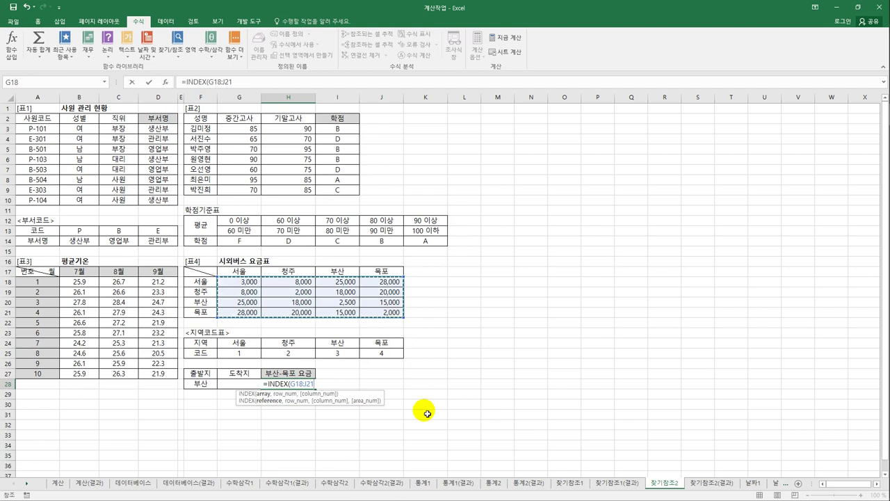
key("F4")
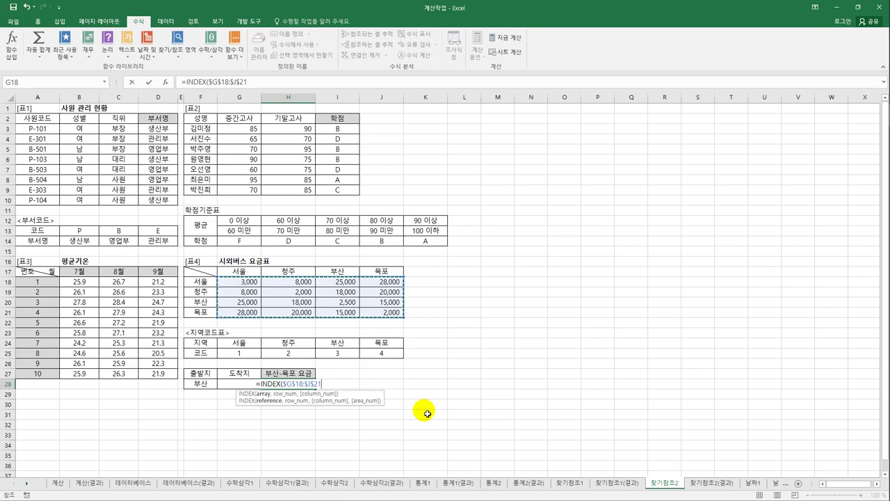
key("F4")
key("F4")
key("F4")
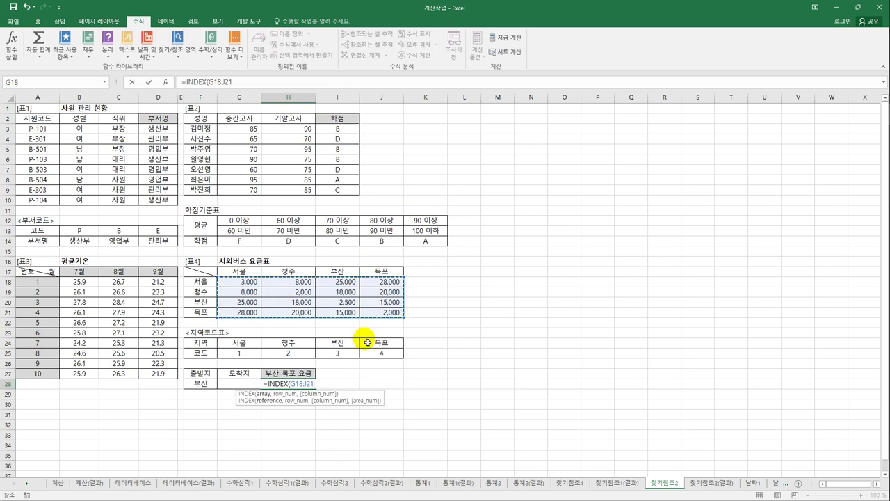
Begin a nested HLOOKUP as the row number argument of the INDEX formula in H28
type(",")
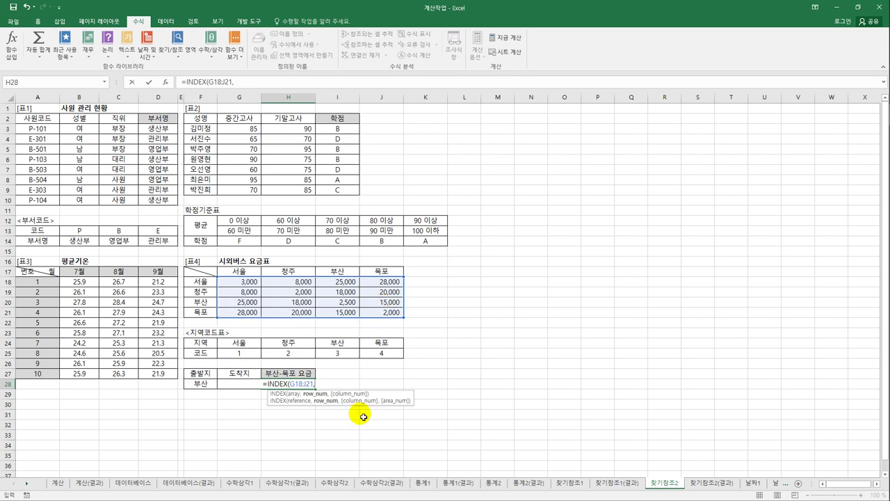
type("hl")
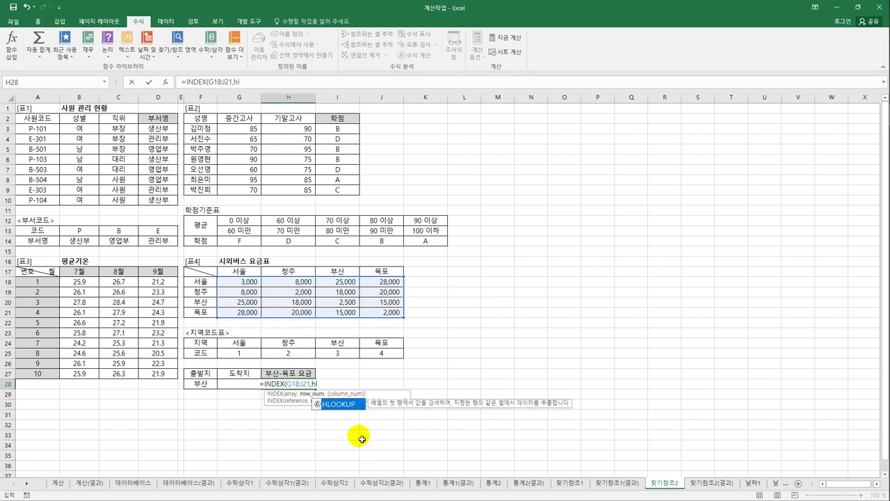
double_click(339, 404)
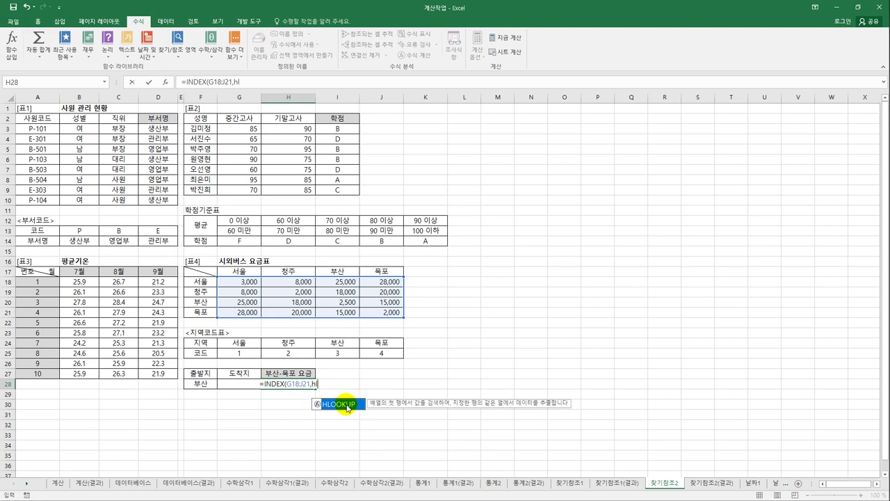
left_click(207, 388)
left_click_drag(236, 342, 384, 352)
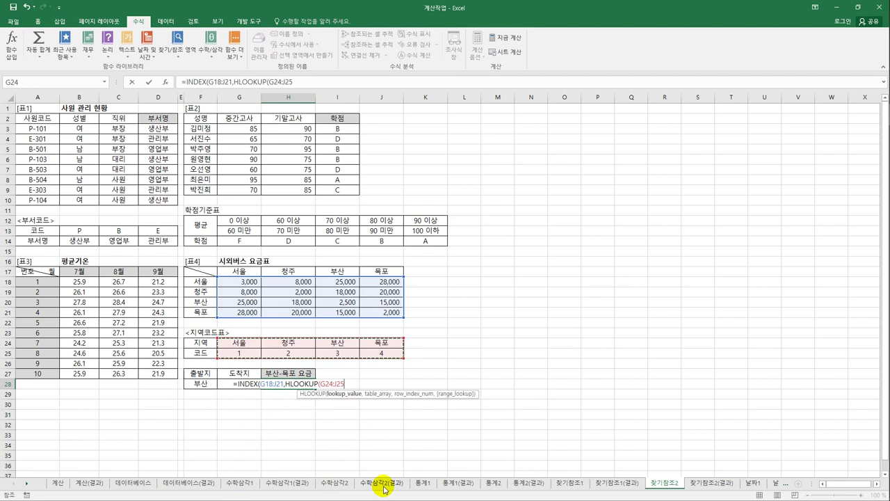
key("BackSpace")
key("BackSpace")
key("BackSpace")
key("BackSpace")
key("BackSpace")
key("BackSpace")
key("BackSpace")
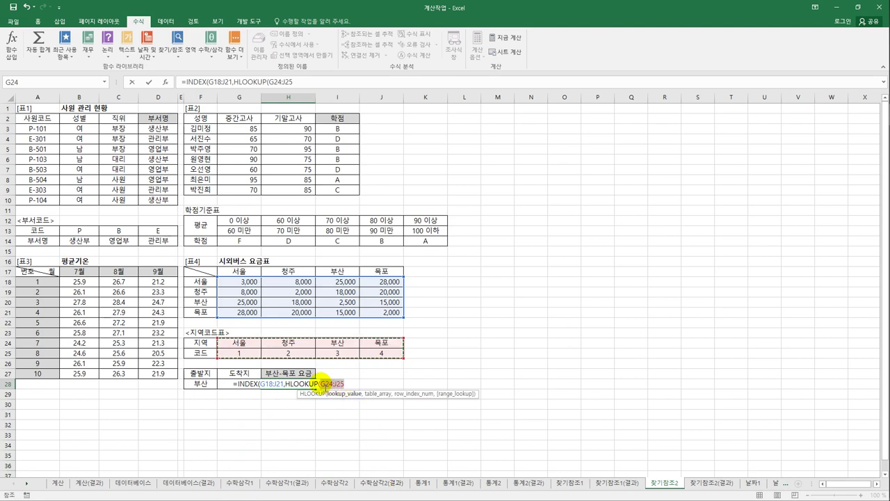
Complete the row-number HLOOKUP with lookup value F28, absolute table range $G$24:$J$25, row index 2 and exact match FALSE
left_click(212, 388)
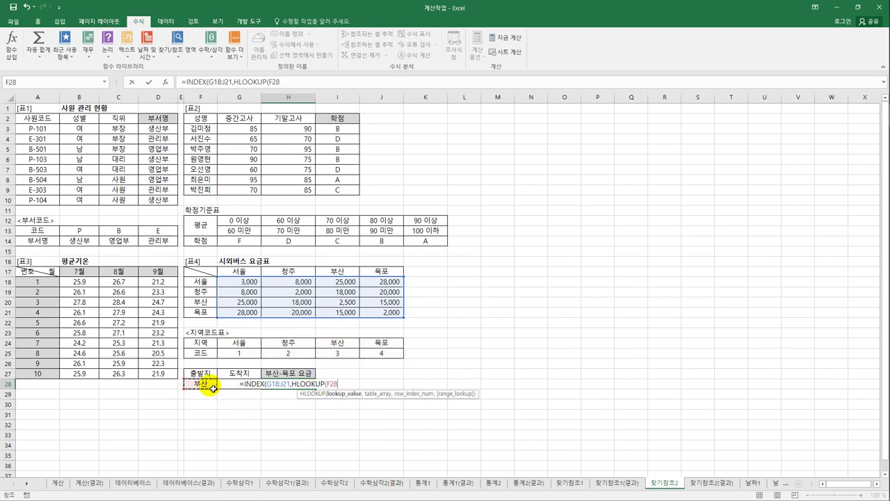
type(",")
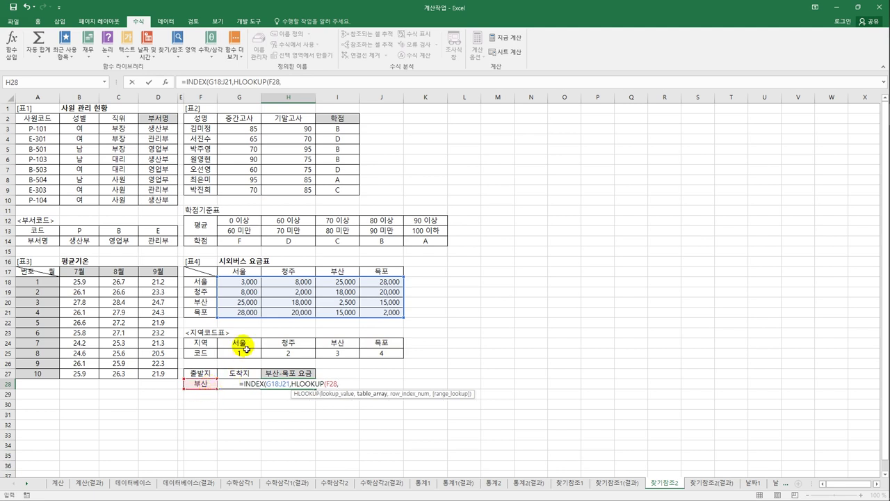
left_click_drag(236, 342, 375, 356)
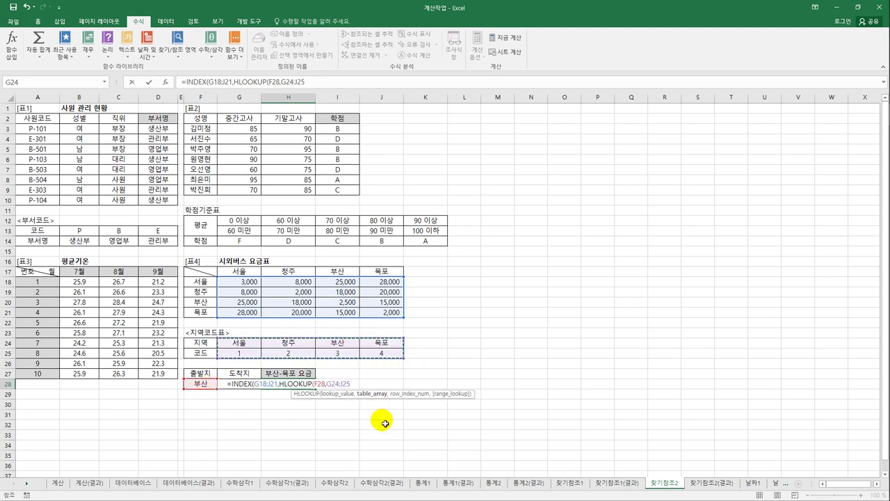
key("F4")
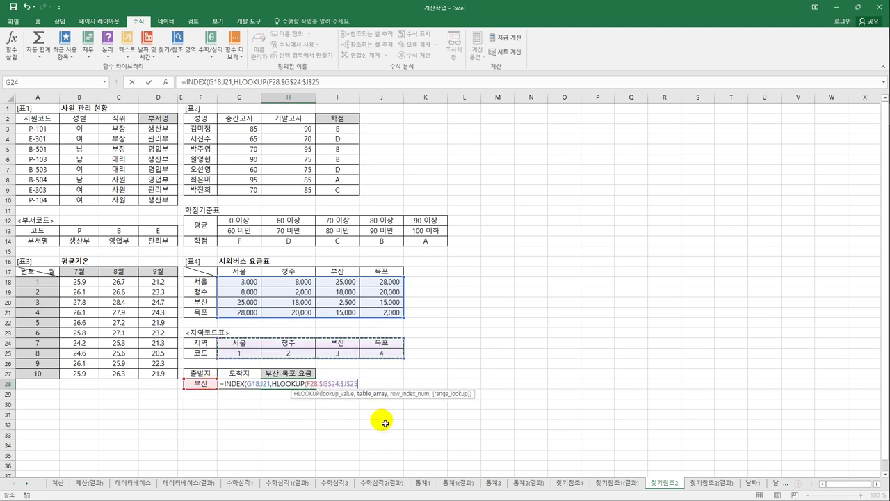
type(",")
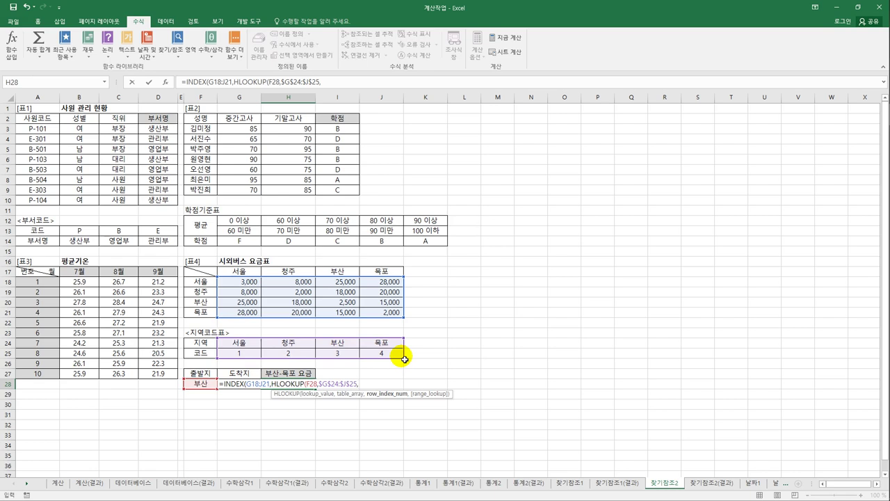
type("2,")
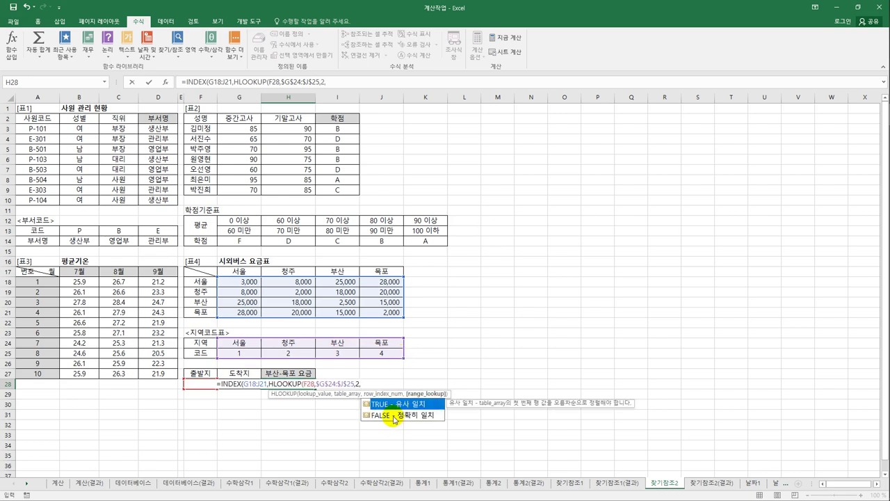
left_click(394, 415)
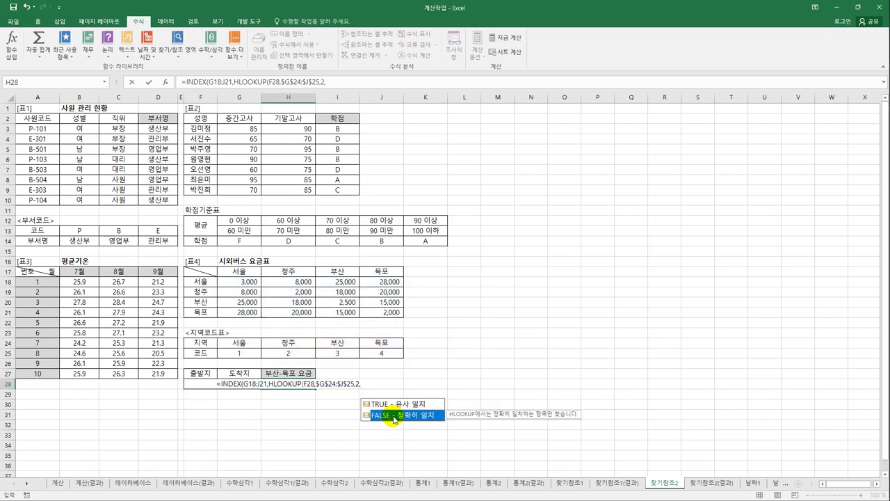
double_click(394, 415)
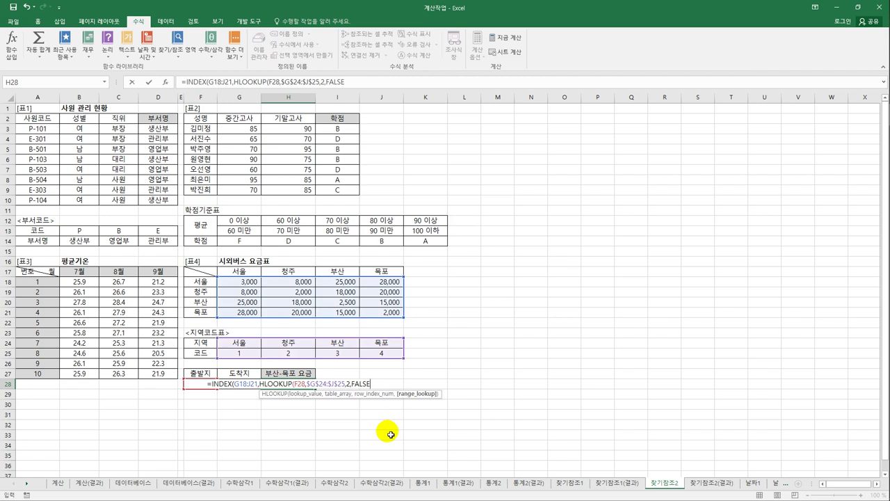
type(")")
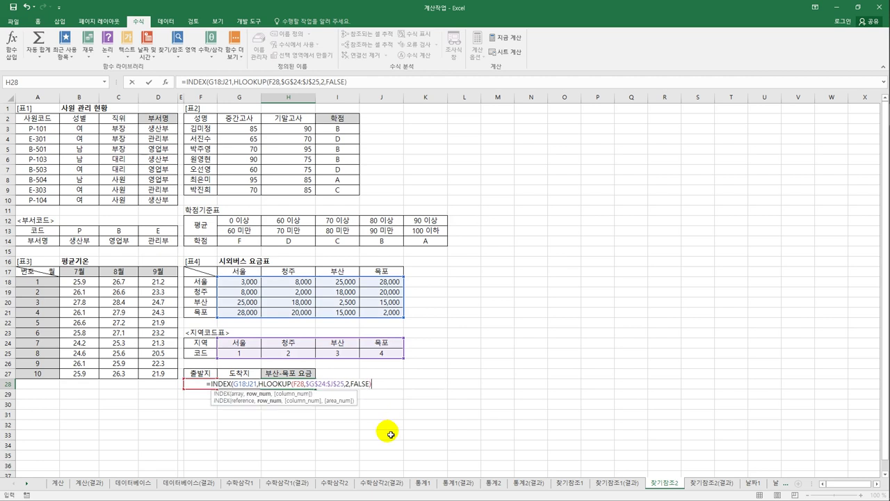
Add a second HLOOKUP as INDEX's column number, looking up the 도착지 cell G28 in the absolute range $G$24:$J$25
type(",")
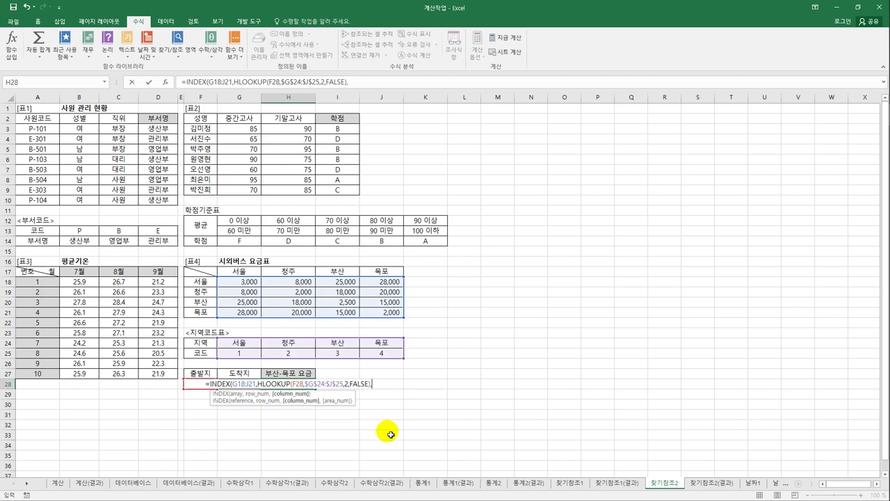
type("hl")
key("Tab")
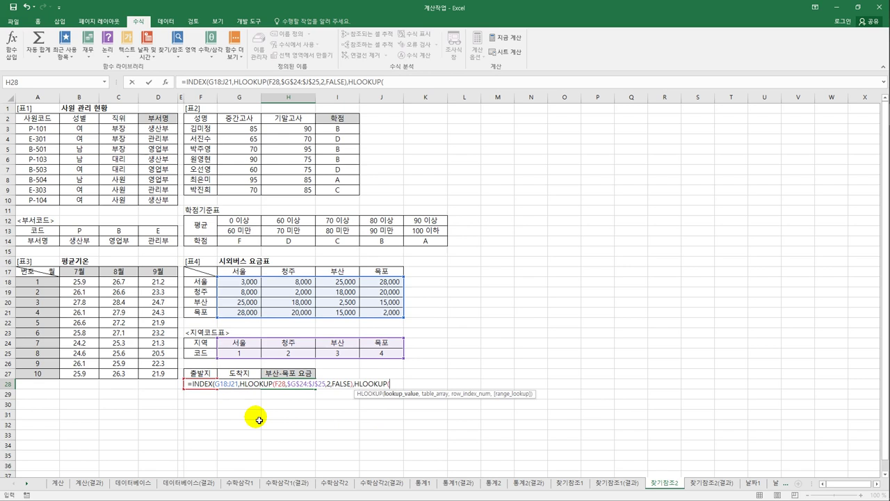
key("Left")
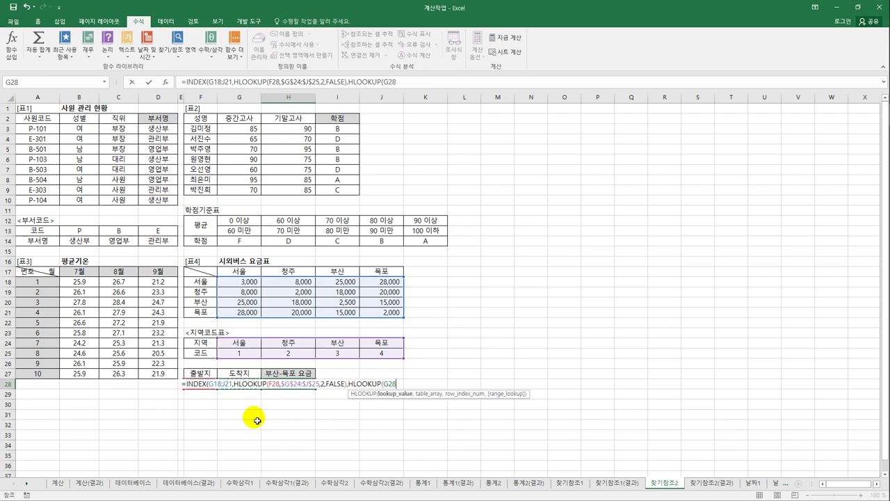
type(",")
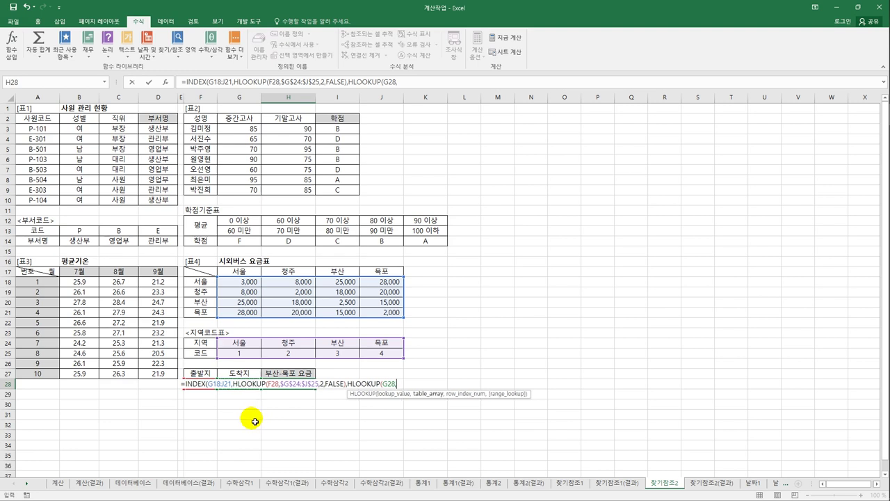
left_click_drag(242, 342, 389, 359)
key("F4")
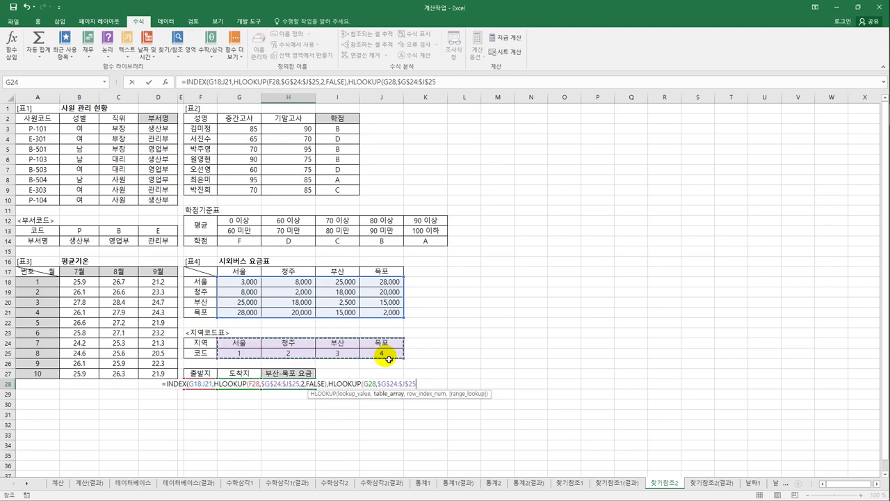
Finish the column-number HLOOKUP with row index 2 and match type 0, and enter the completed INDEX formula in H28
type(",2")
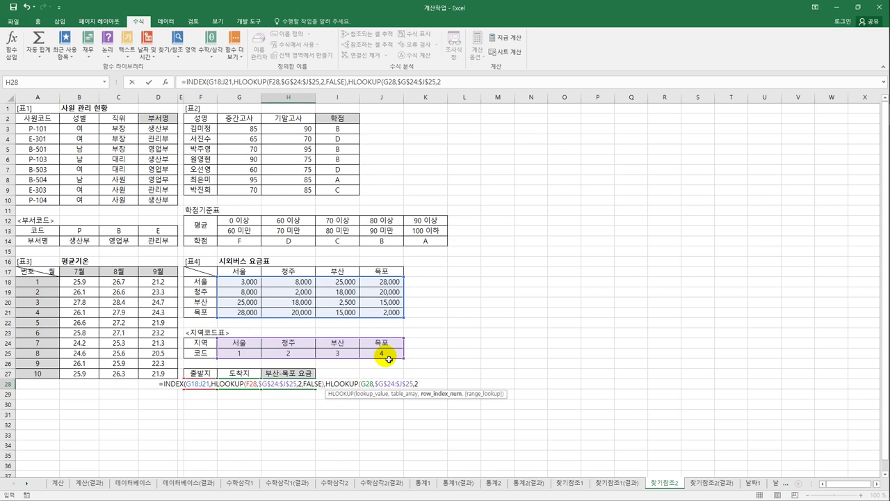
type(",0")
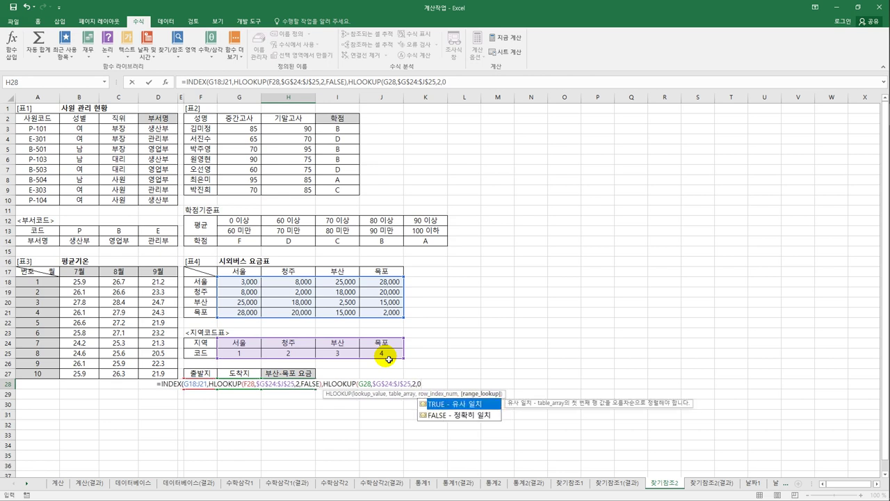
type(")")
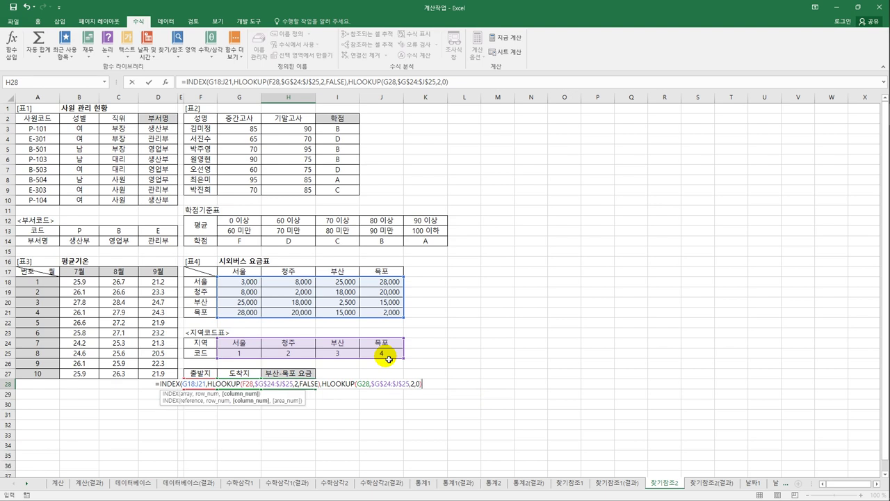
type(")")
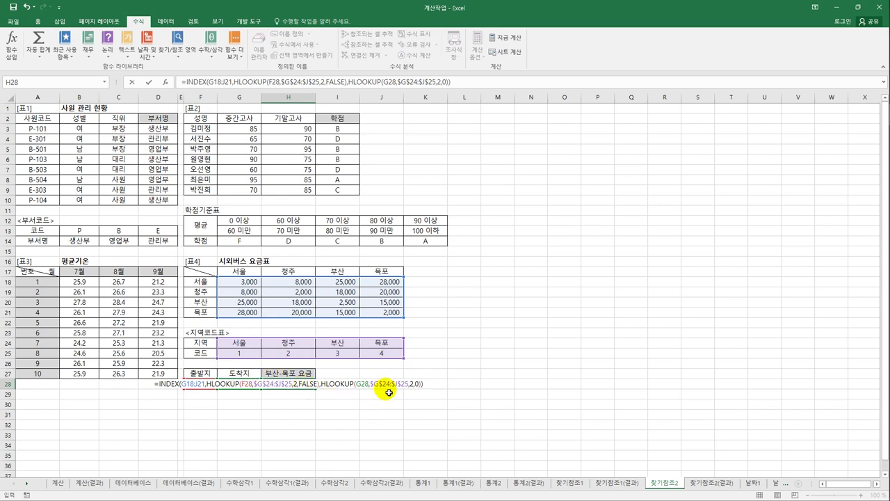
key("Return")
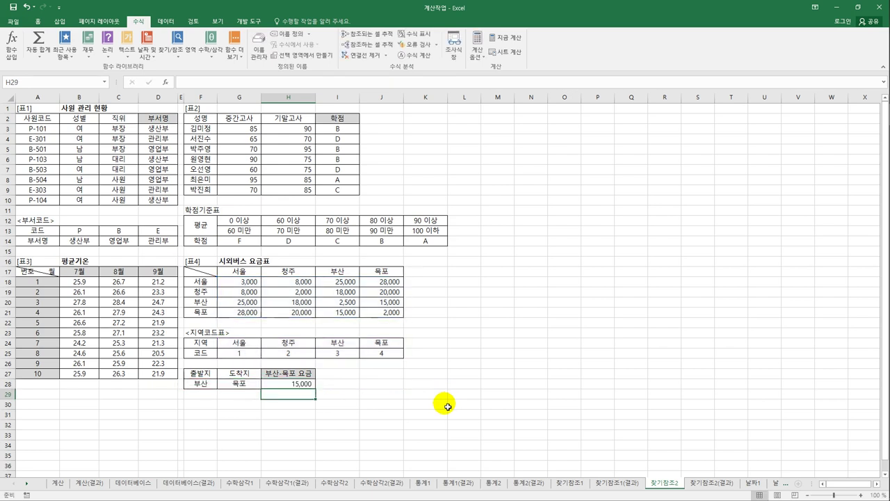
Check the H28 fare formula against 표4 by tracing the 부산 row to 목포 and the 목포 row to 부산
left_click(304, 384)
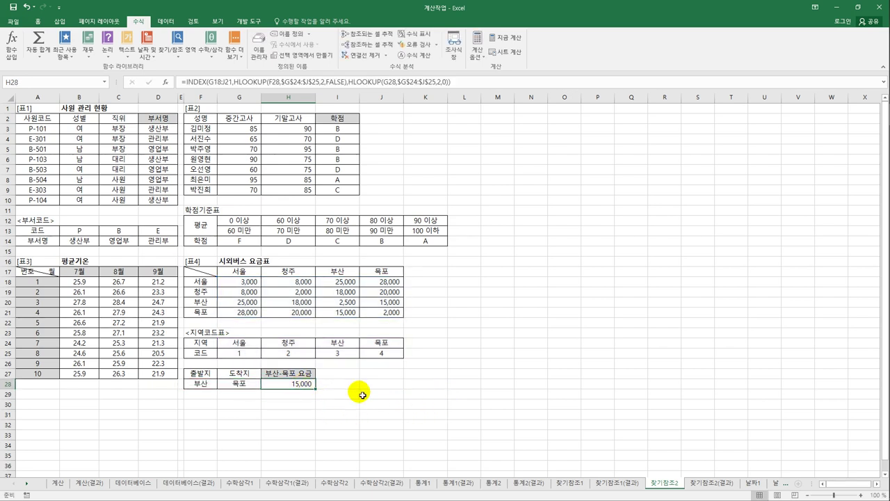
left_click(203, 303)
left_click_drag(294, 303, 386, 303)
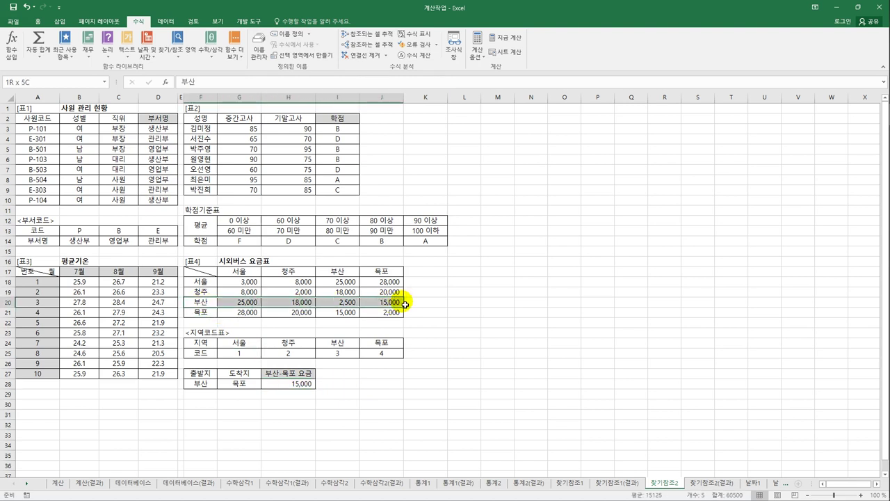
left_click(387, 302)
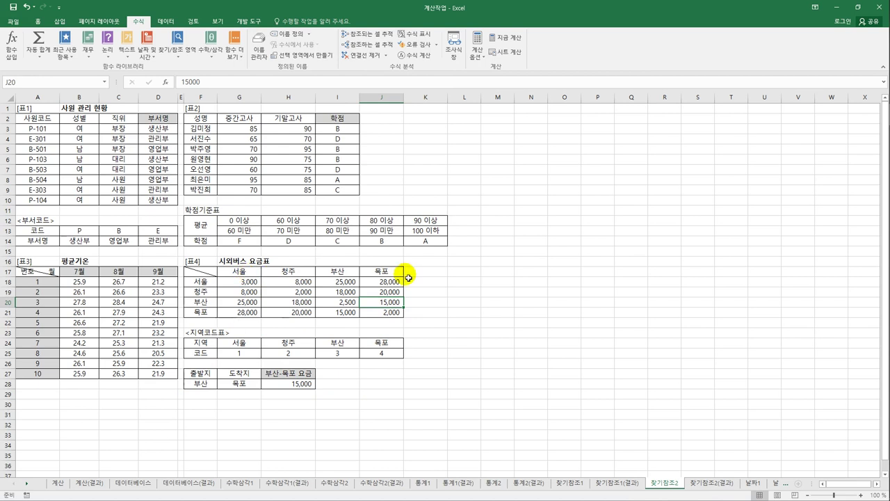
left_click(231, 385)
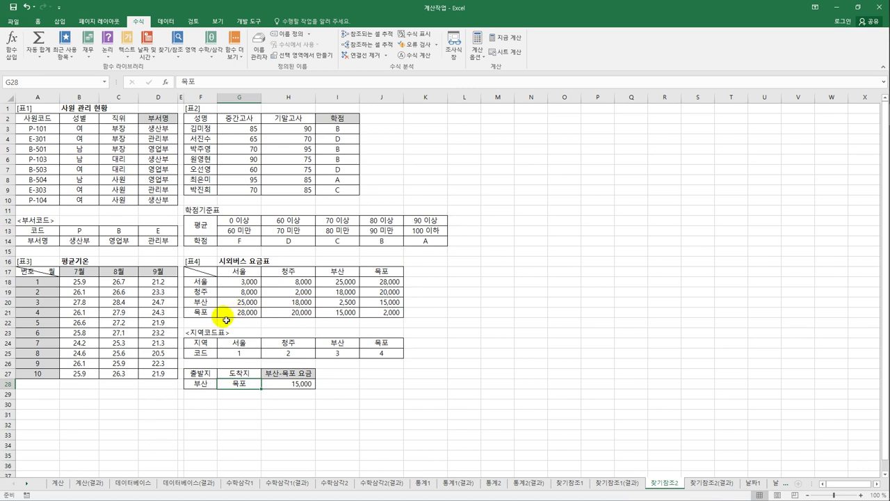
left_click_drag(199, 312, 342, 313)
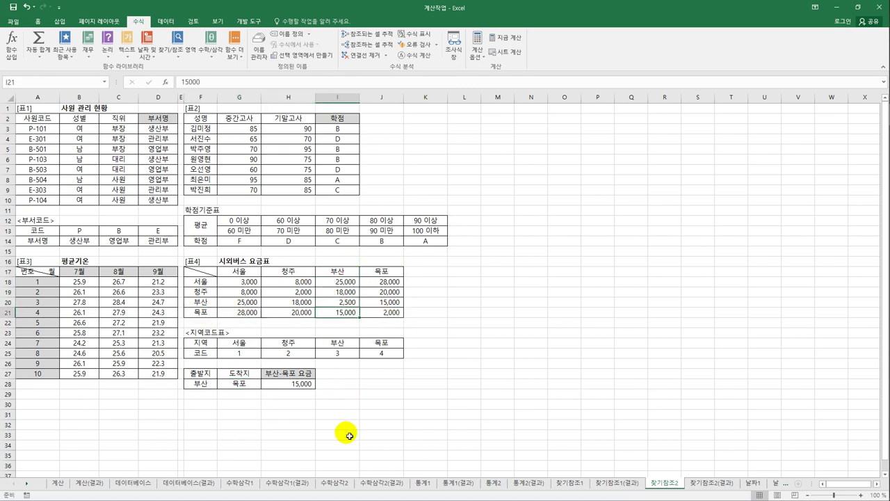
left_click(288, 385)
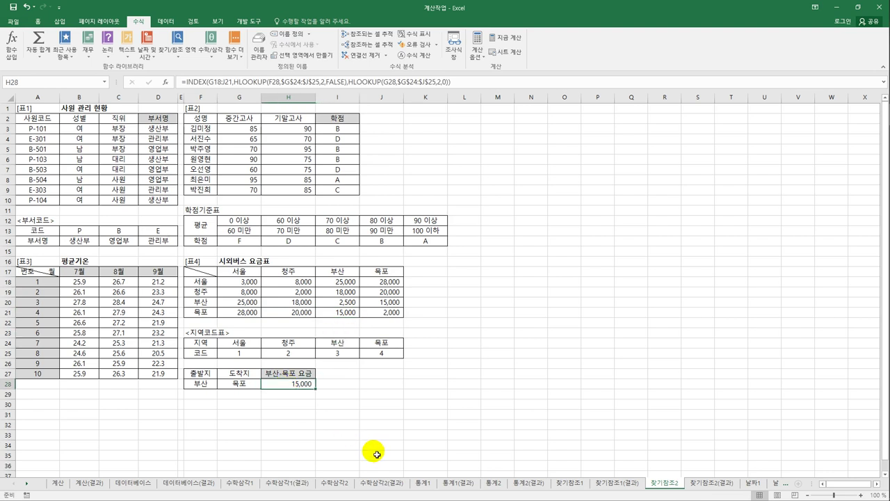